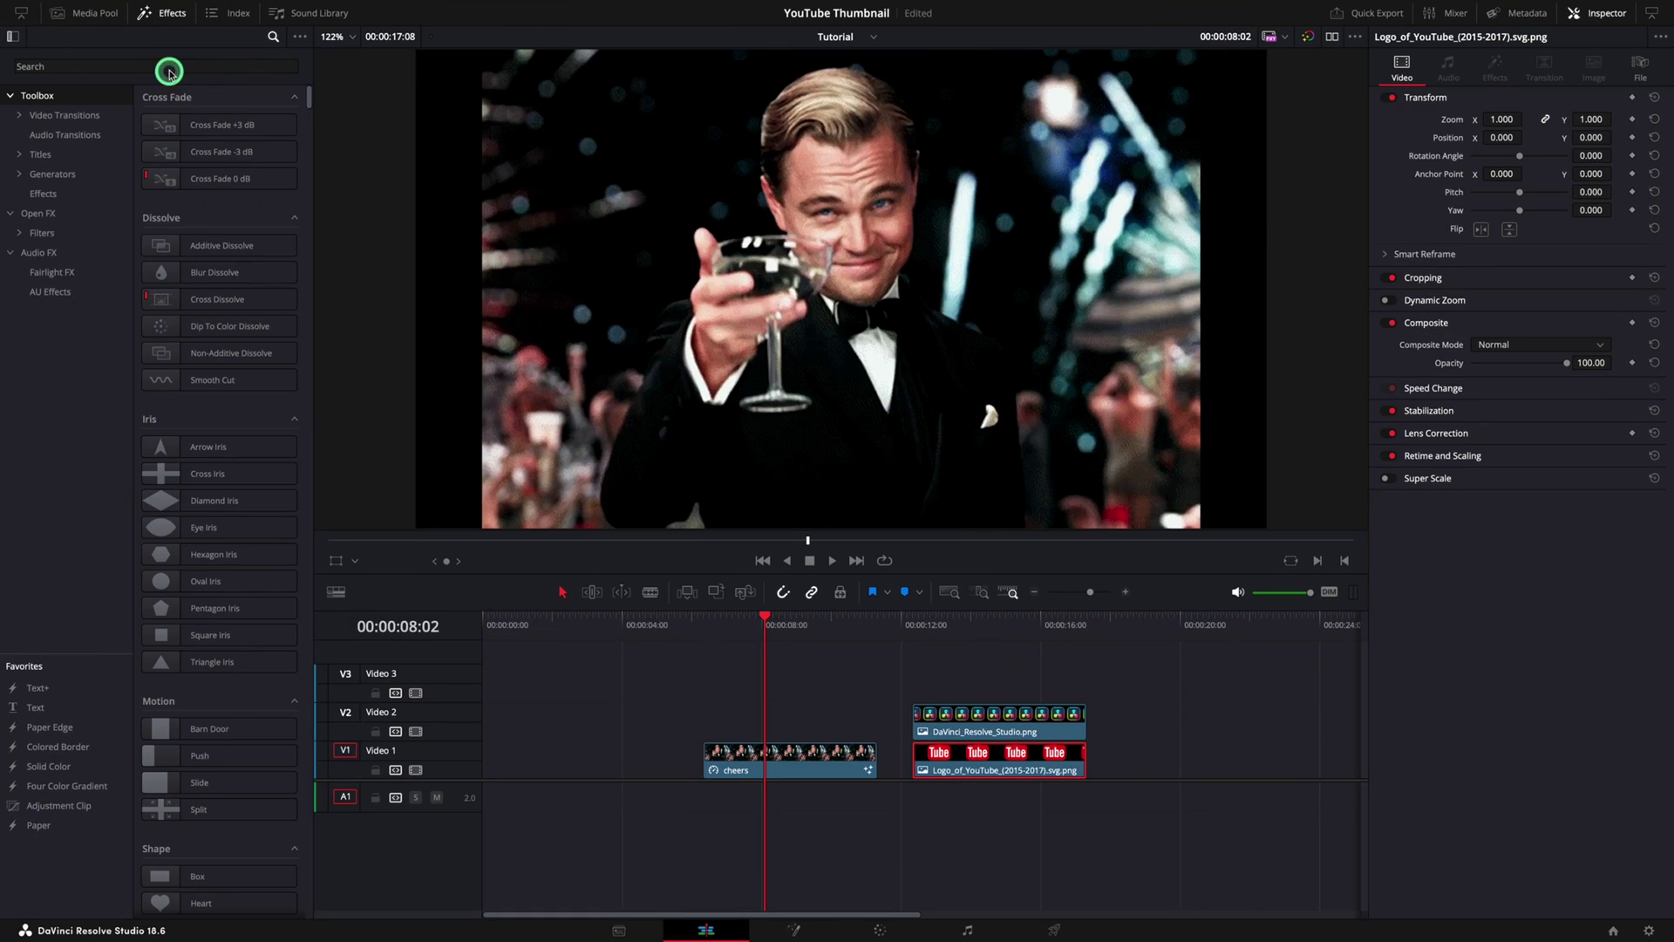
Place the Paper generator at the start of Video 1 and darken its texture.
click(160, 67)
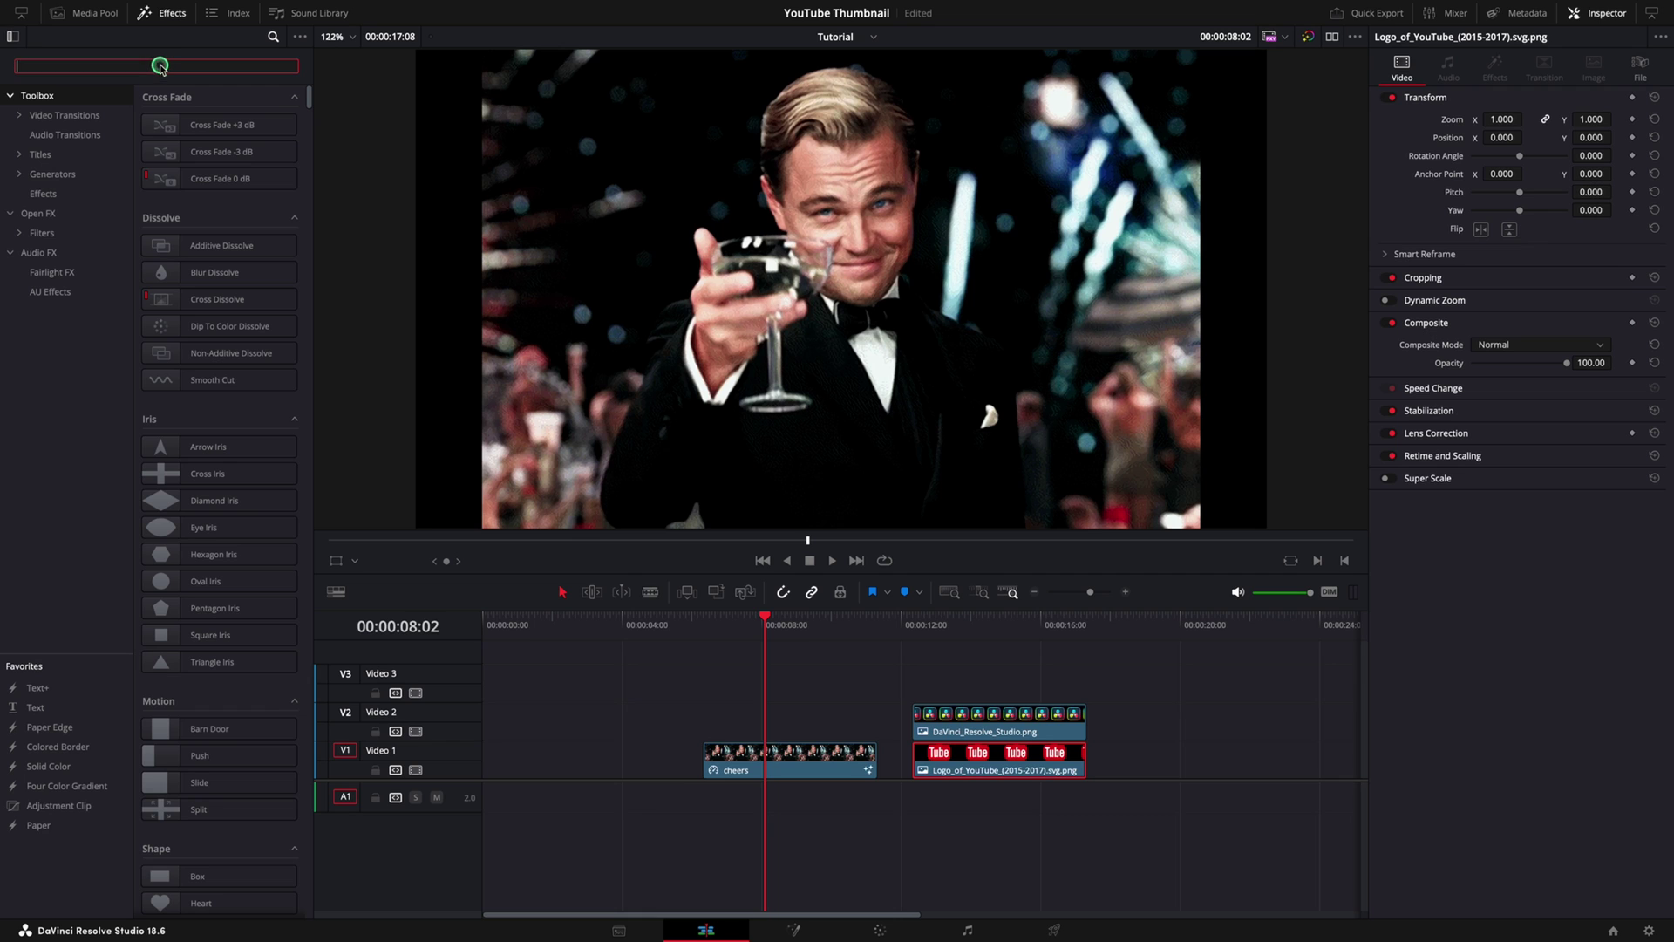
text(paper)
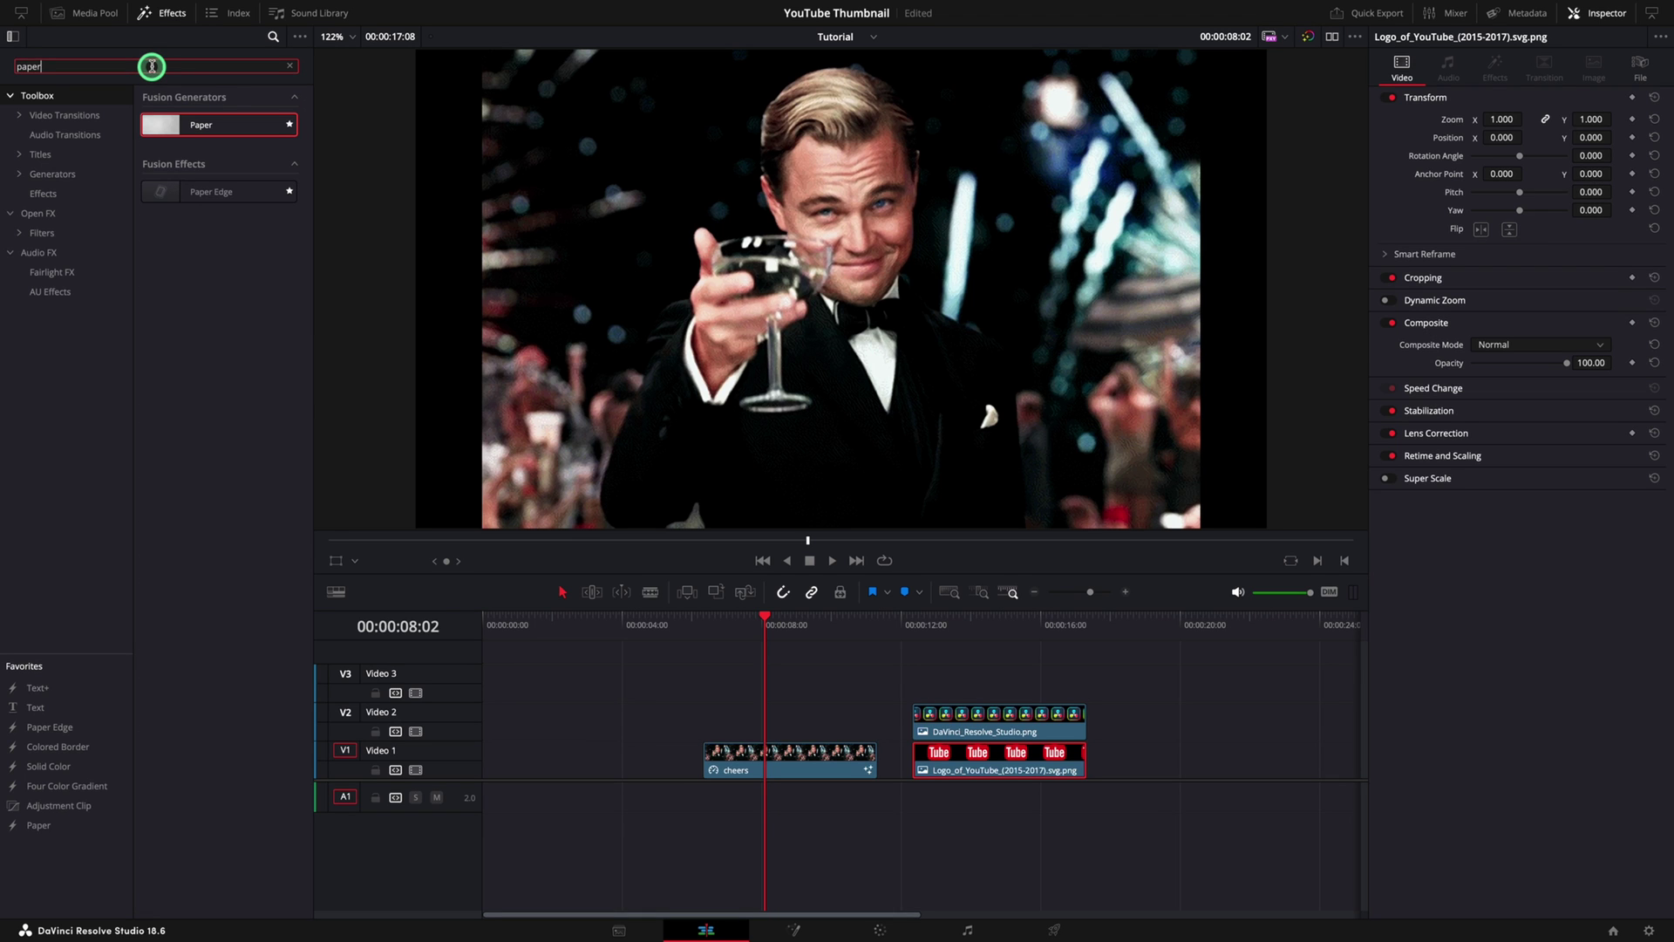
mouse_move(177, 126)
drag(167, 129, 499, 766)
click(554, 626)
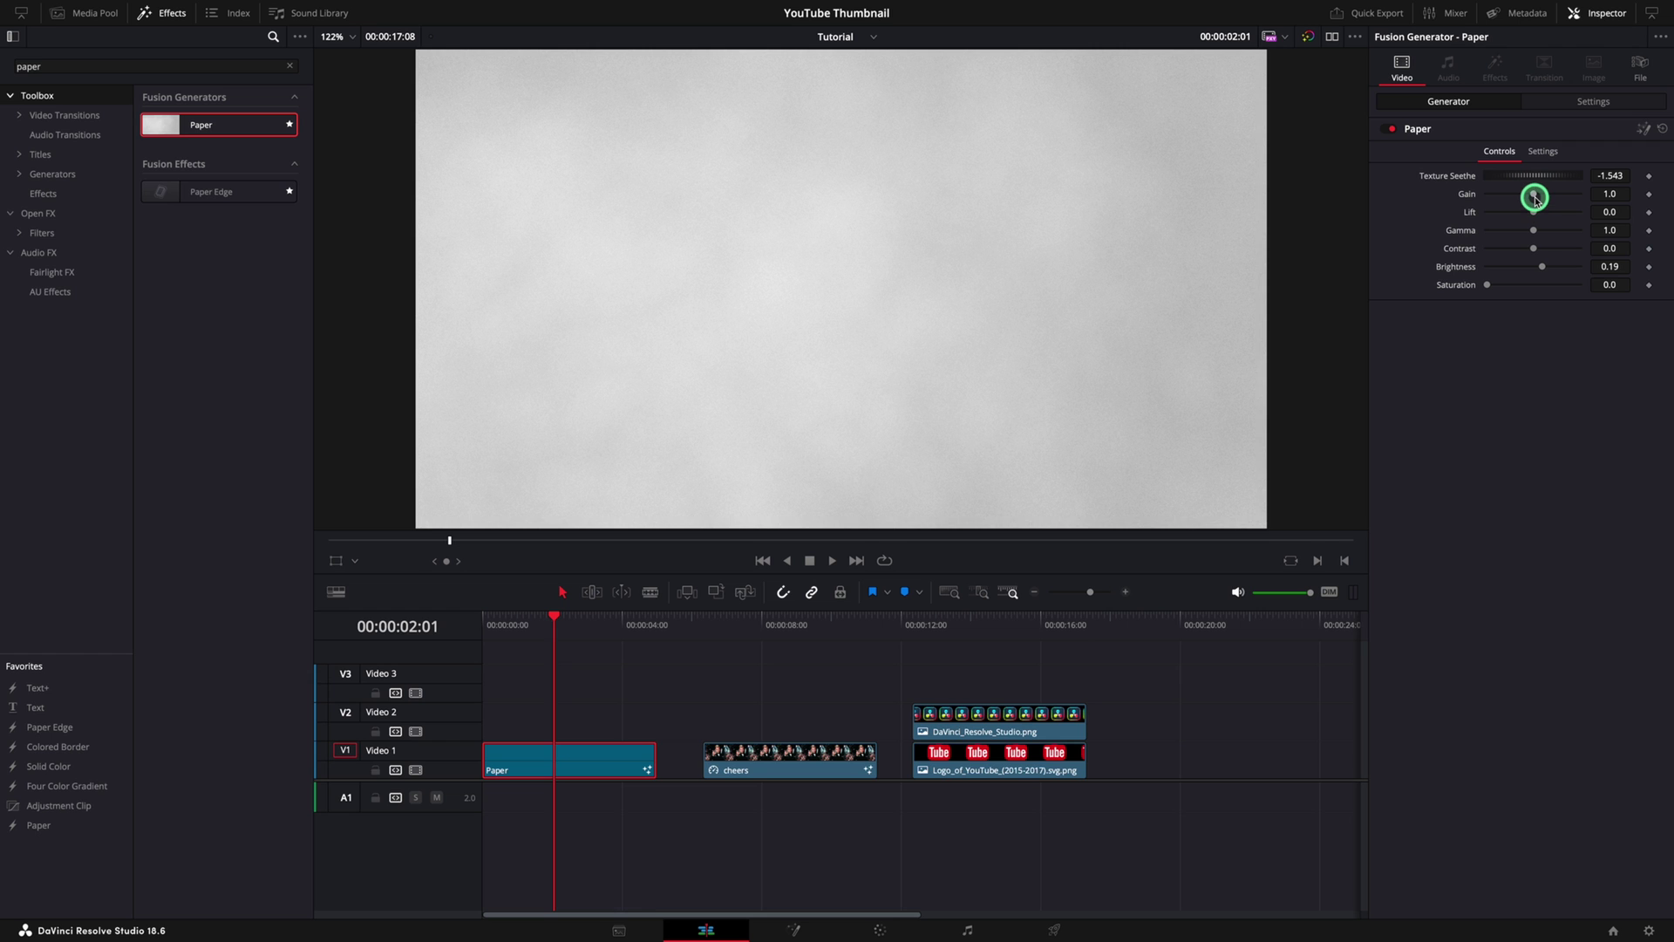
mouse_move(1535, 197)
mouse_down()
mouse_move(1501, 201)
mouse_move(1519, 213)
mouse_move(1516, 181)
mouse_move(1541, 182)
mouse_up()
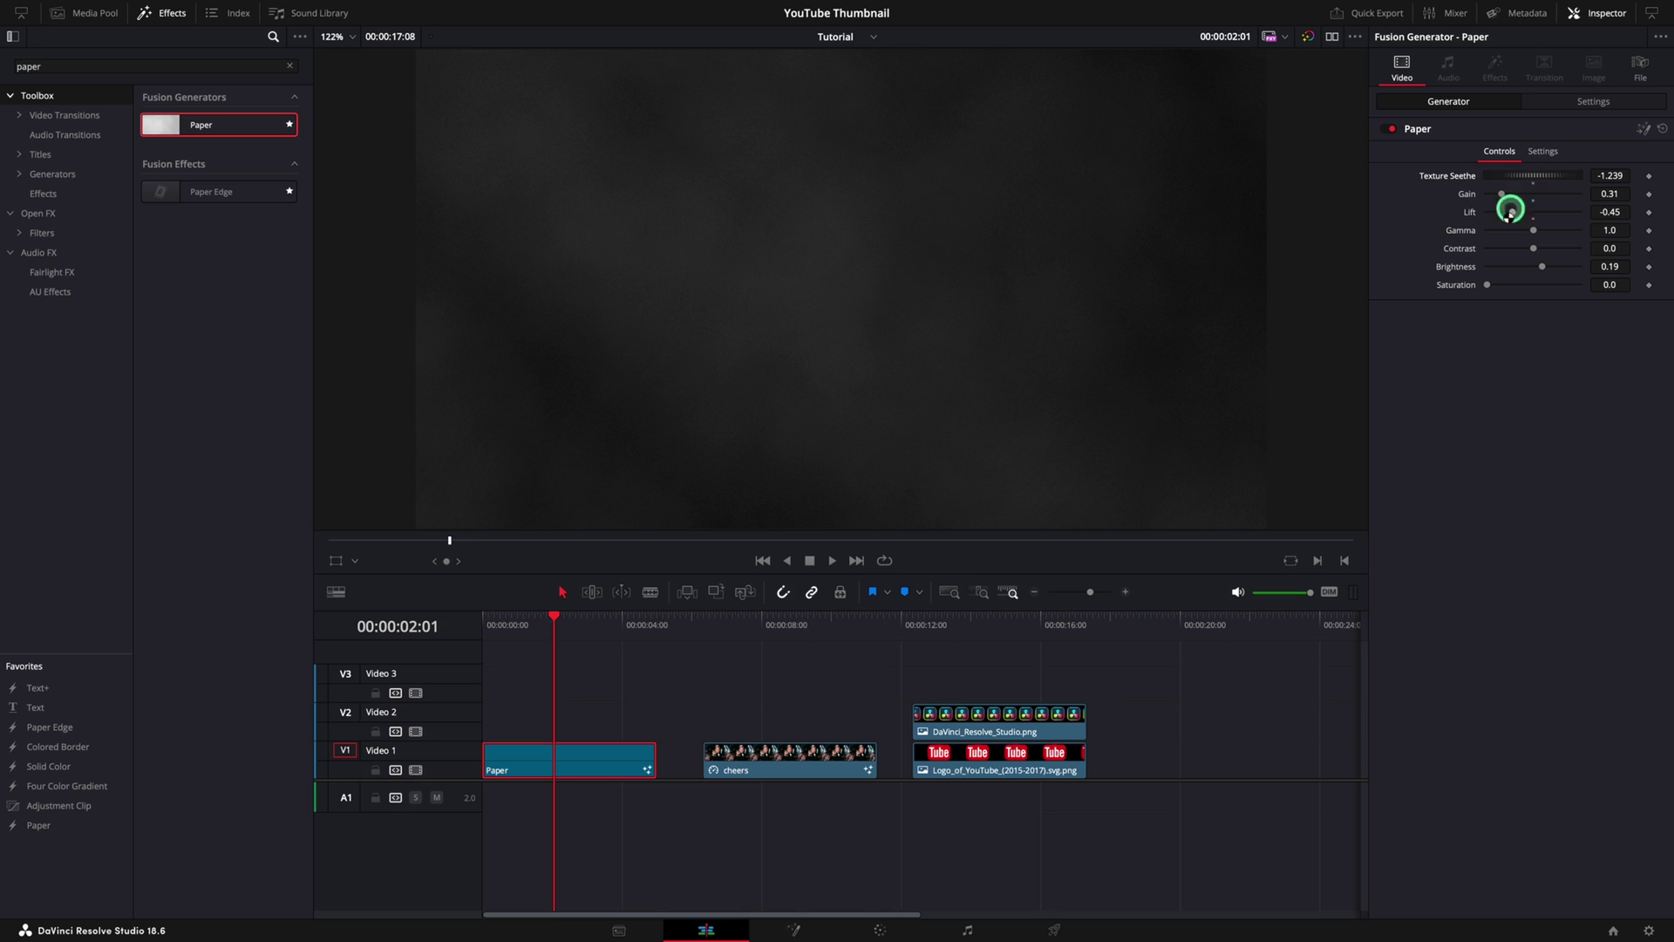
click(291, 67)
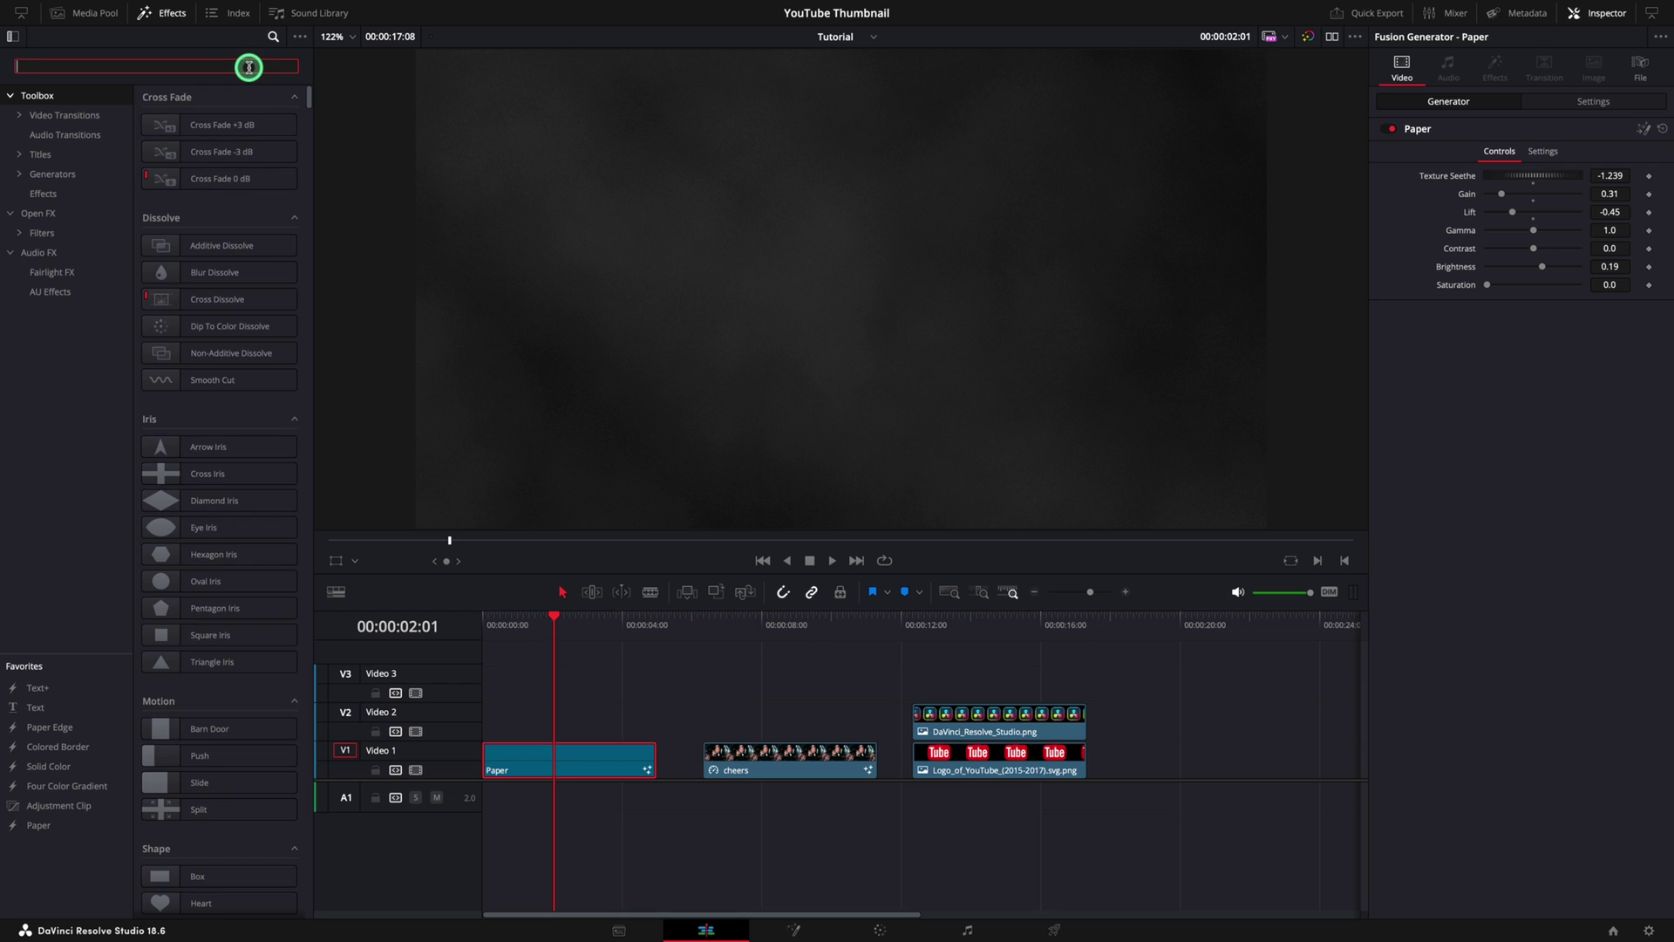
Apply Colored Border to the Paper clip and thin its Border Width to -0.028.
text(border)
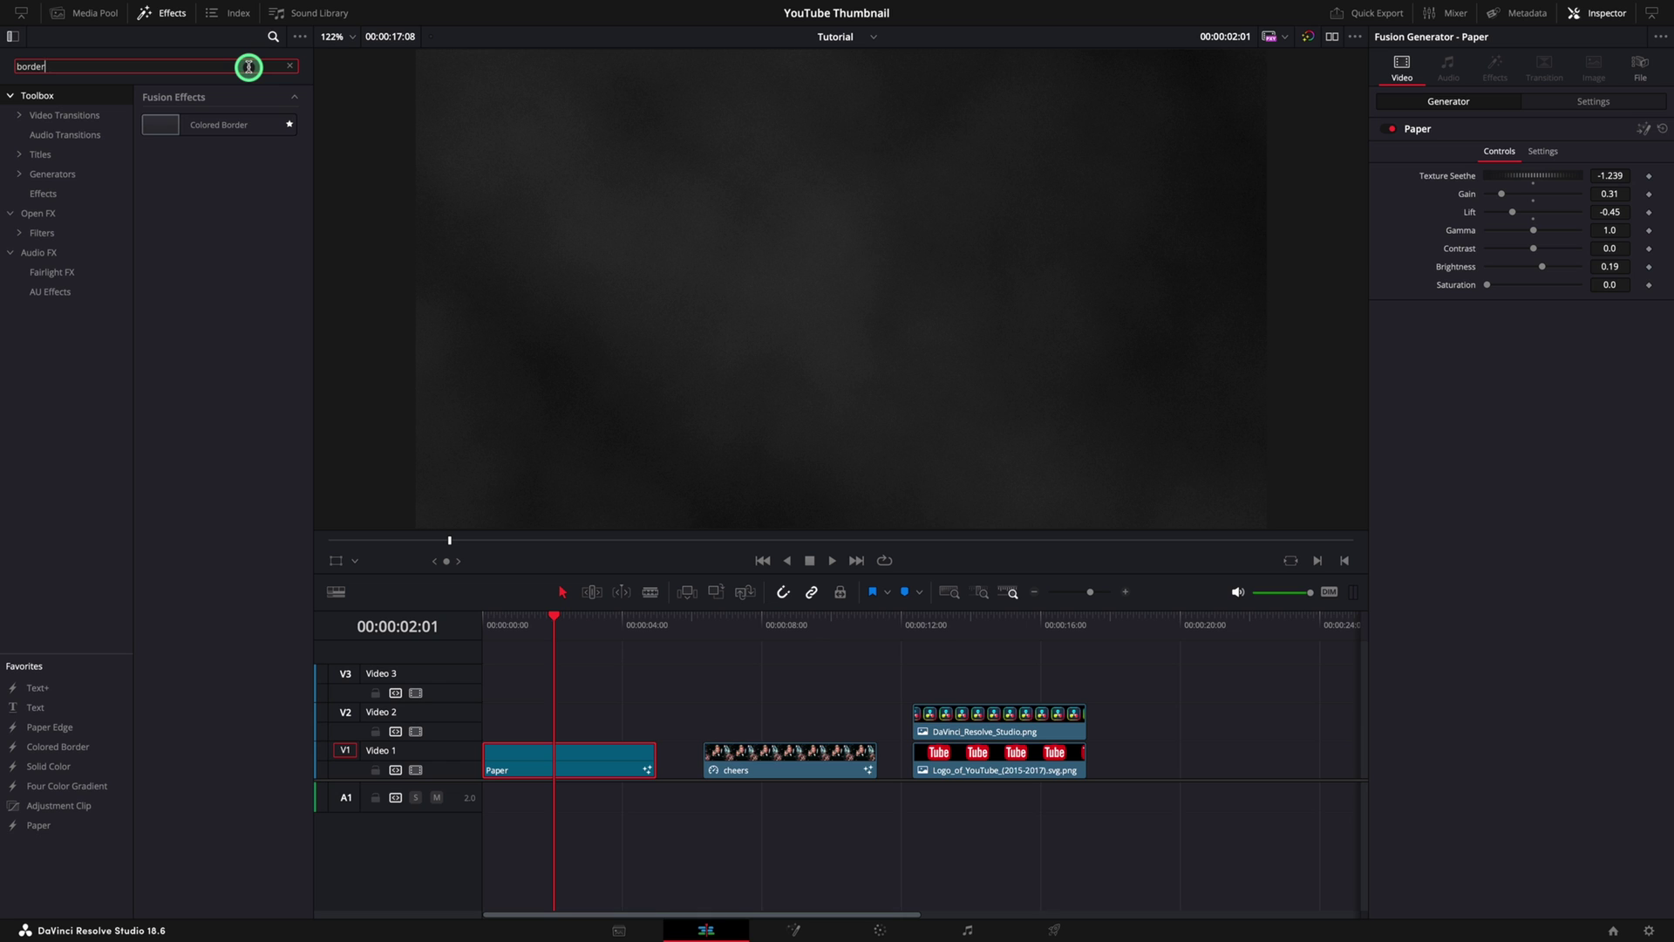
drag(157, 127, 520, 768)
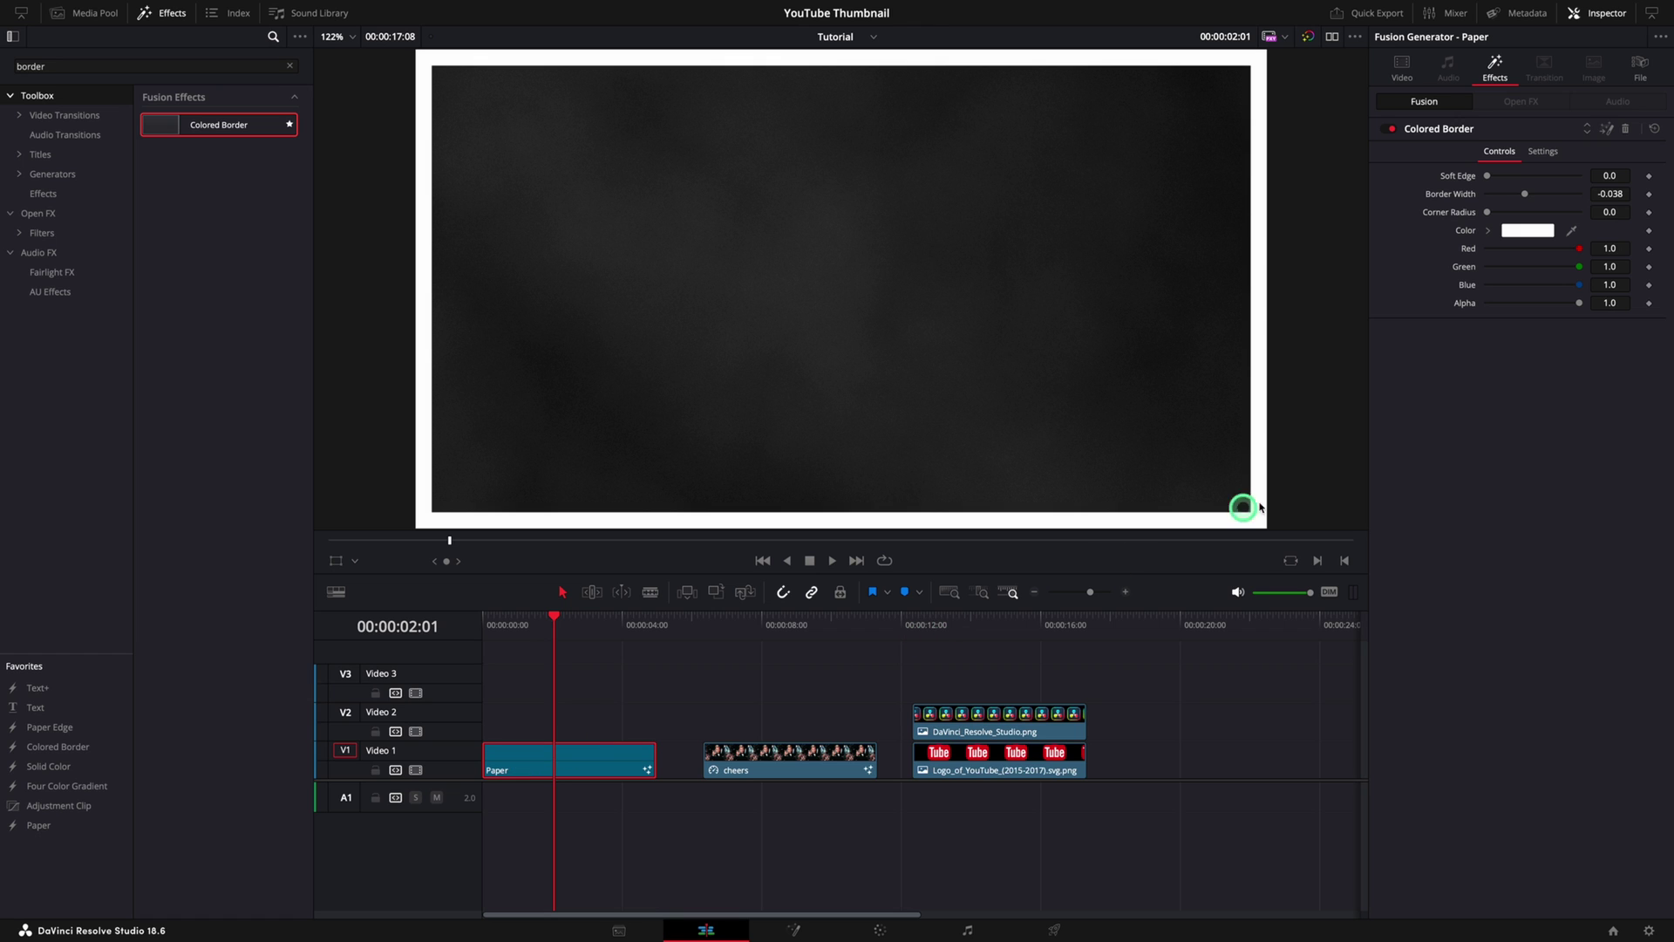
drag(1527, 196, 1529, 199)
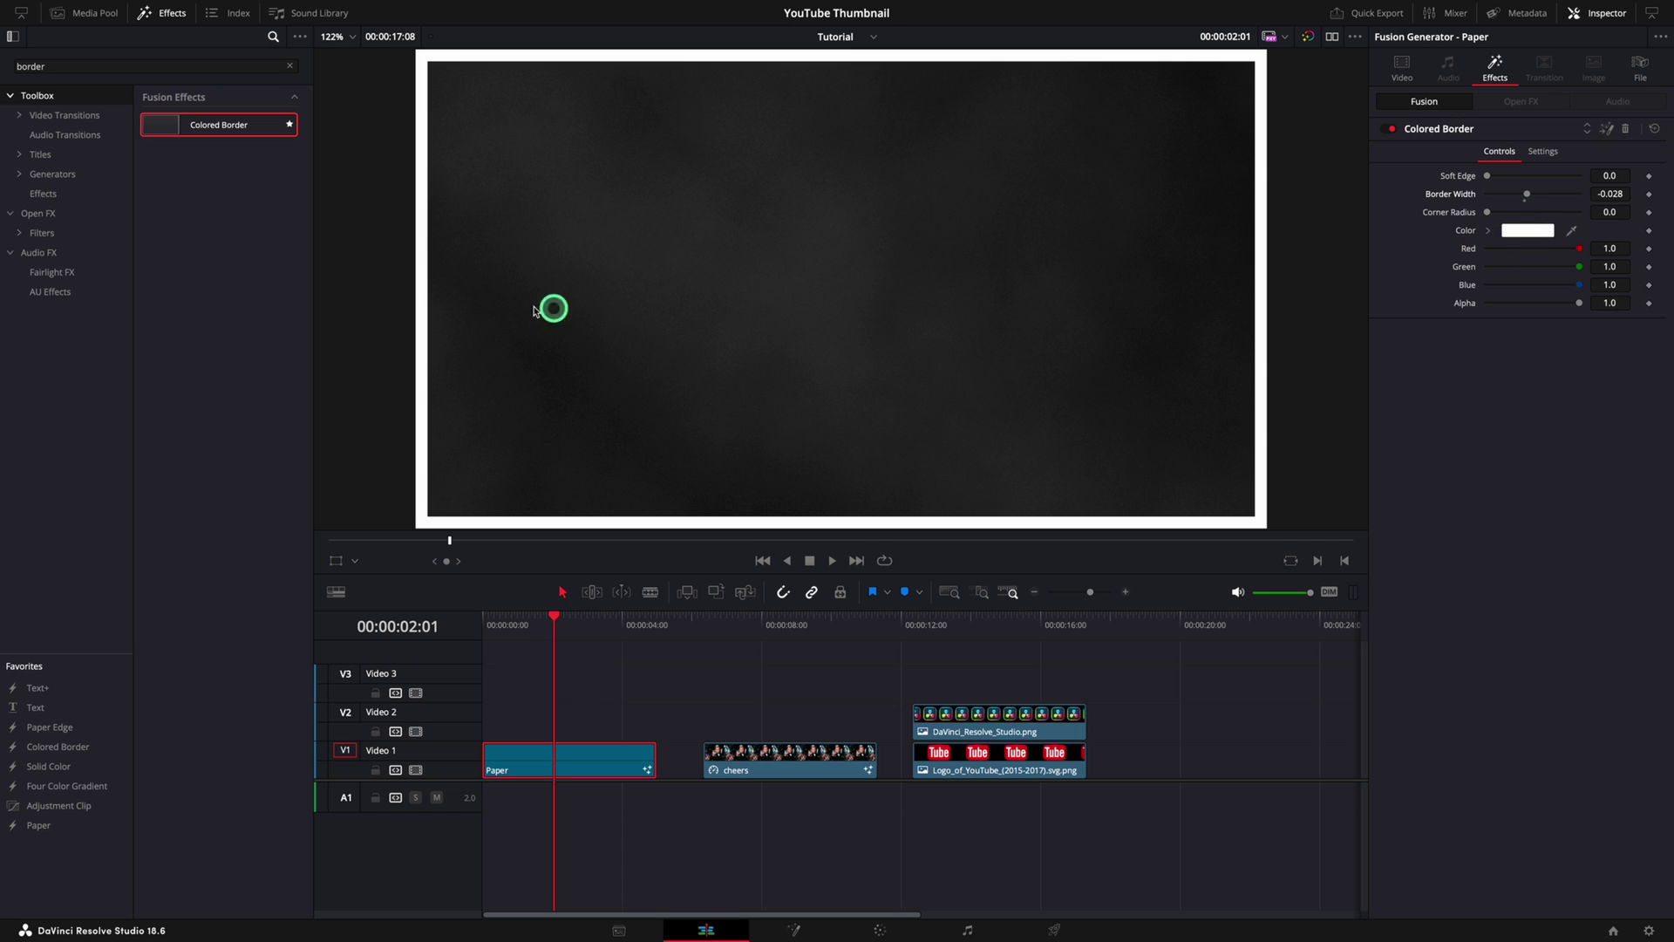
Add a Text title to Video 2 at the start of the timeline.
click(55, 157)
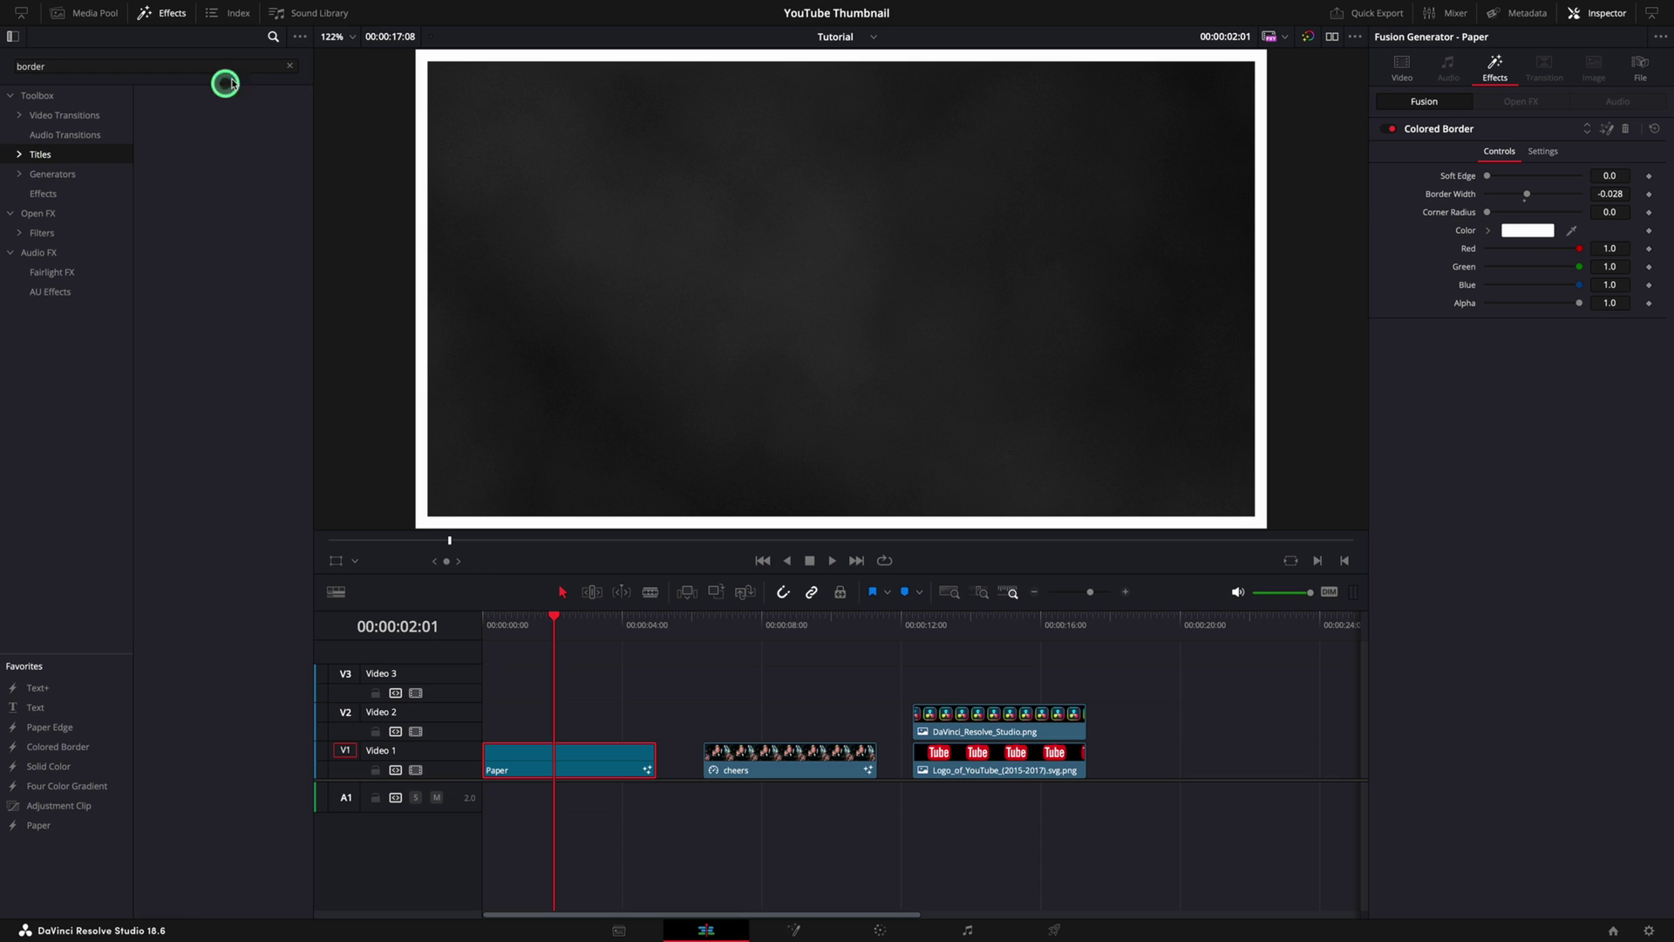
click(291, 66)
click(157, 235)
drag(157, 236, 487, 724)
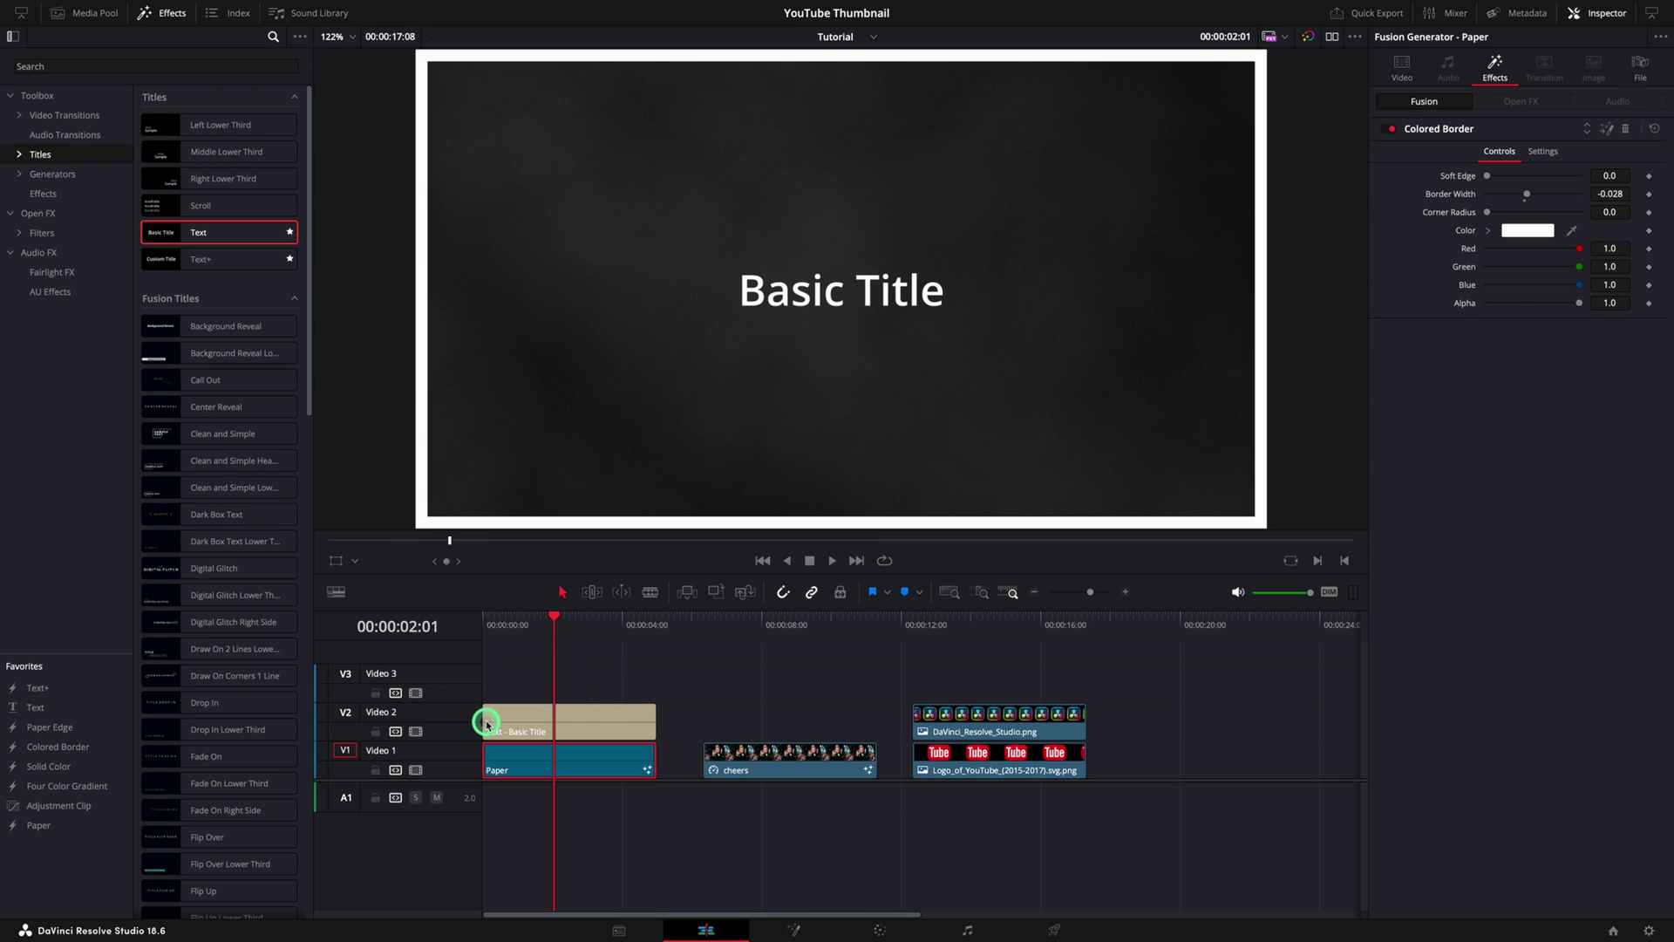
Replace the placeholder title with two lines: 'Tutorial' and 'DaVinci Resolve'.
click(1483, 166)
triple_click(1378, 163)
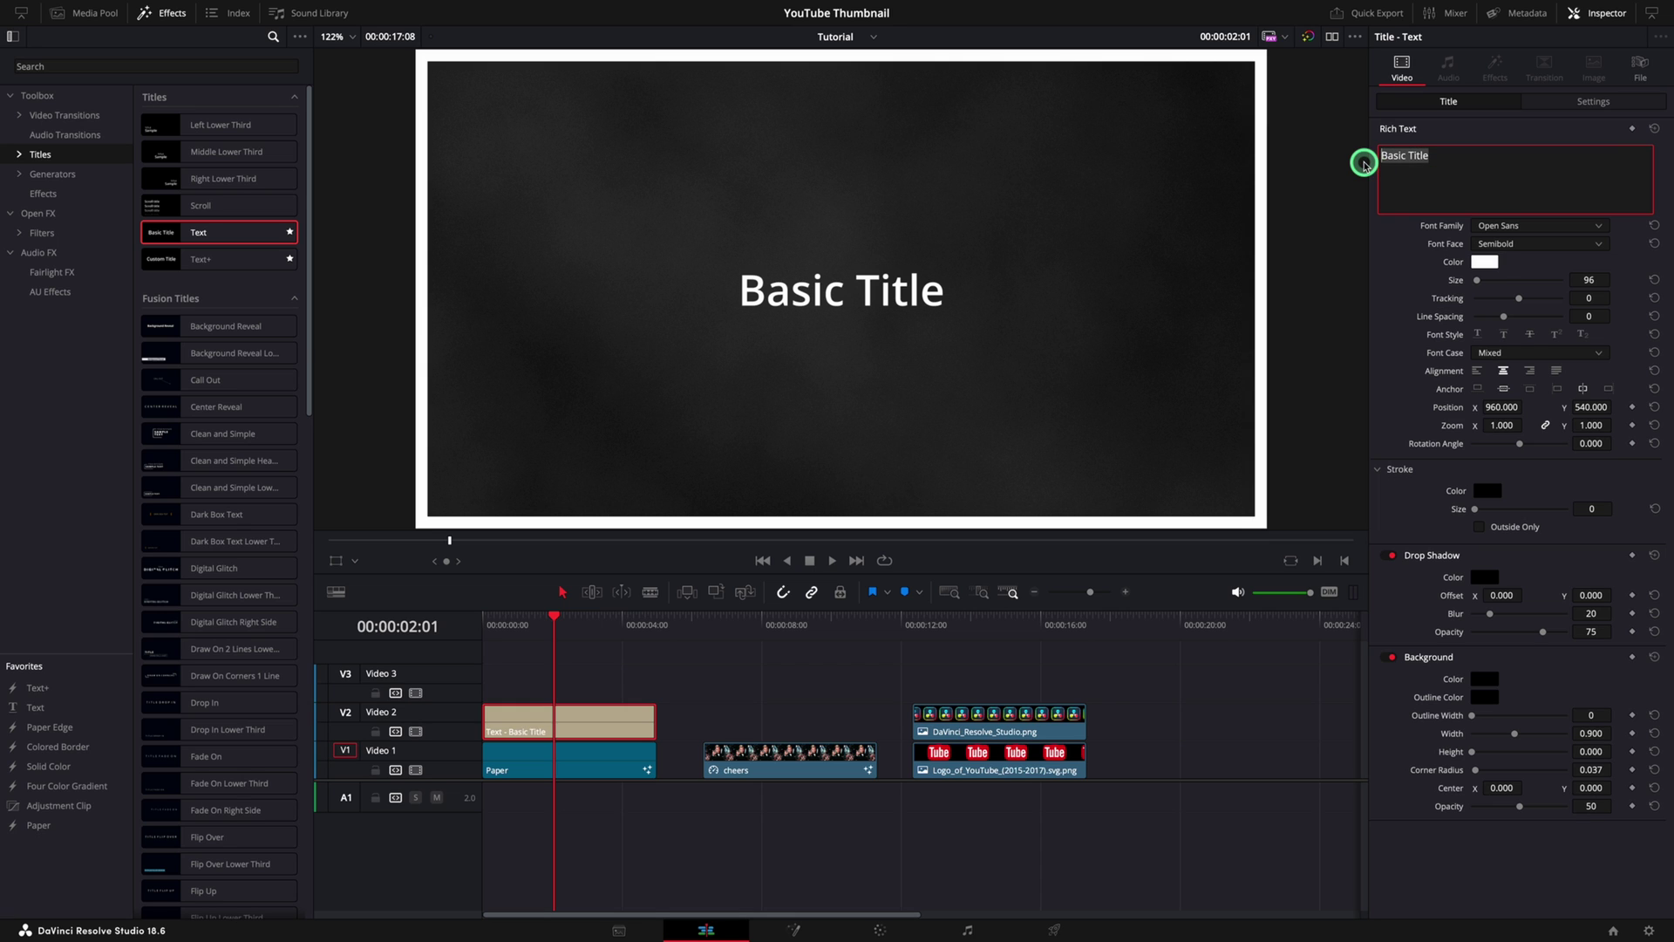
text(Tutorial)
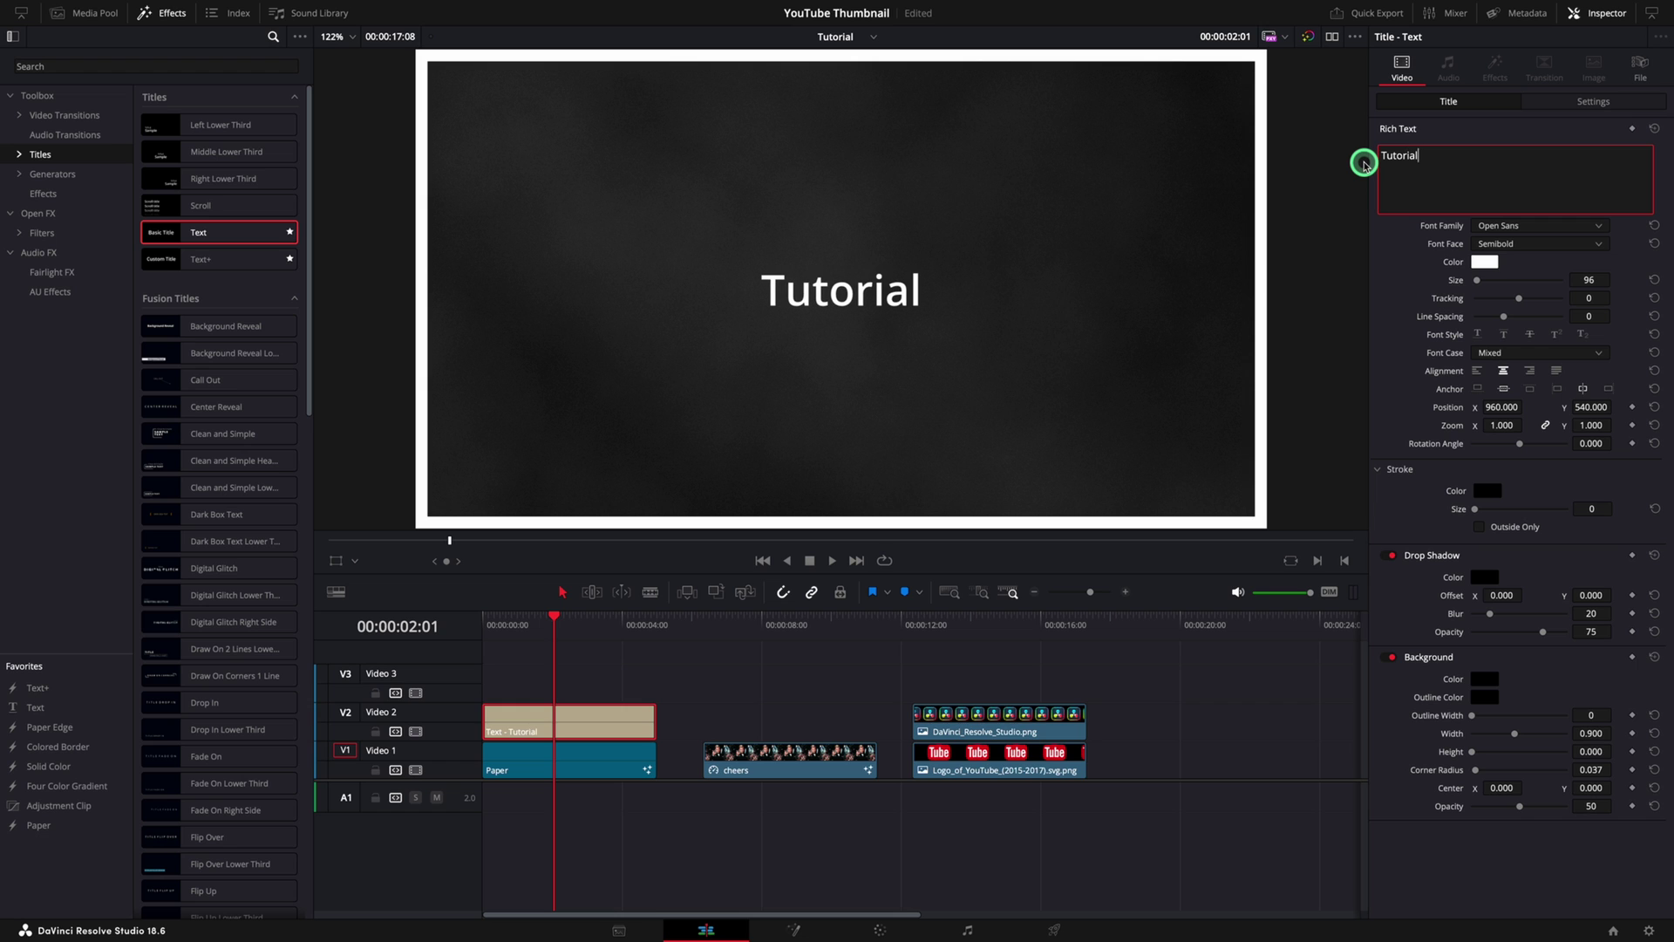
key(Return)
text(DaVinci )
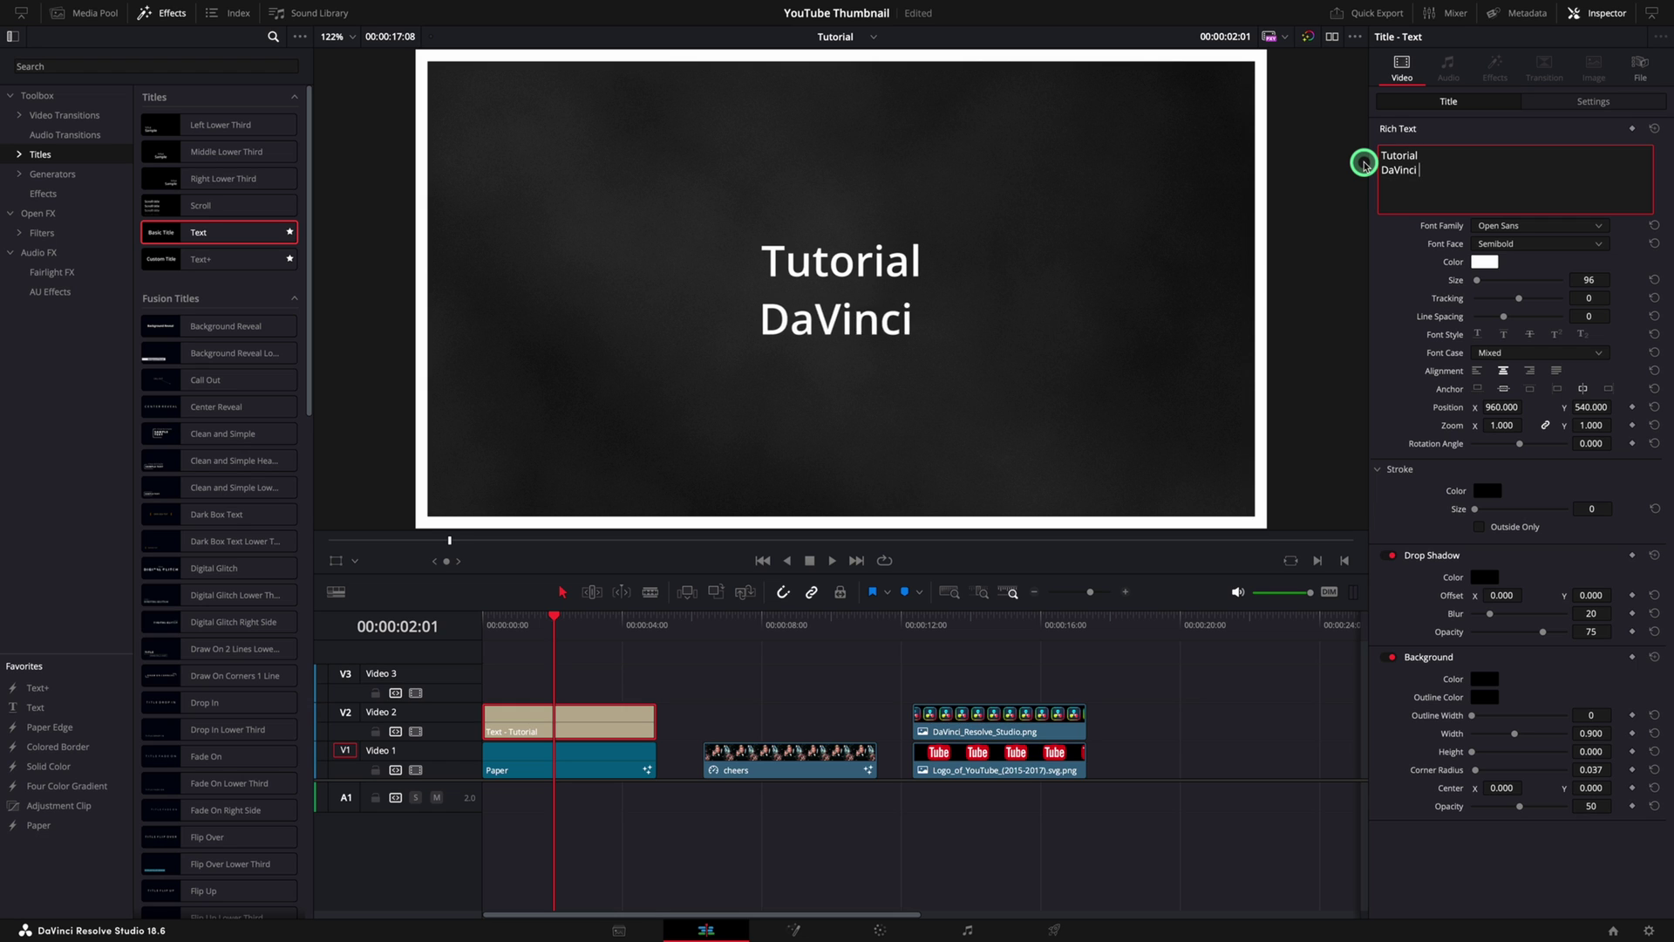
text(Resolve)
drag(1456, 170, 1381, 171)
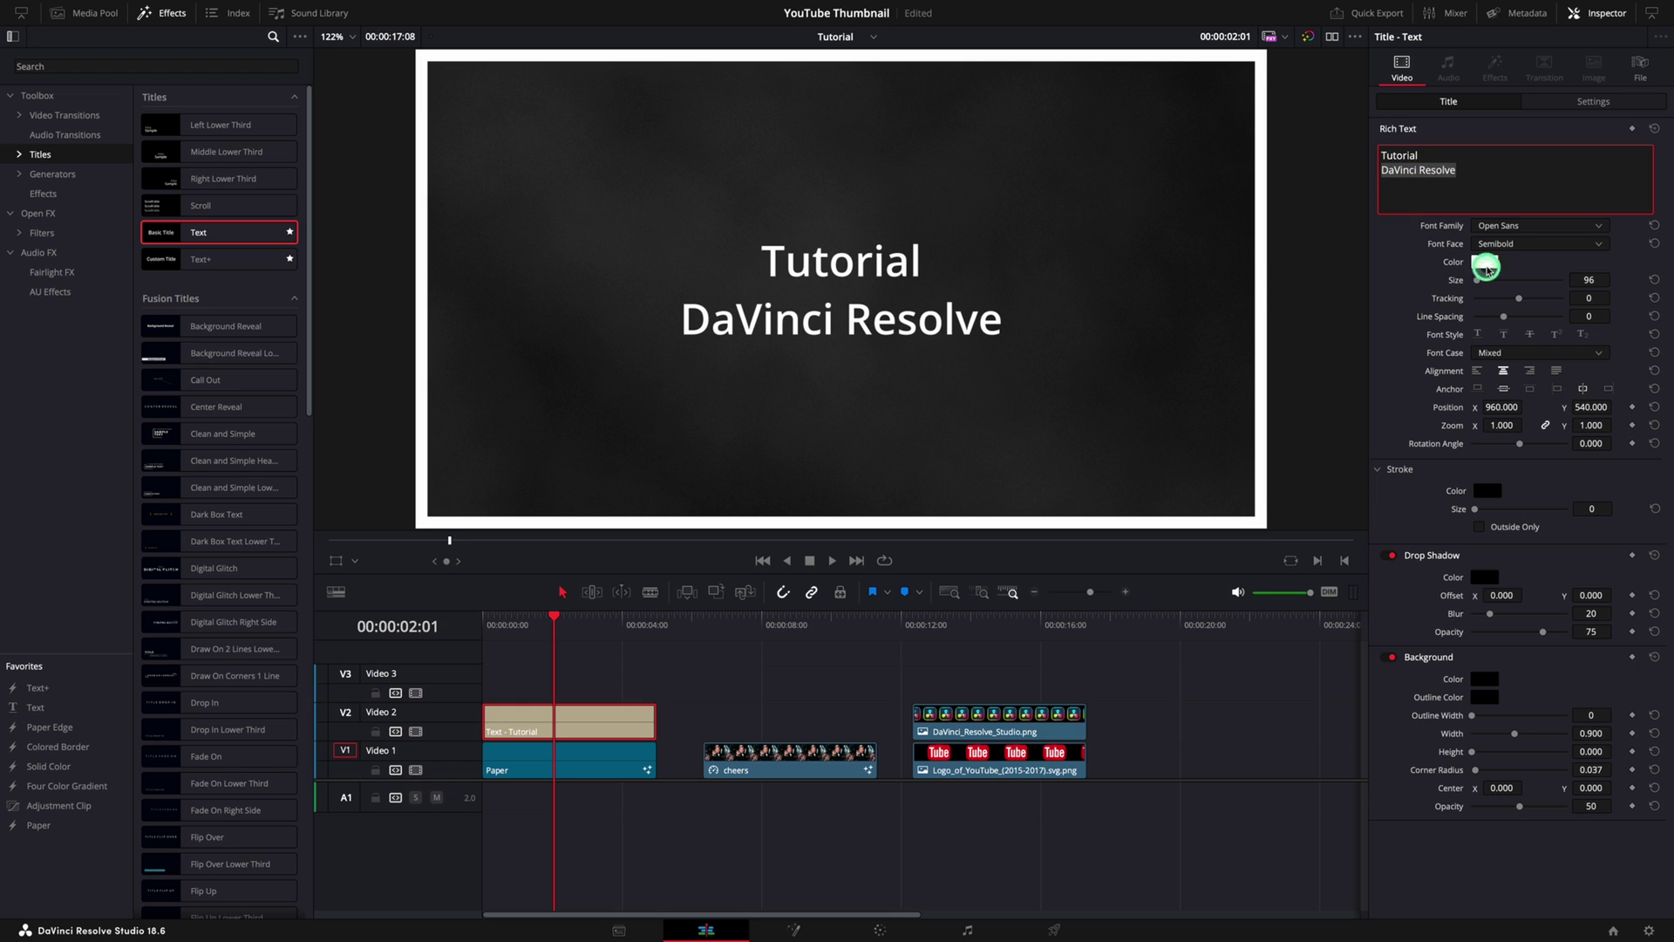
Colour the 'DaVinci Resolve' line yellow.
click(1485, 262)
click(13, 521)
click(36, 522)
click(60, 522)
click(50, 697)
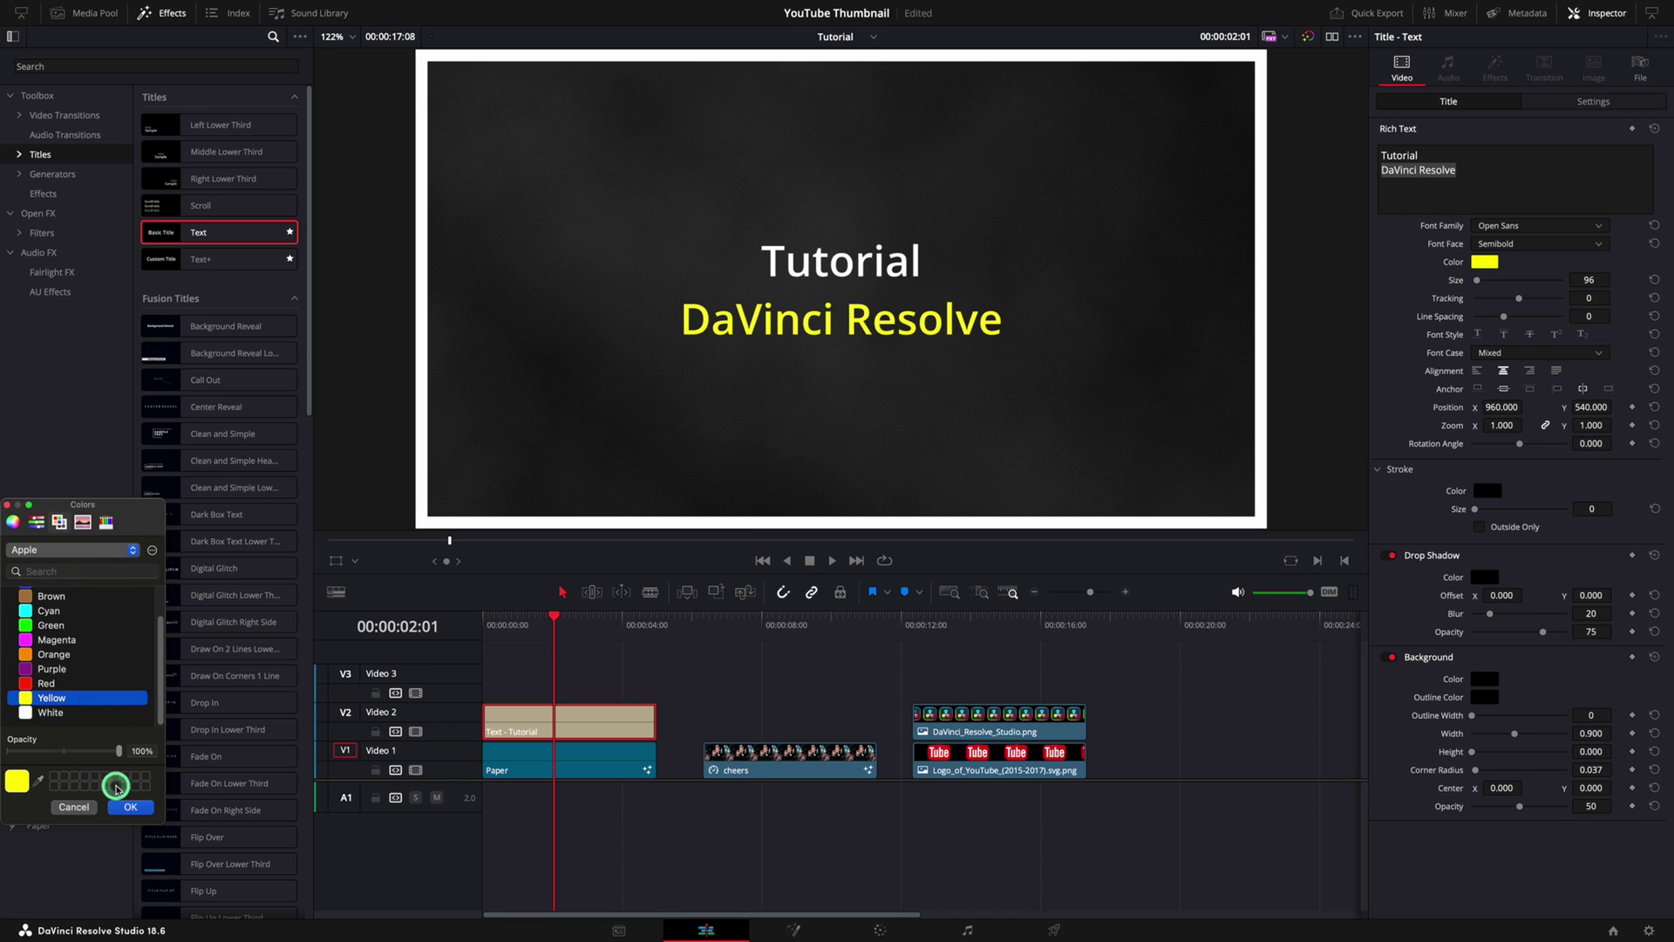
click(125, 807)
Set both title lines to the Marlboro font at size 170.
drag(1506, 175, 1381, 157)
click(1499, 225)
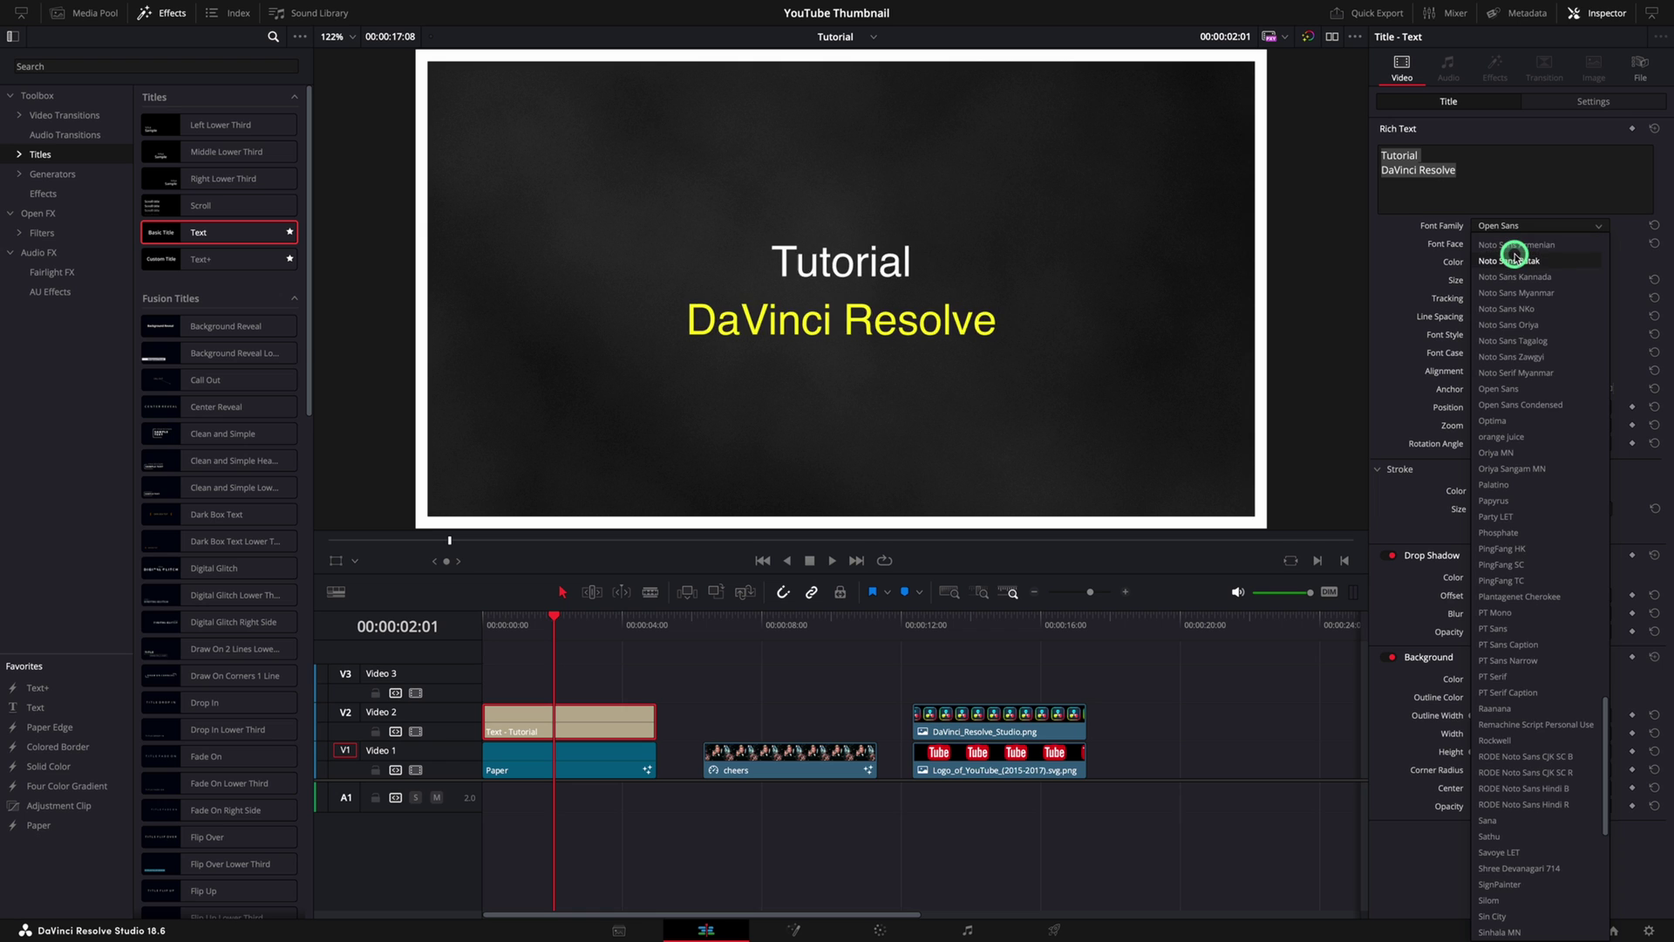
click(1525, 292)
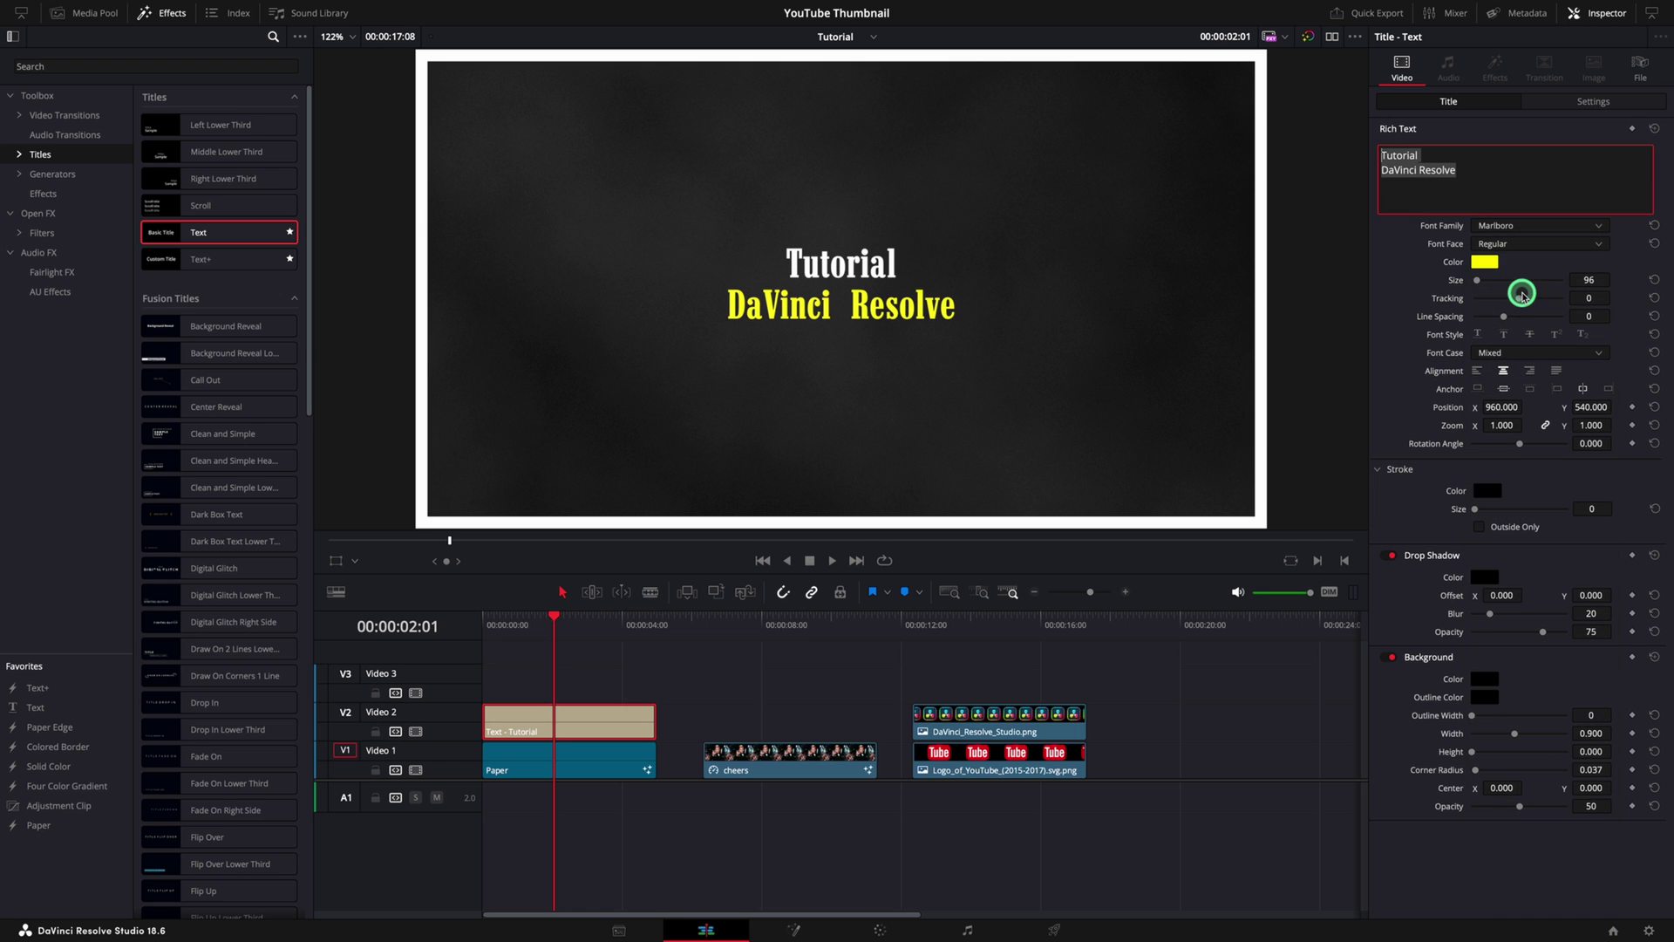
drag(1478, 281, 1477, 281)
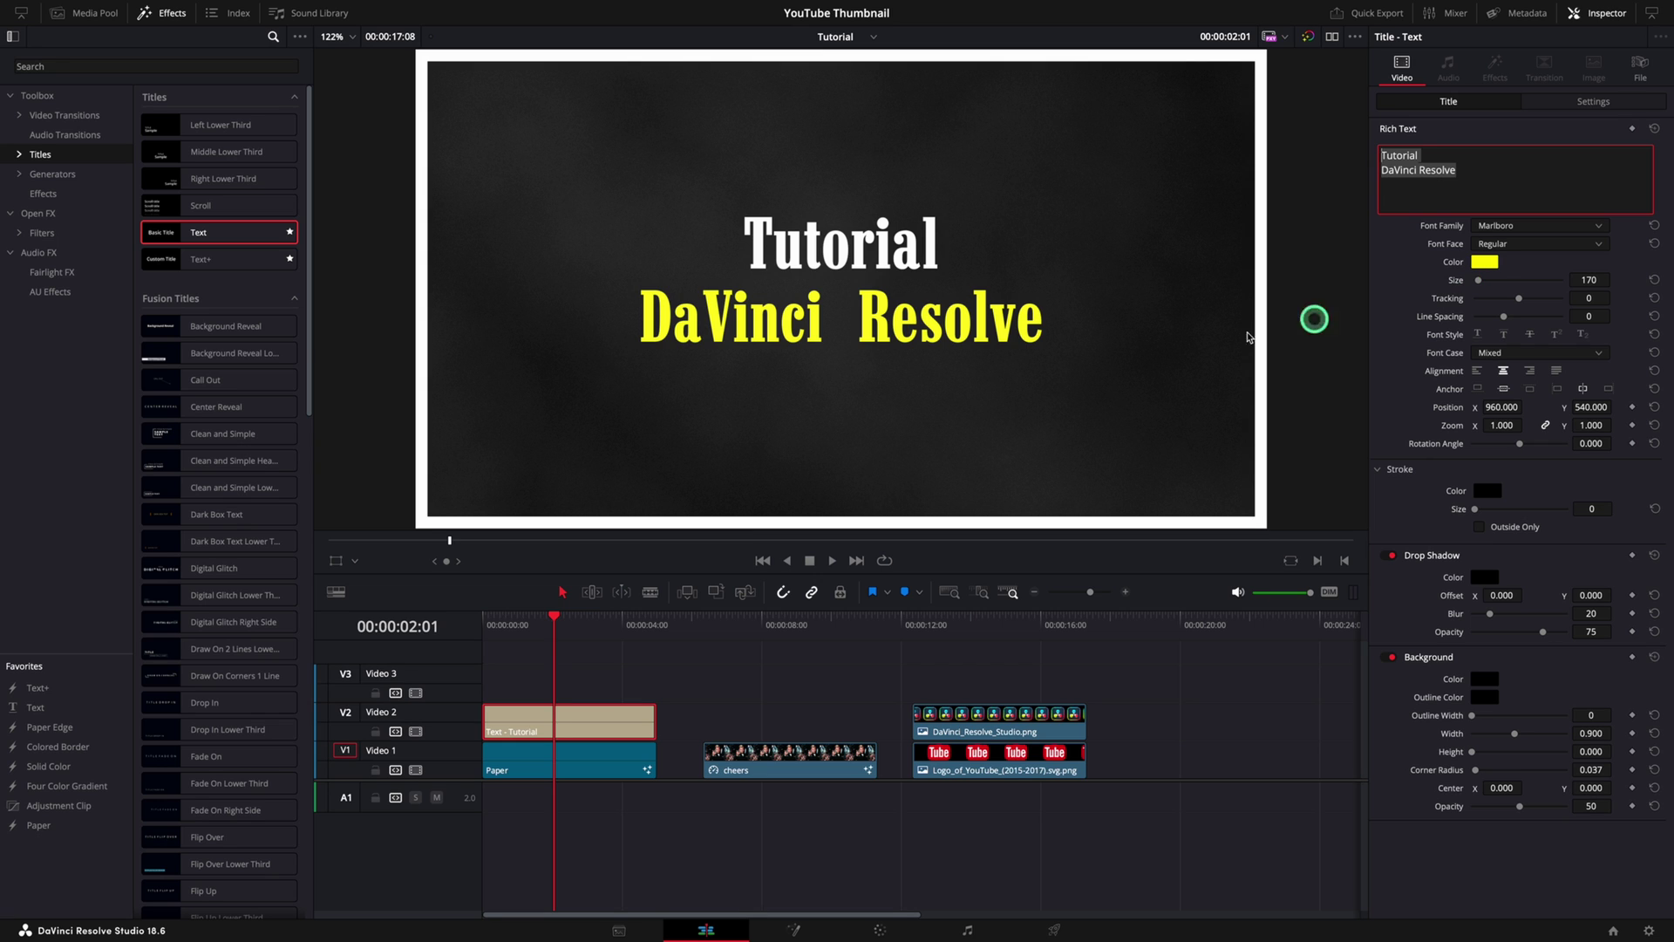
click(413, 755)
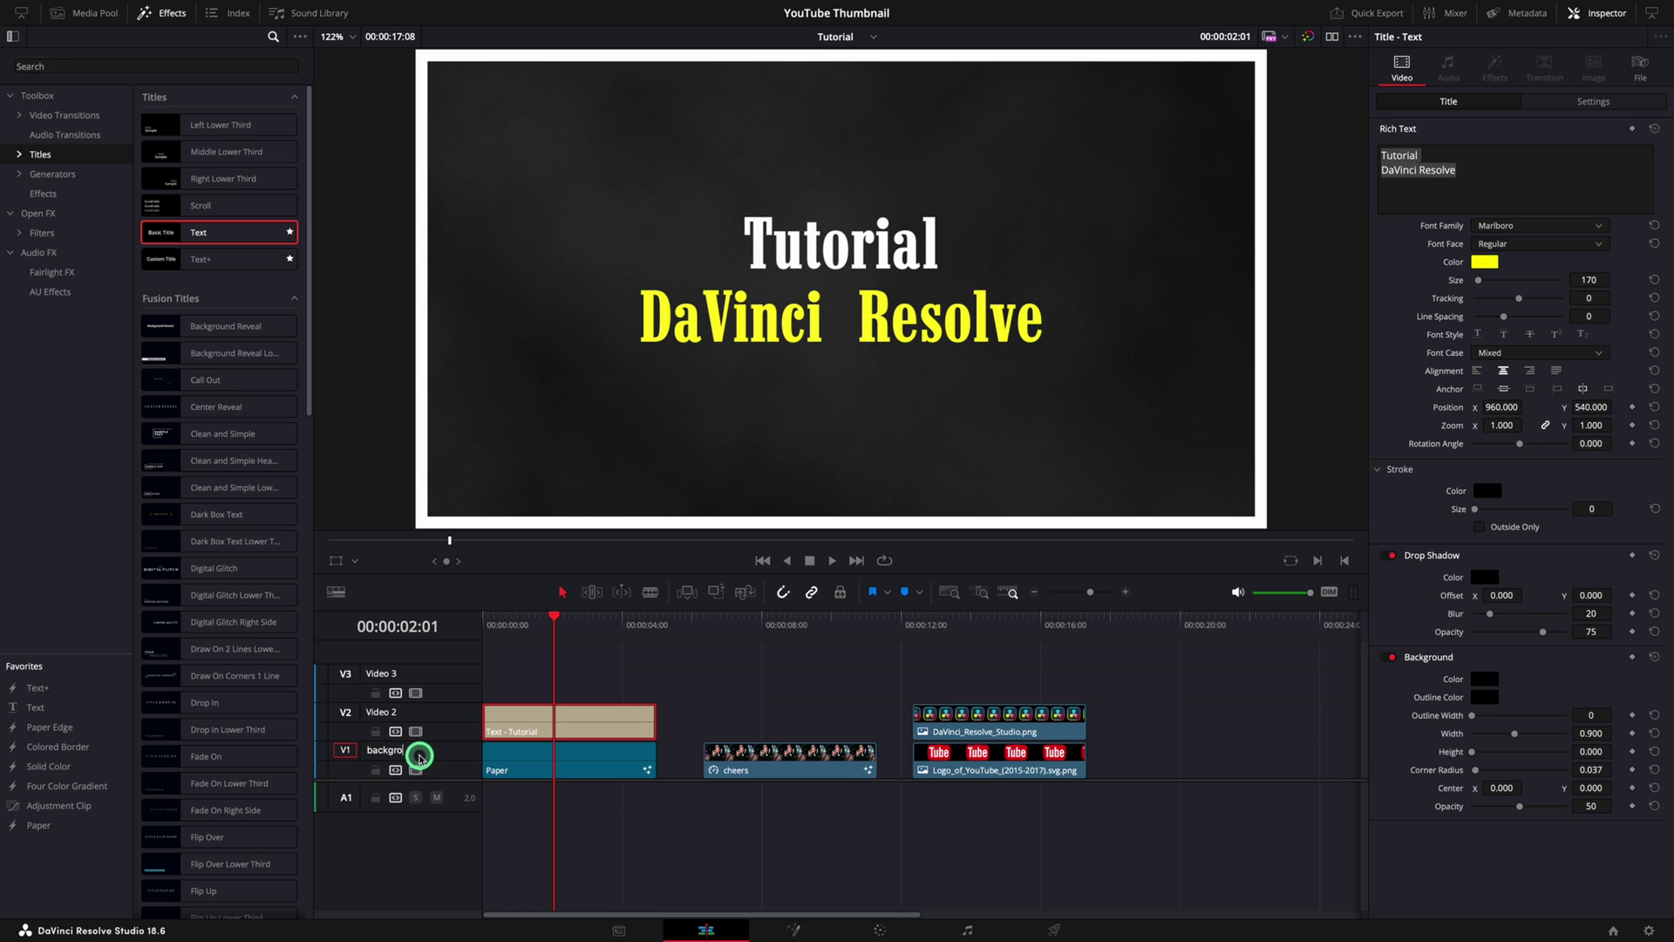
Name the video tracks background, text and character.
click(427, 714)
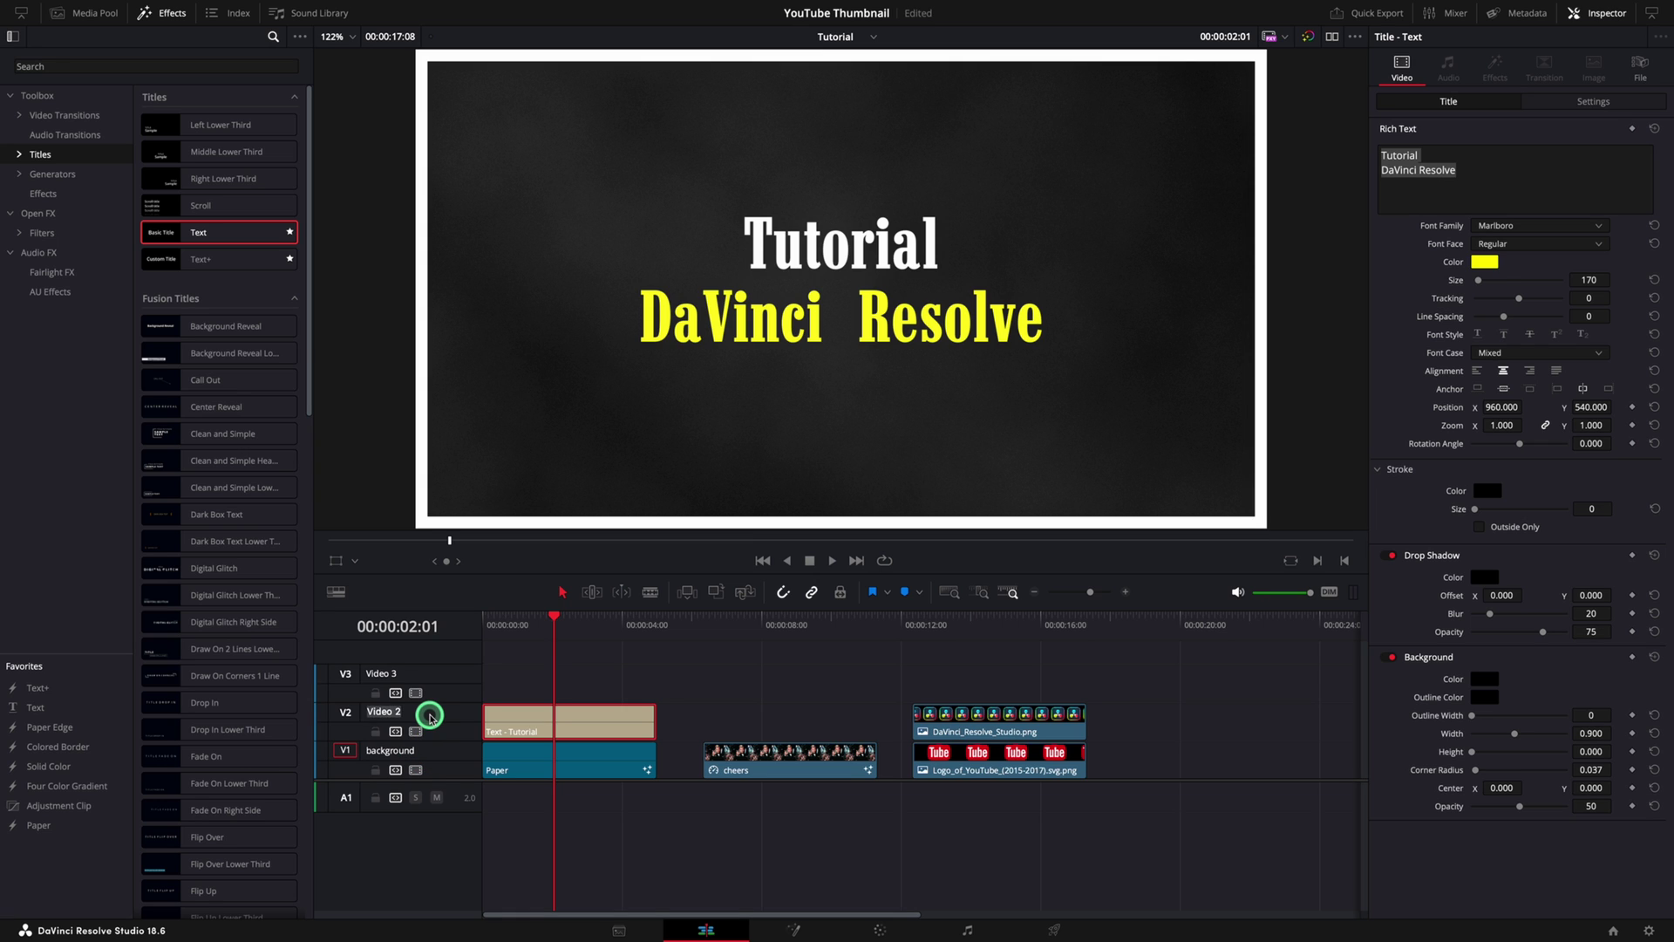
click(422, 677)
click(453, 676)
Move the cheers clip to the start of the character track.
drag(748, 628, 750, 628)
click(770, 770)
drag(770, 769, 548, 650)
click(554, 626)
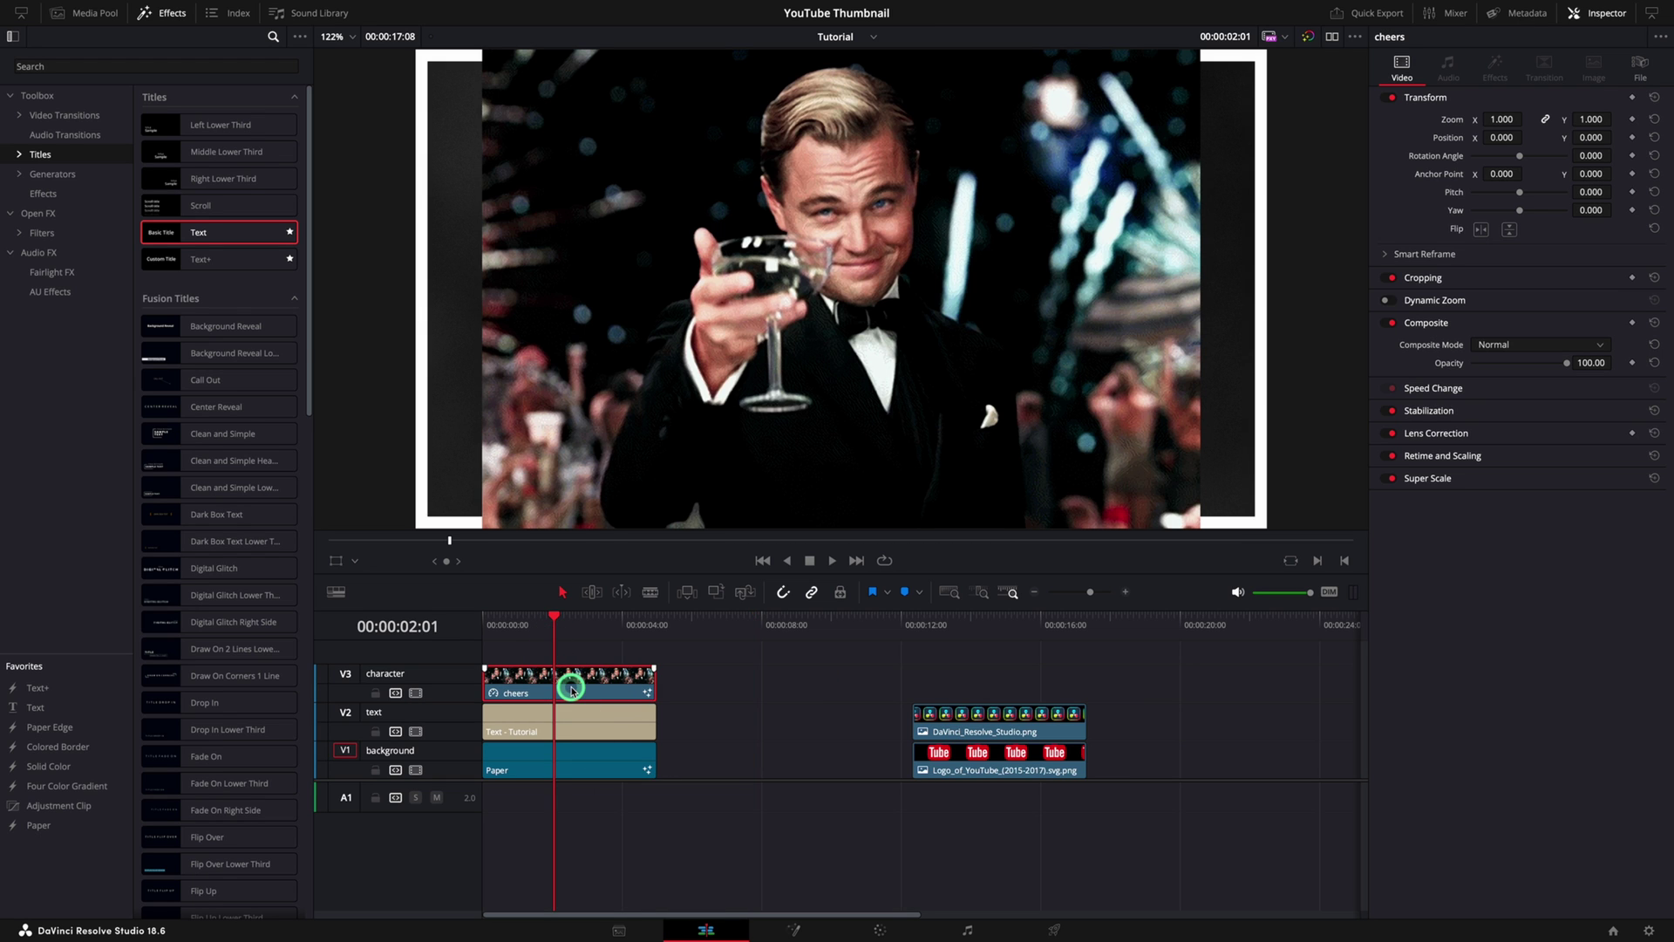
Open the cheers clip in Fusion and add a Polygon mask.
right_click(575, 688)
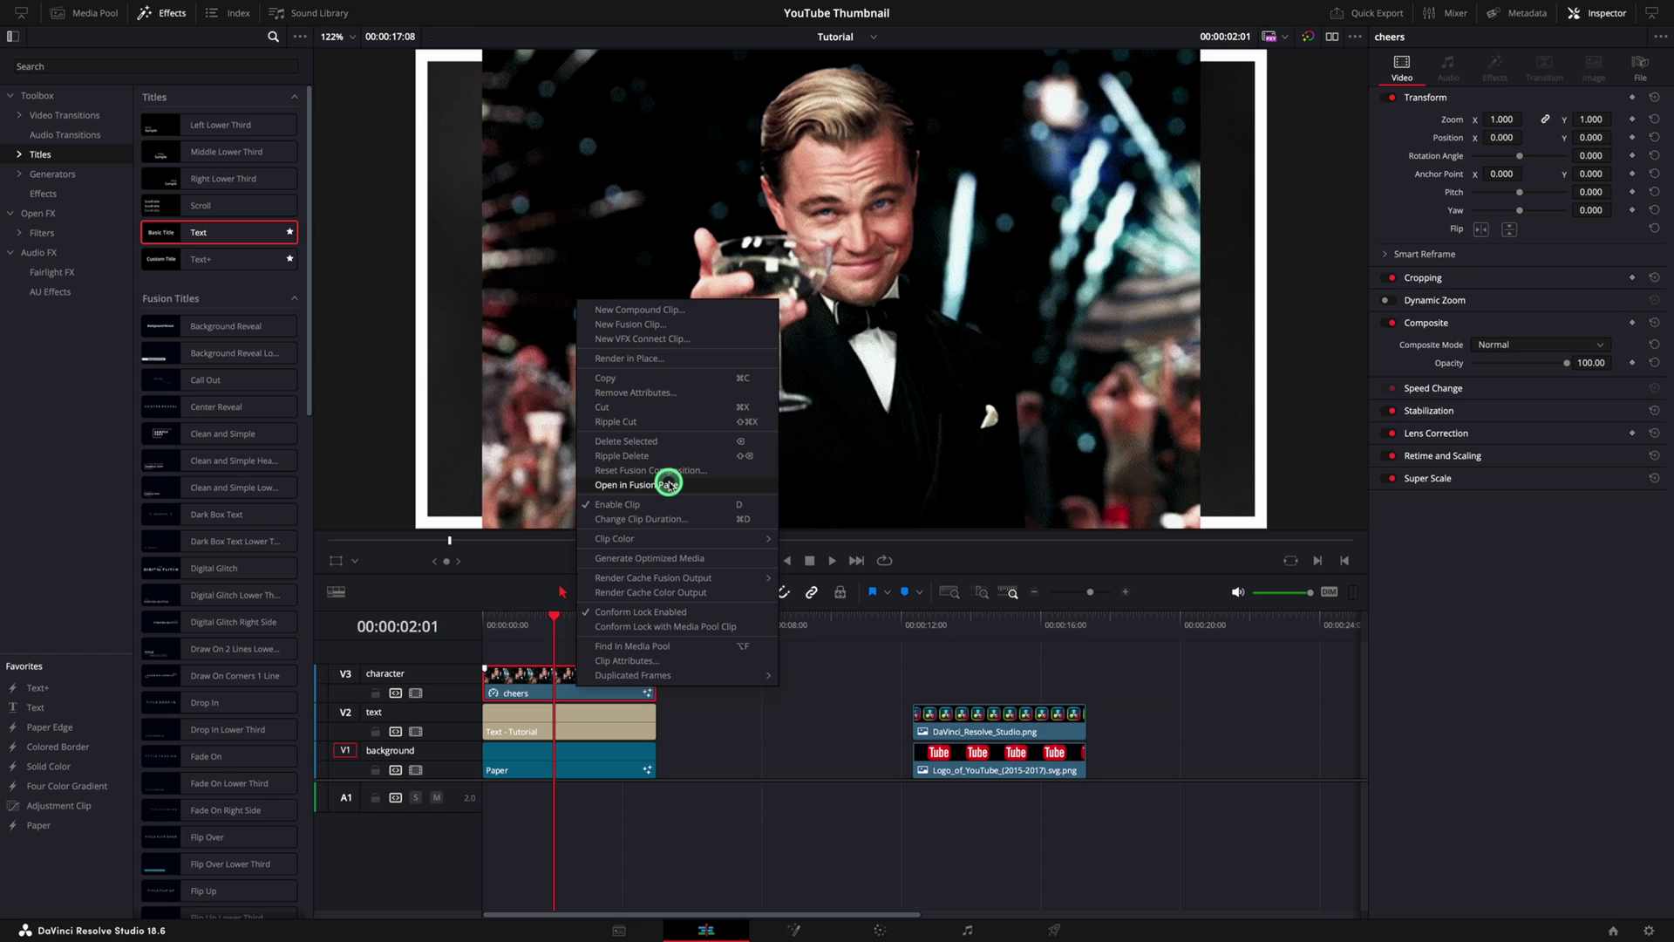
click(671, 485)
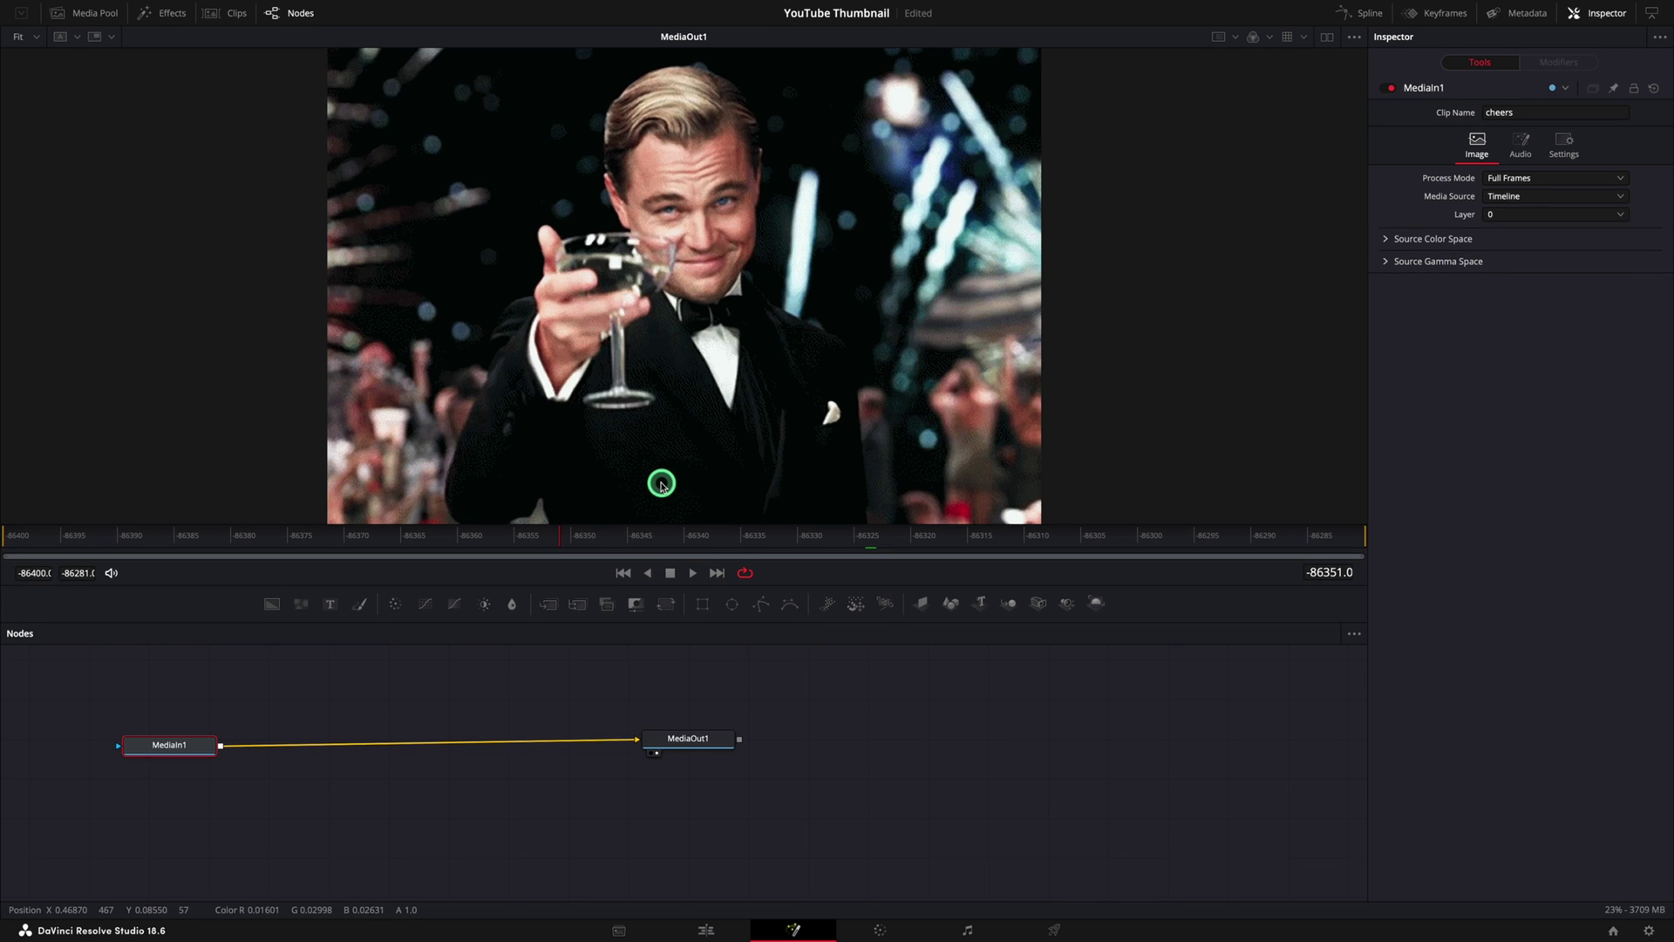
scroll(656, 482, down, 3)
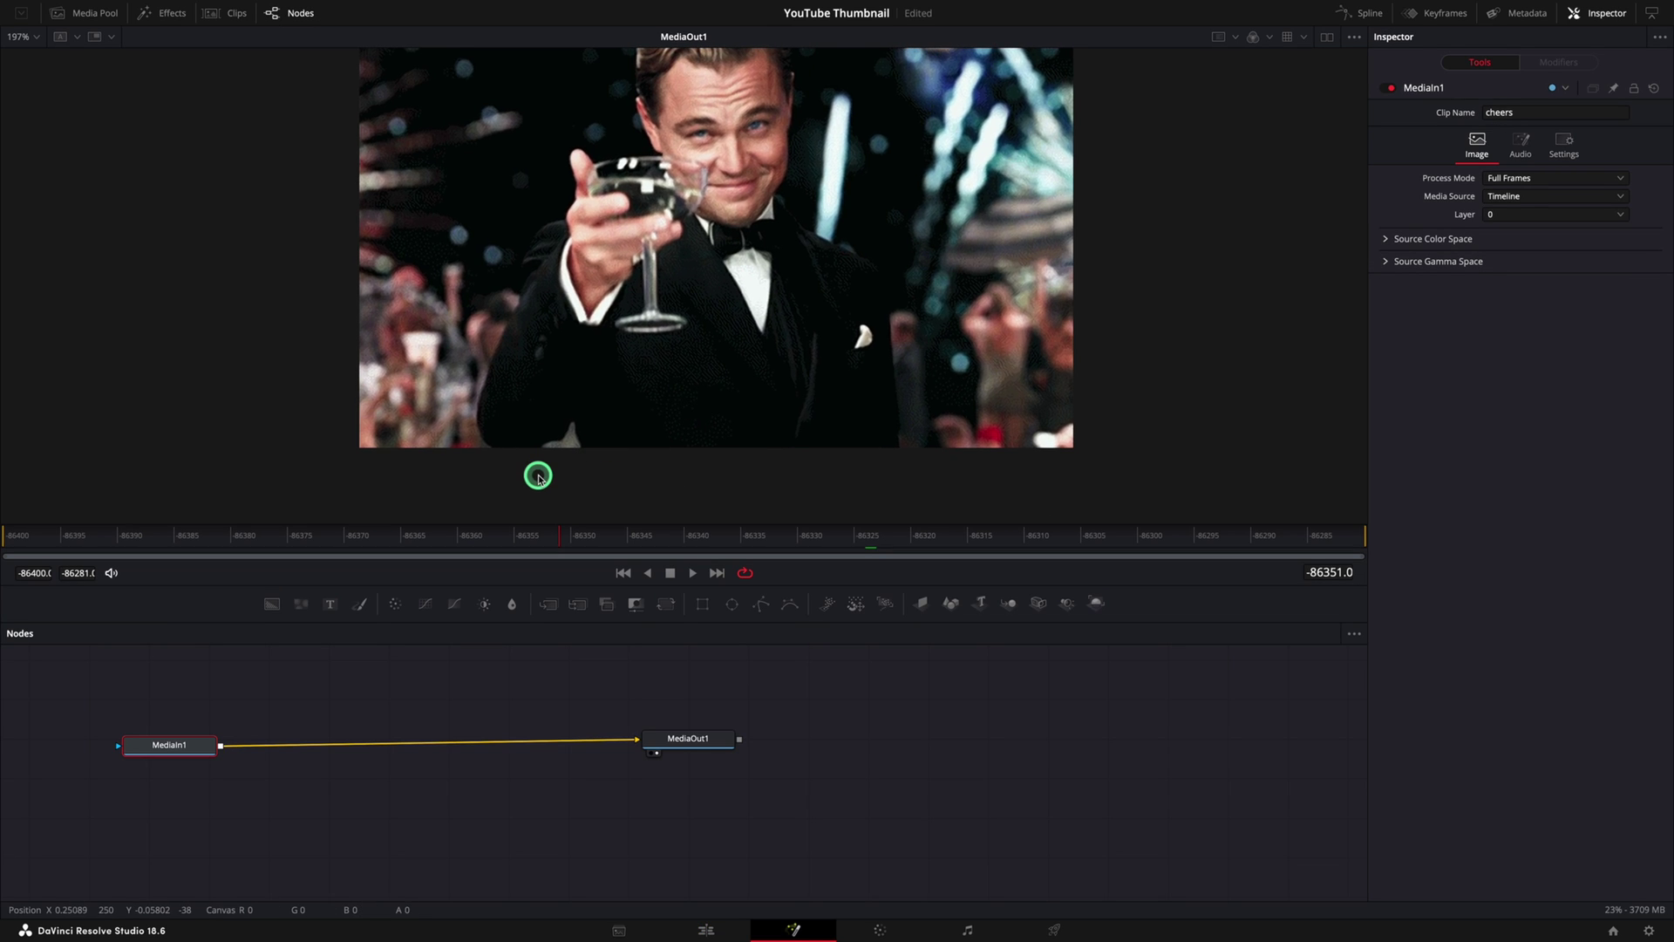
scroll(541, 480, up, 5)
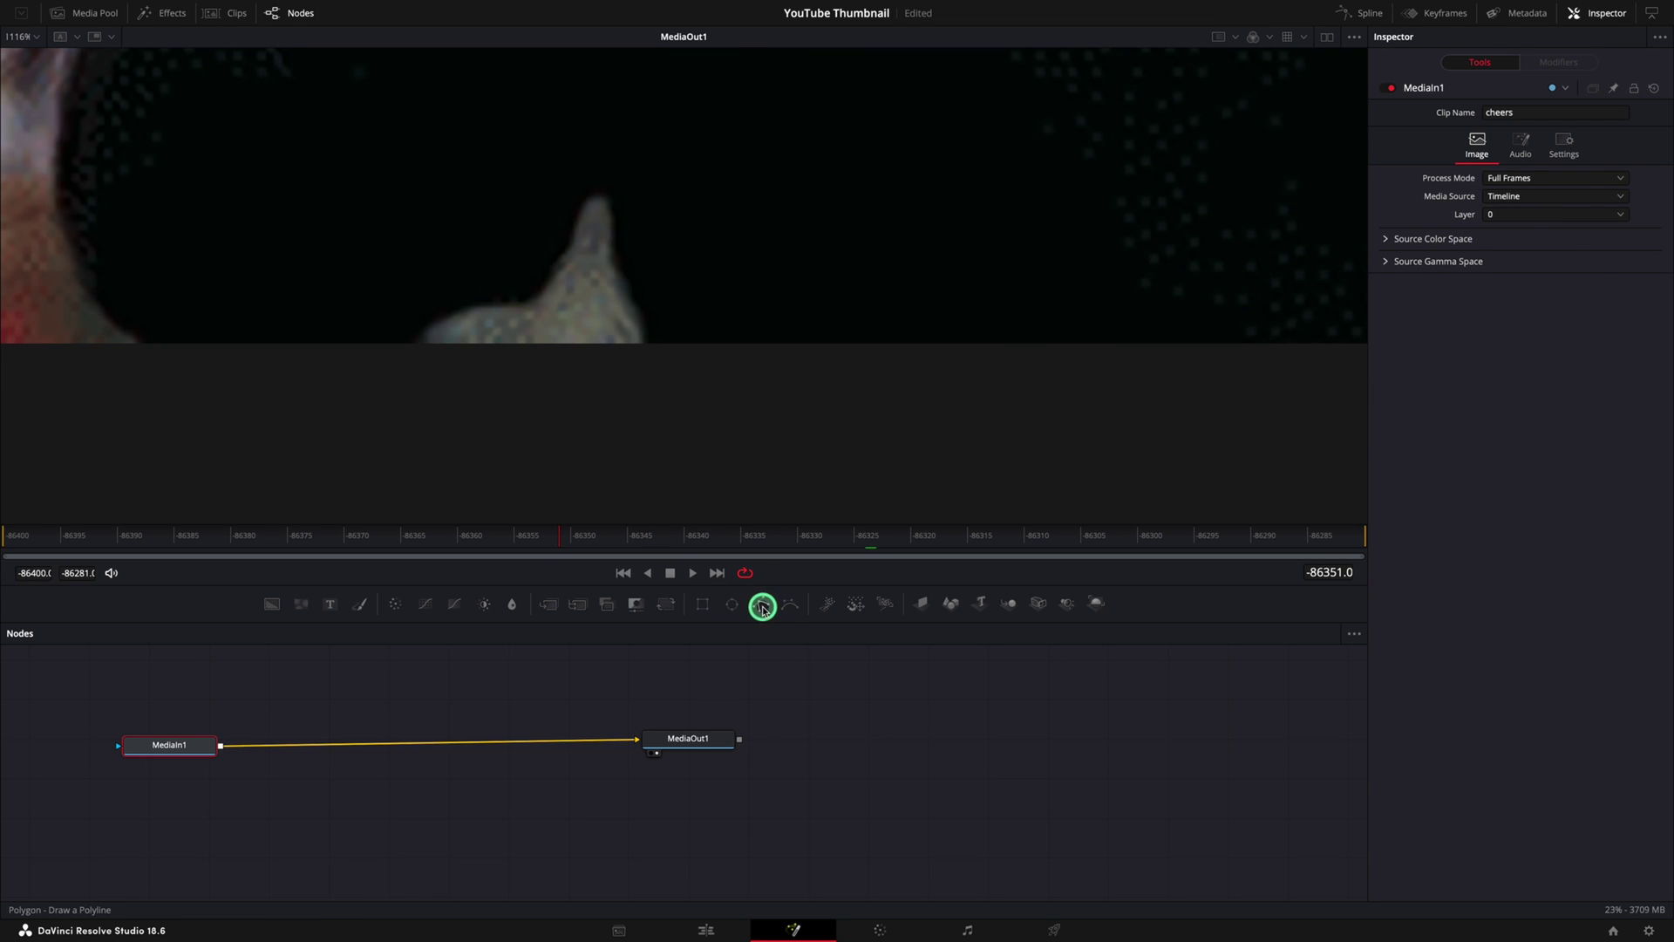
click(762, 608)
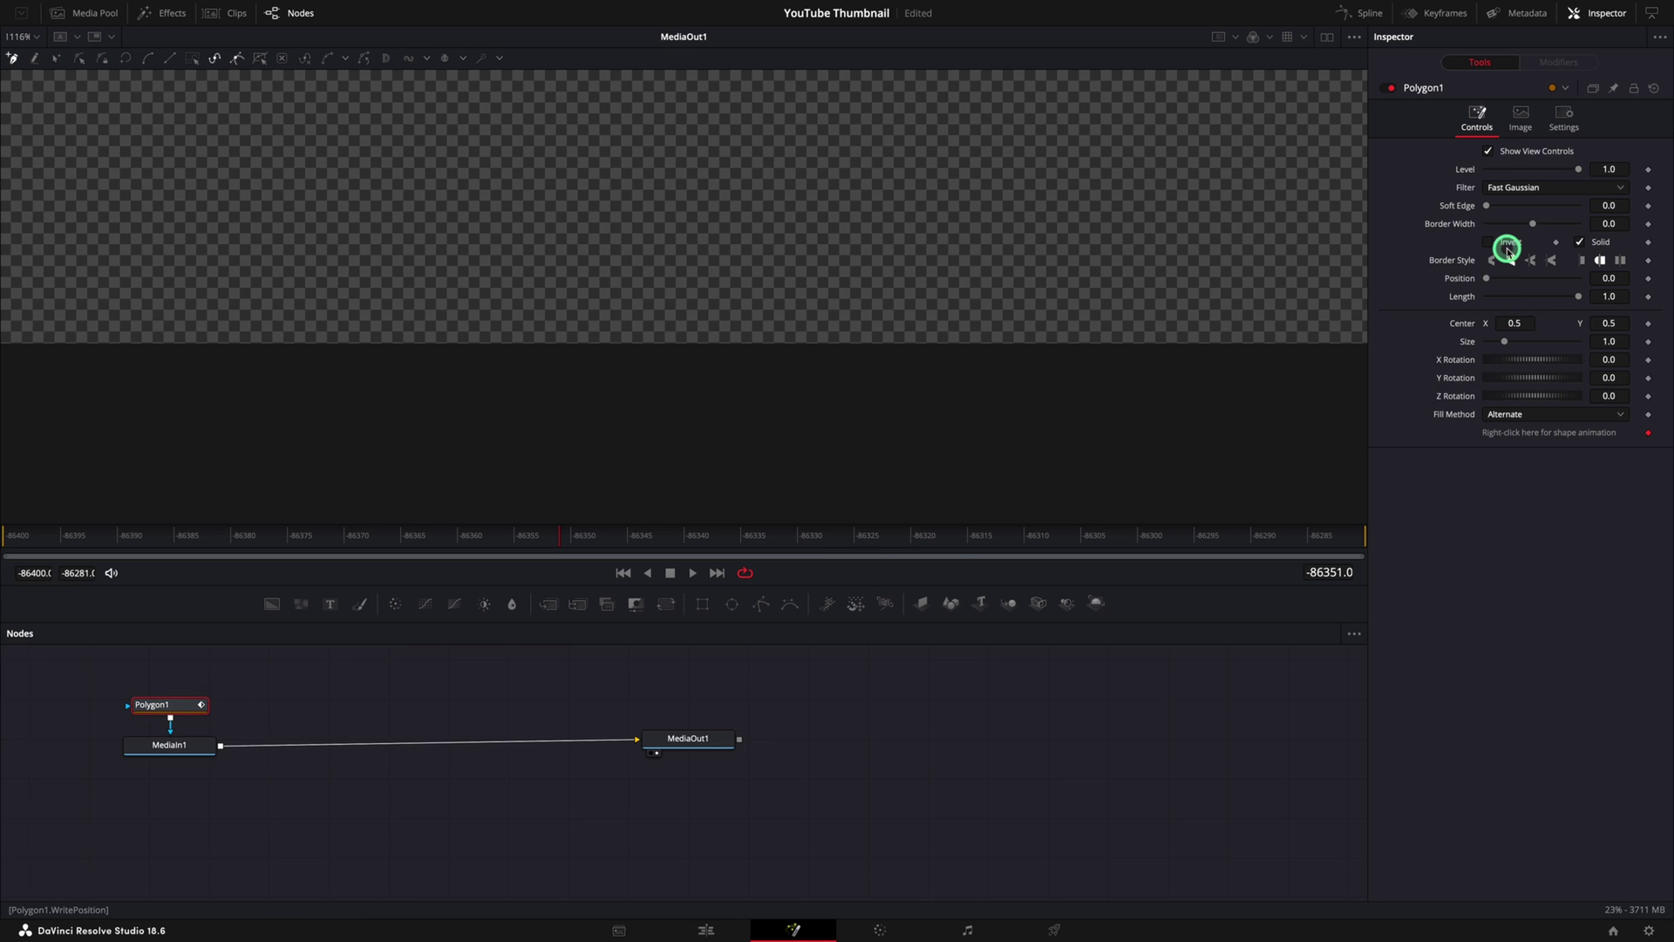
Finish tracing the polygon around the character's ear and toggle Invert so he shows alone.
click(1488, 243)
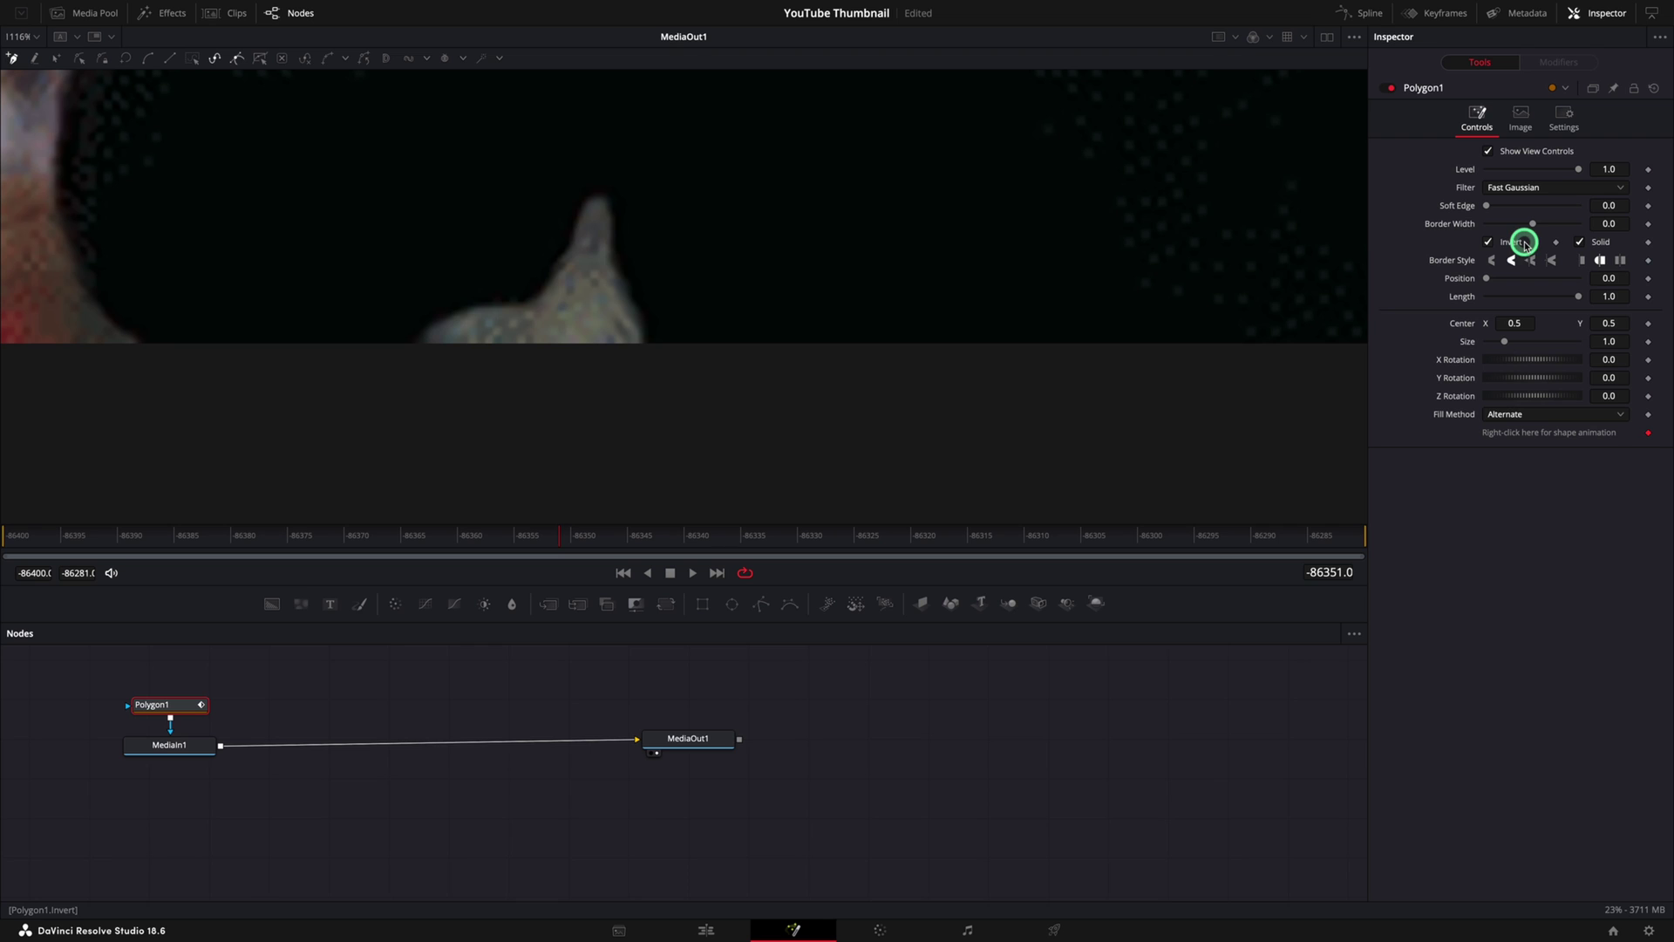
click(643, 342)
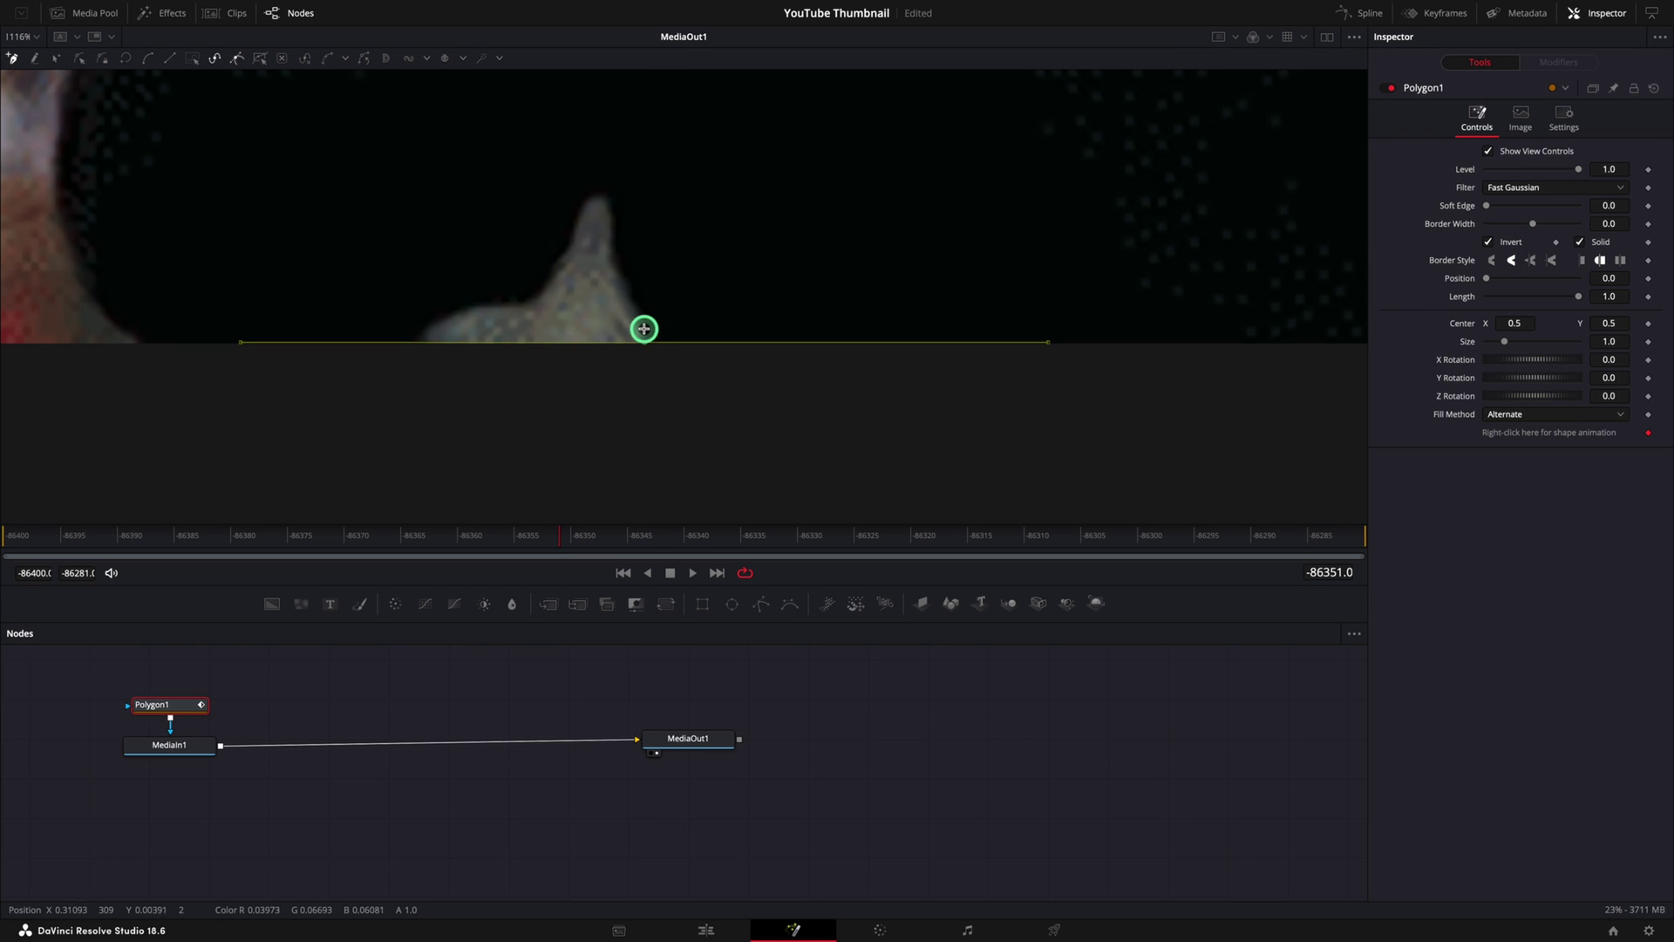
click(626, 285)
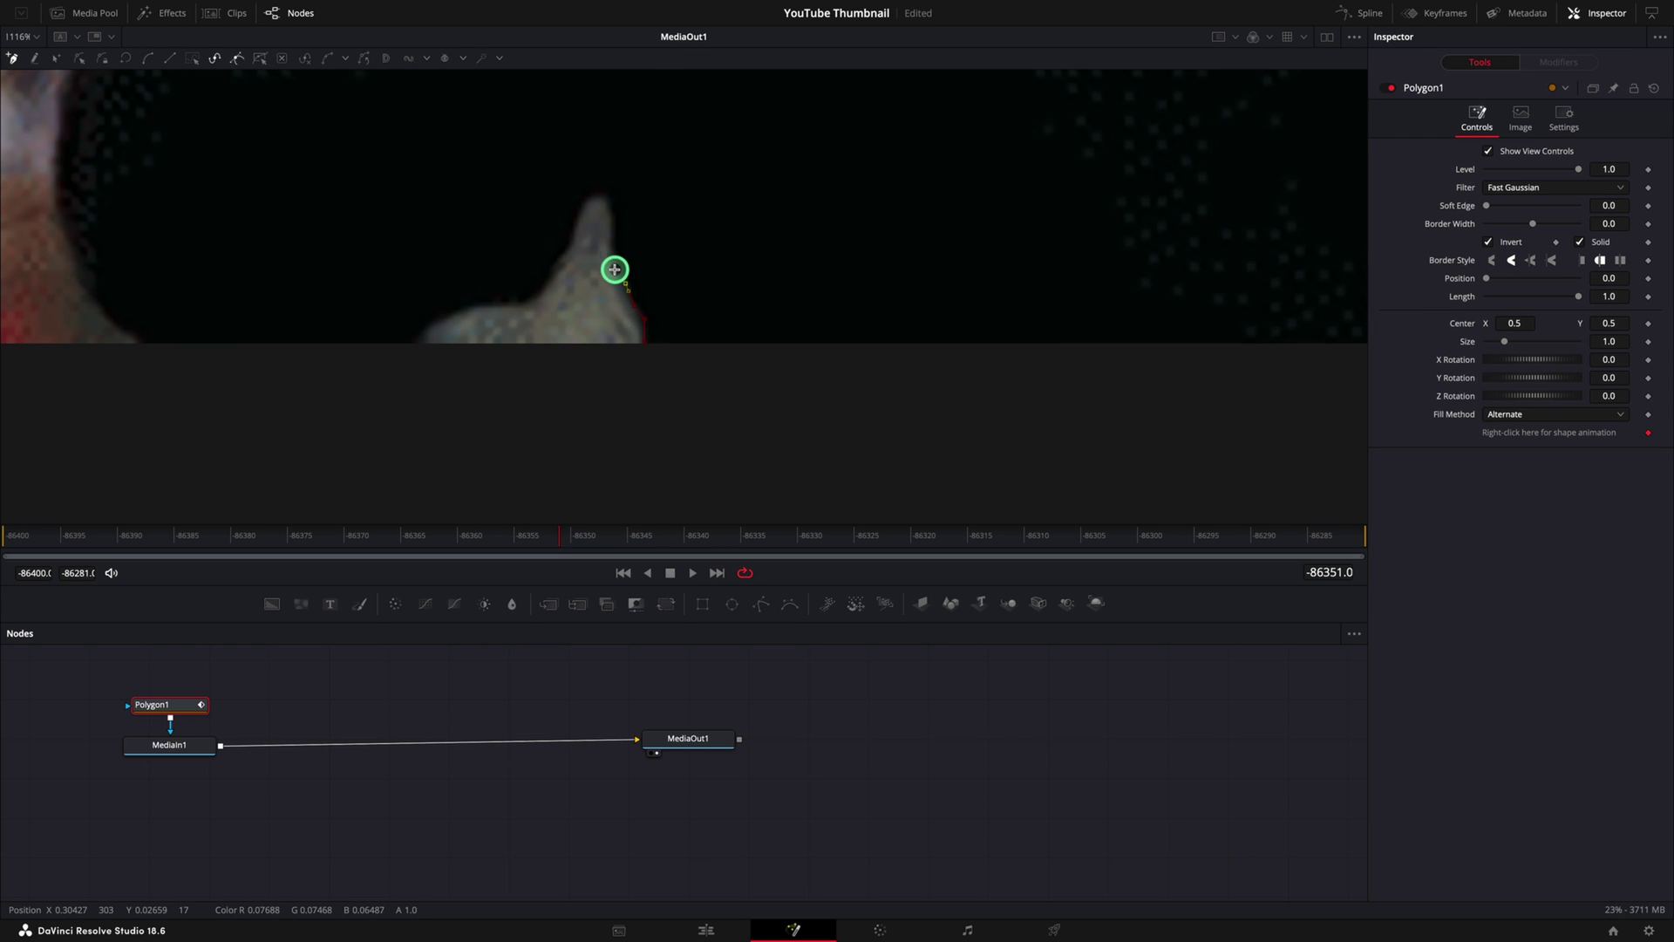
click(607, 204)
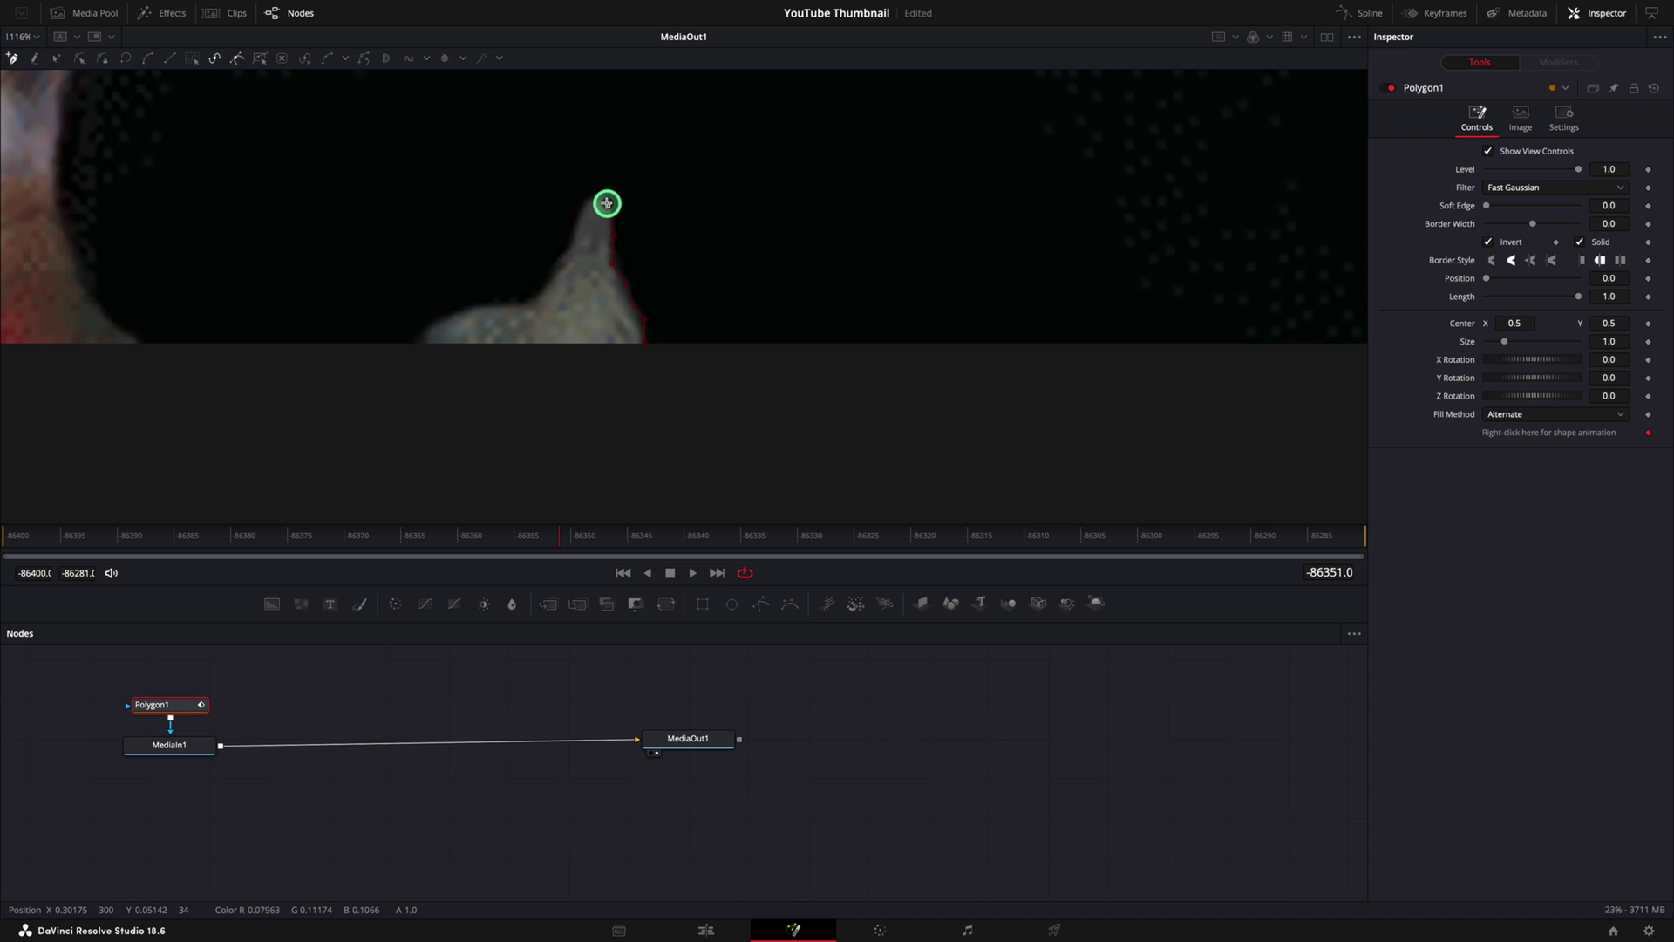
click(578, 225)
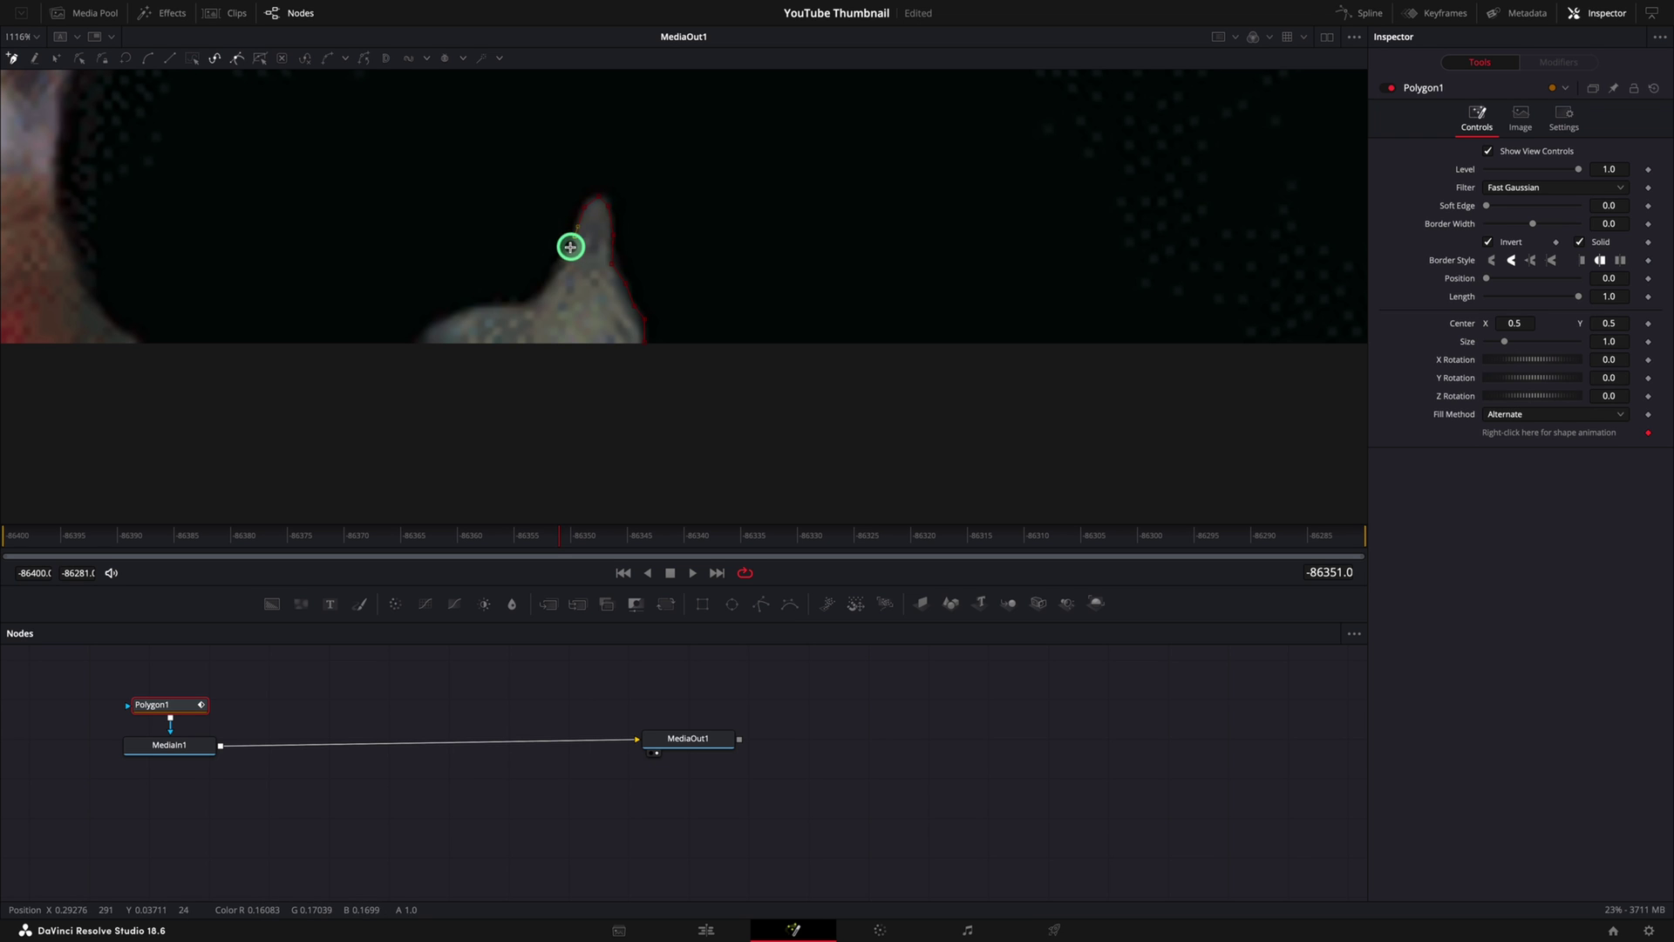
scroll(733, 452, up, 3)
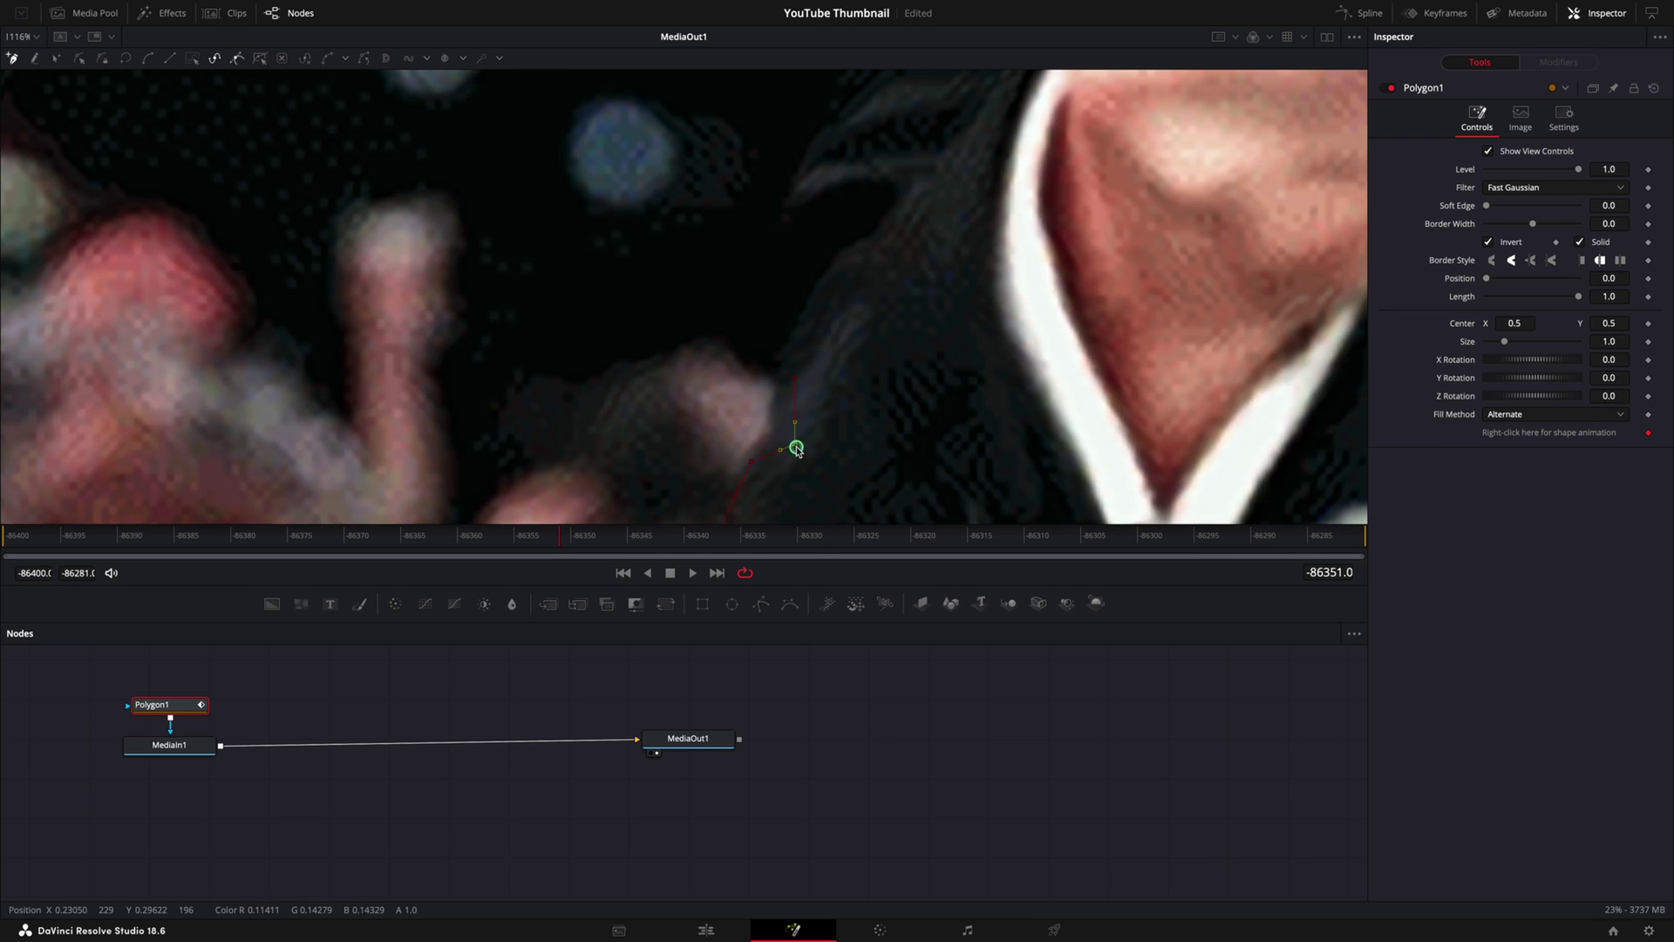
scroll(908, 216, up, 10)
scroll(1007, 494, down, 10)
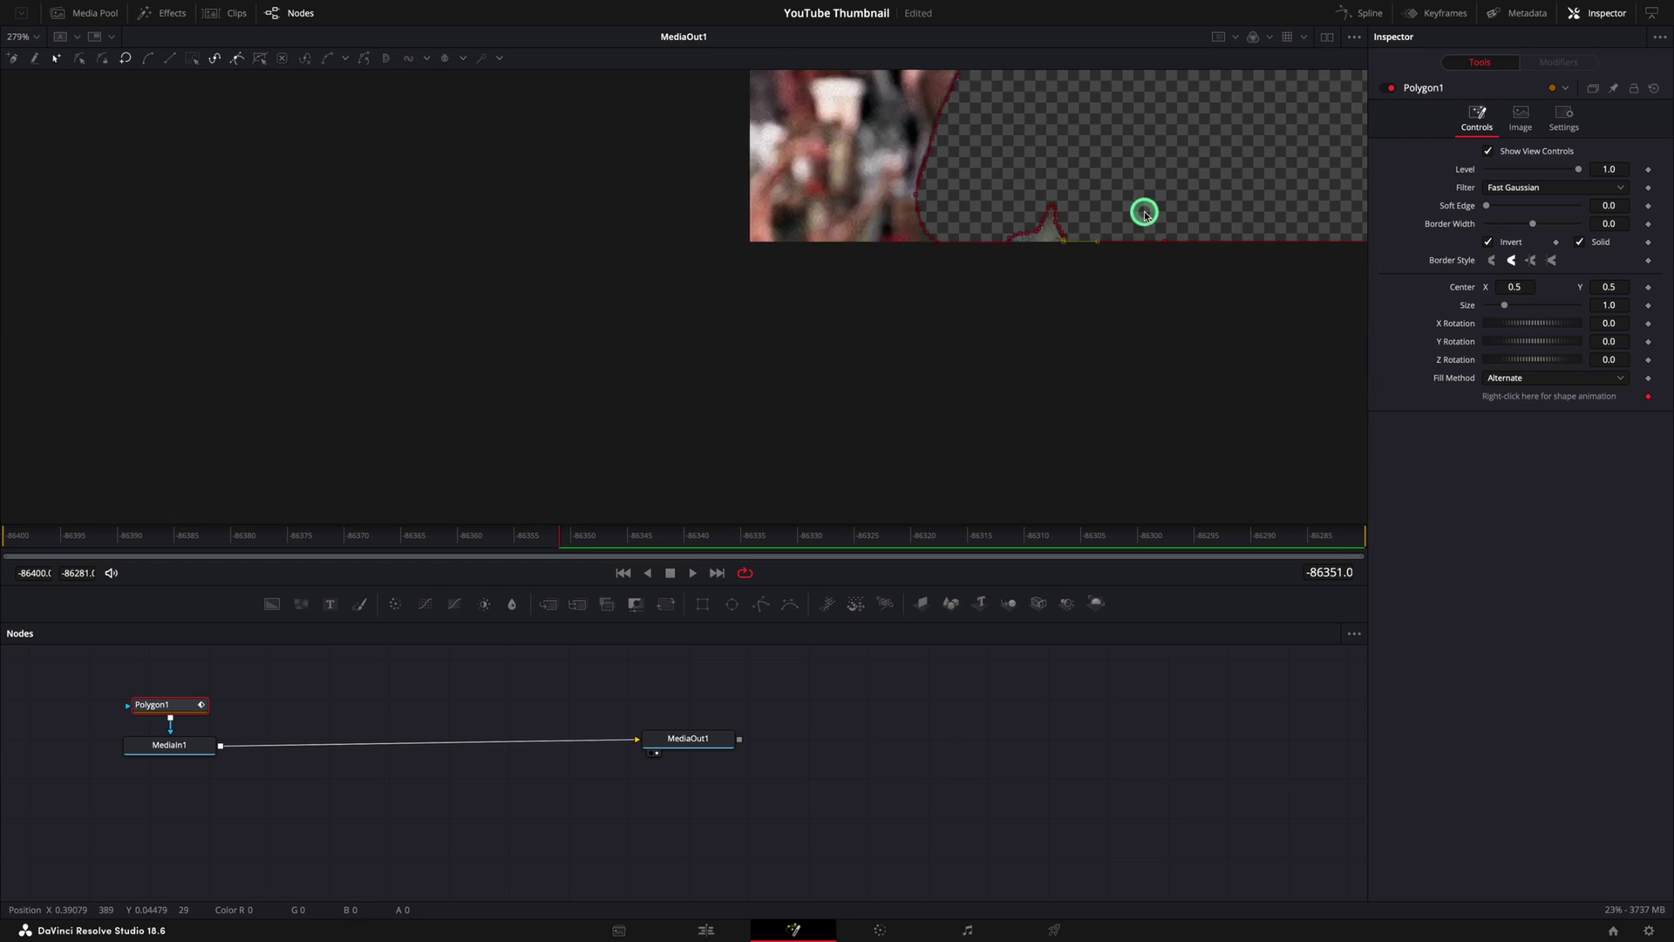
scroll(1145, 214, down, 5)
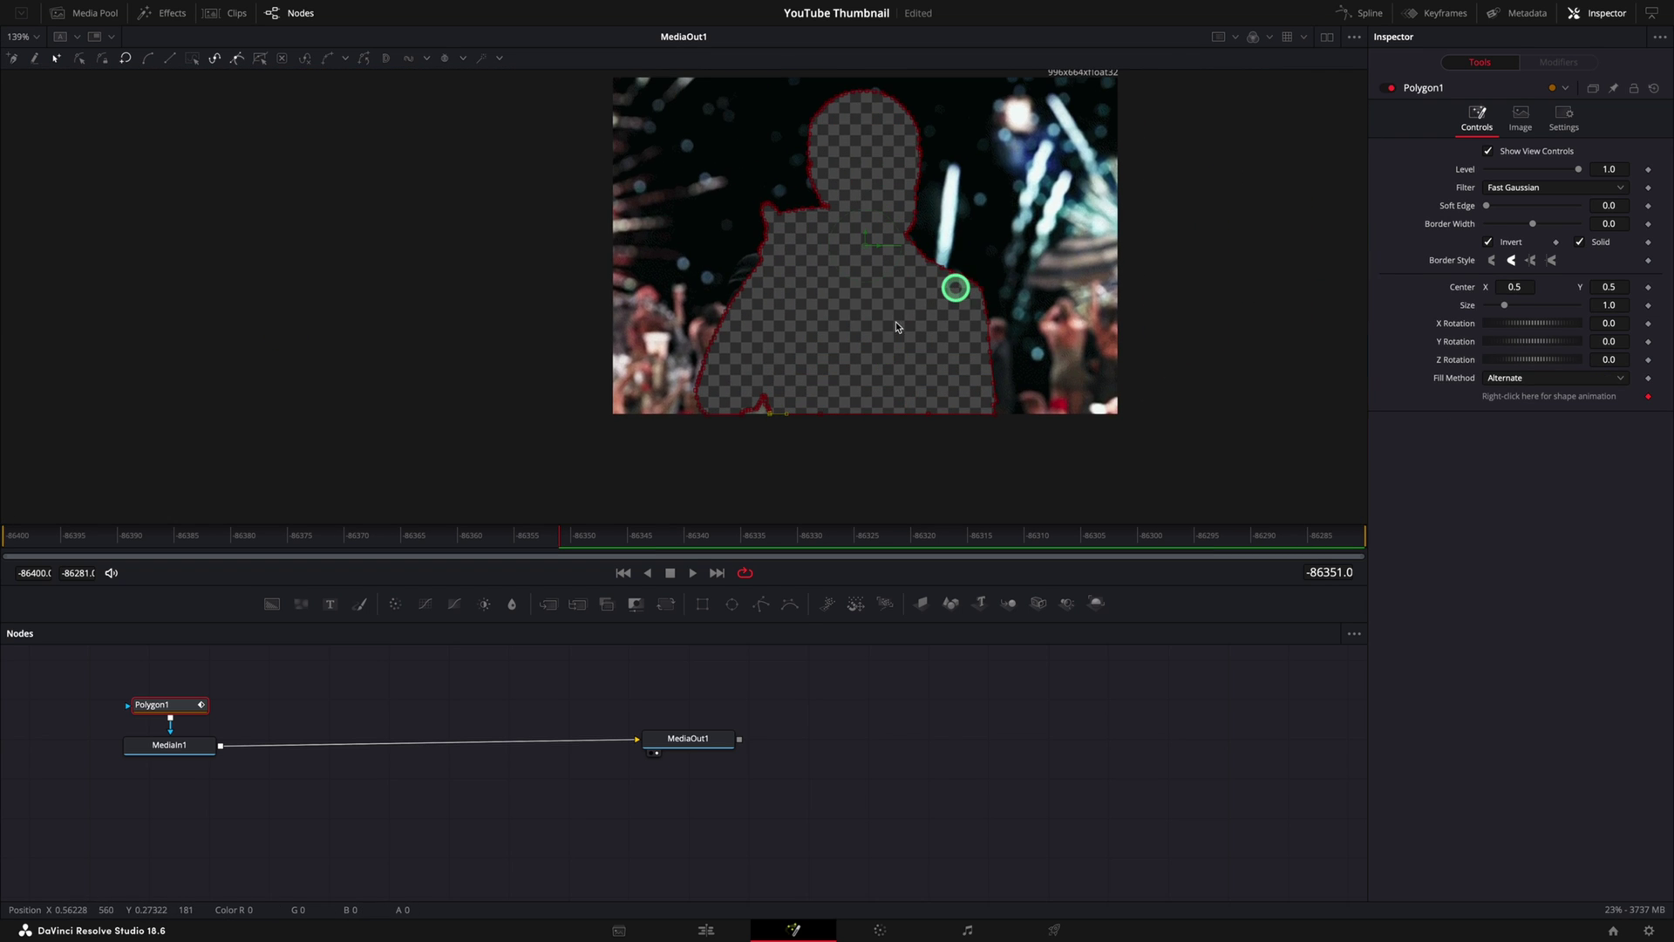
click(1489, 244)
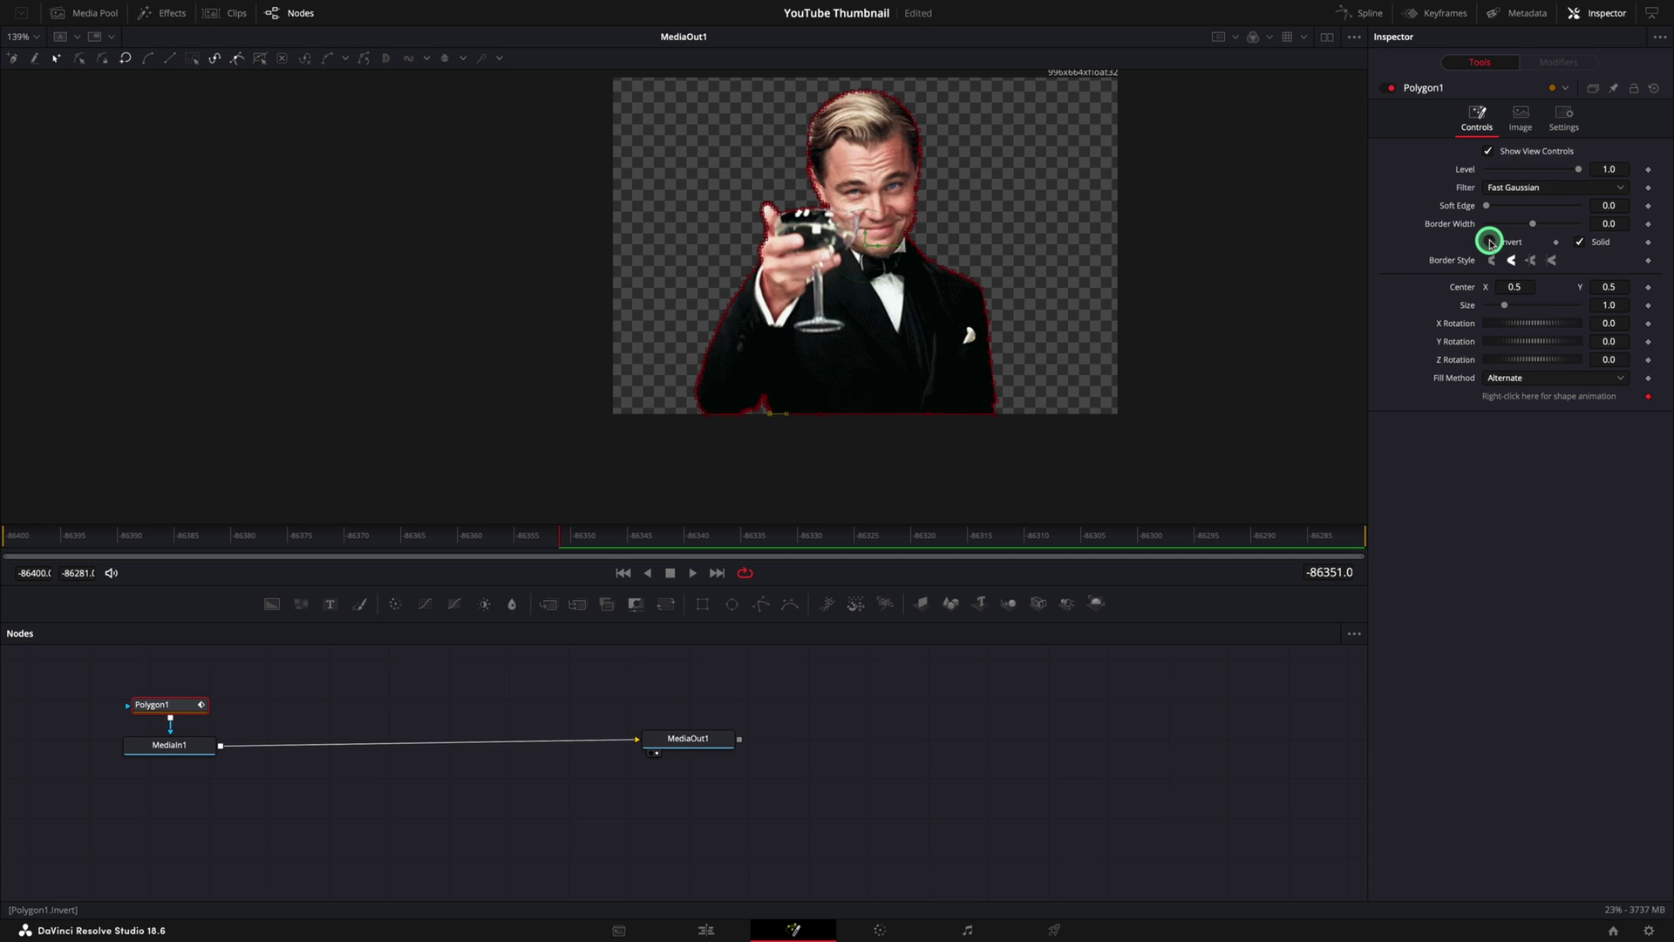
Add a Transform node after MediaIn1, shrinking the character to 0.73 and shifting it left and down.
click(192, 752)
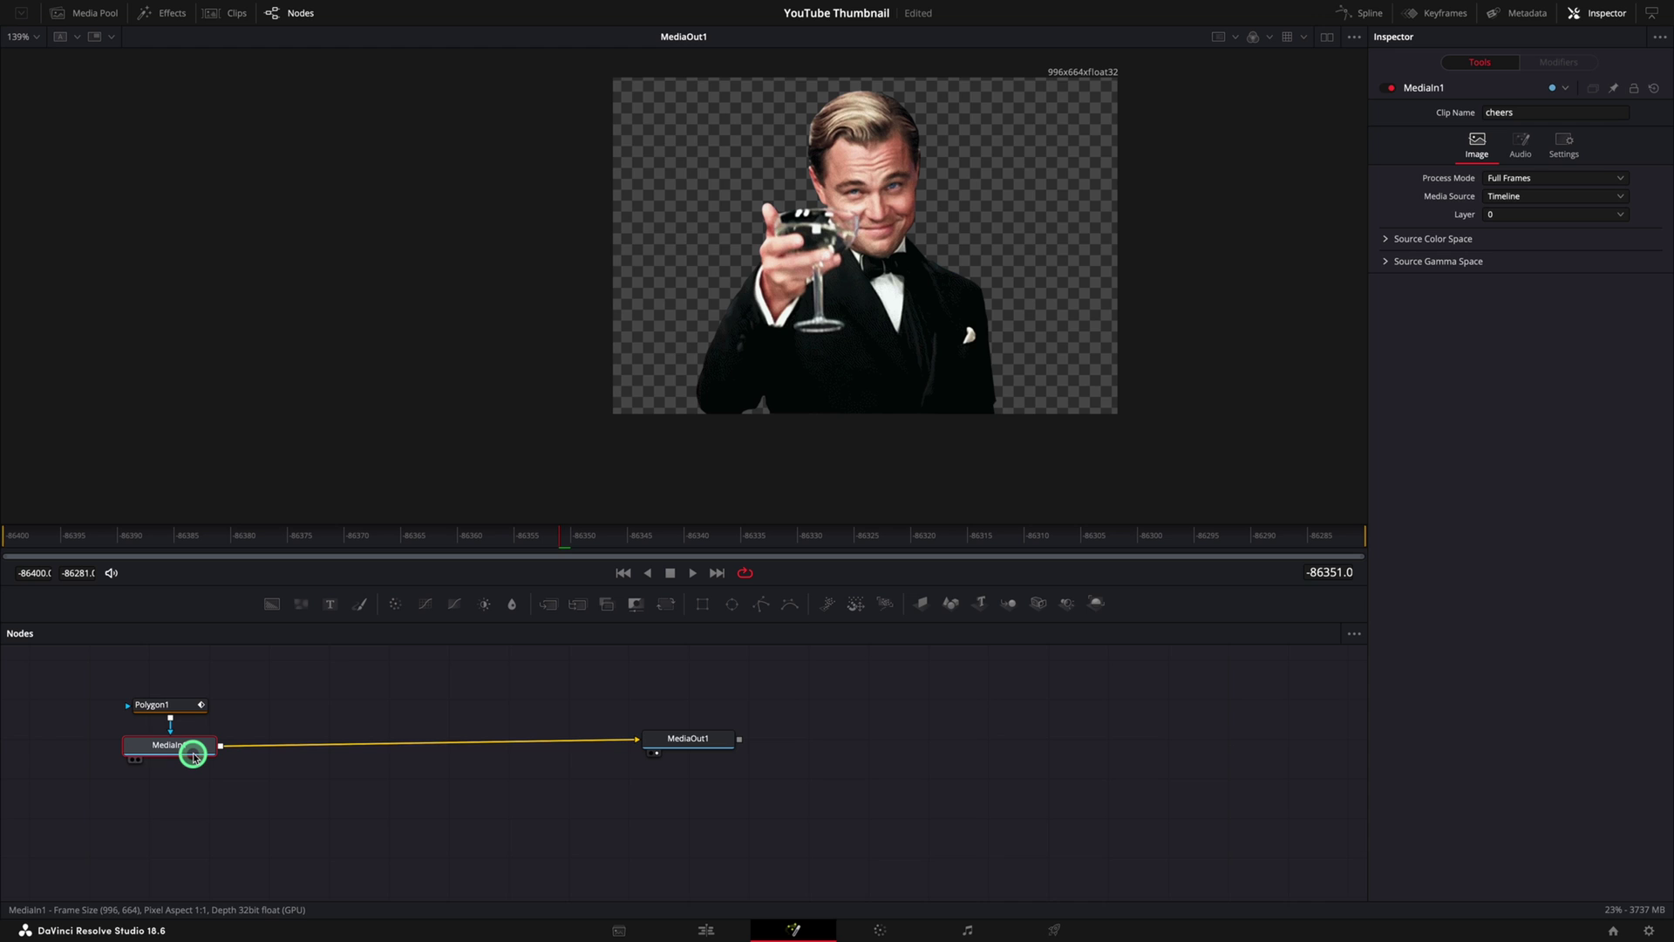
click(665, 602)
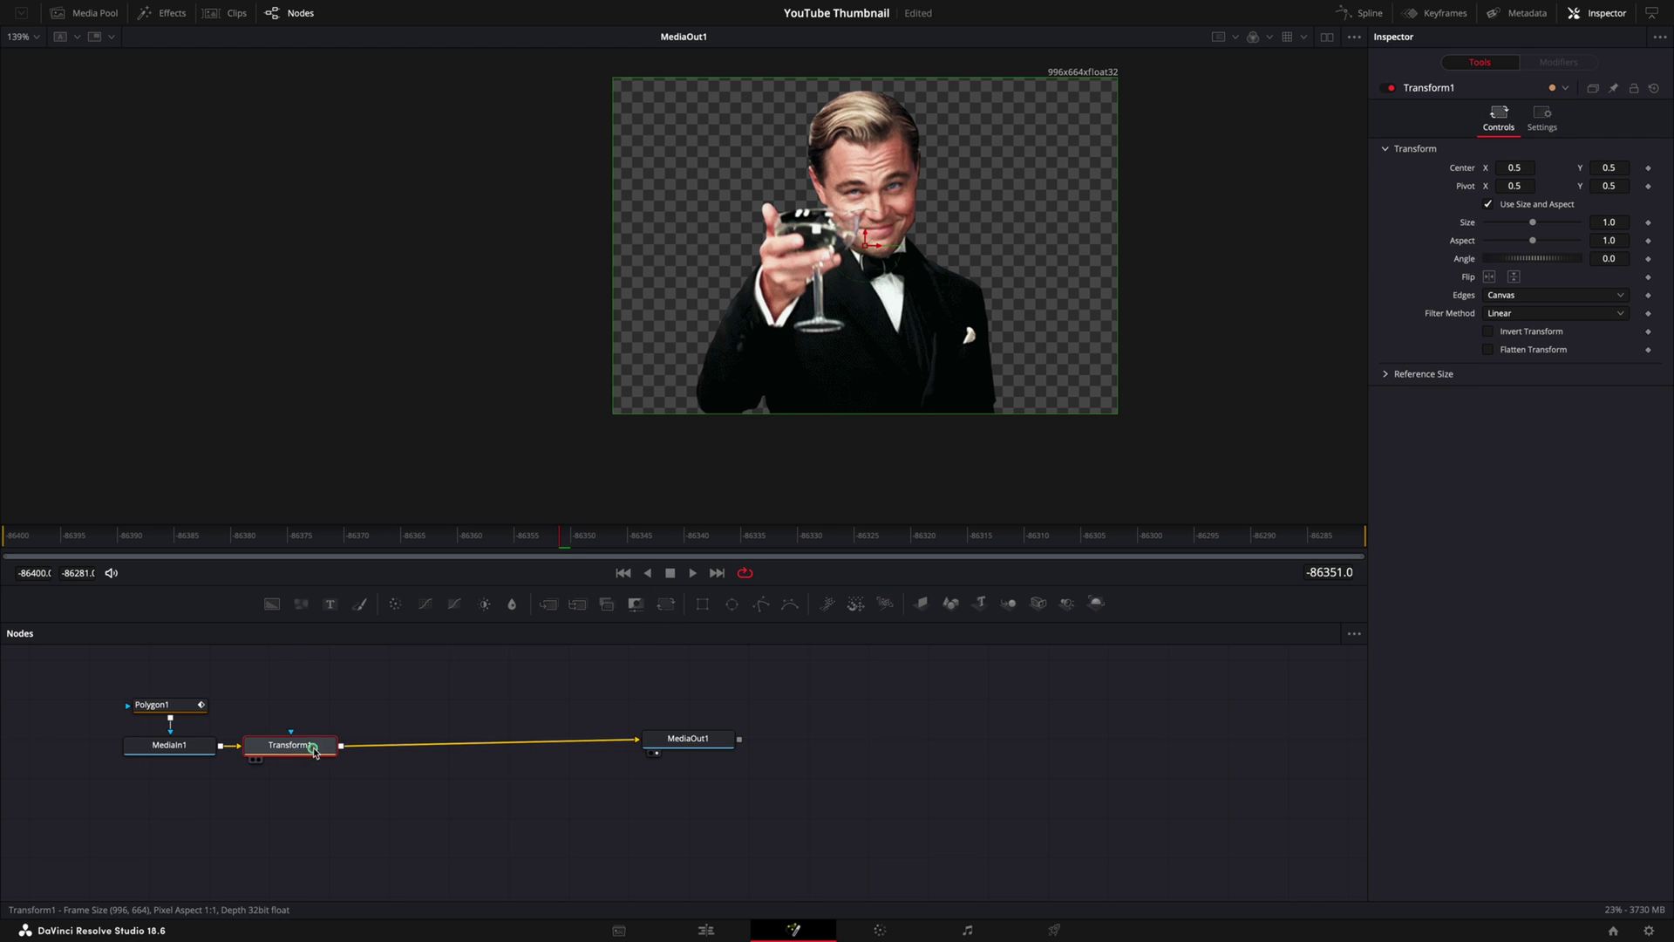
drag(1532, 224, 1522, 228)
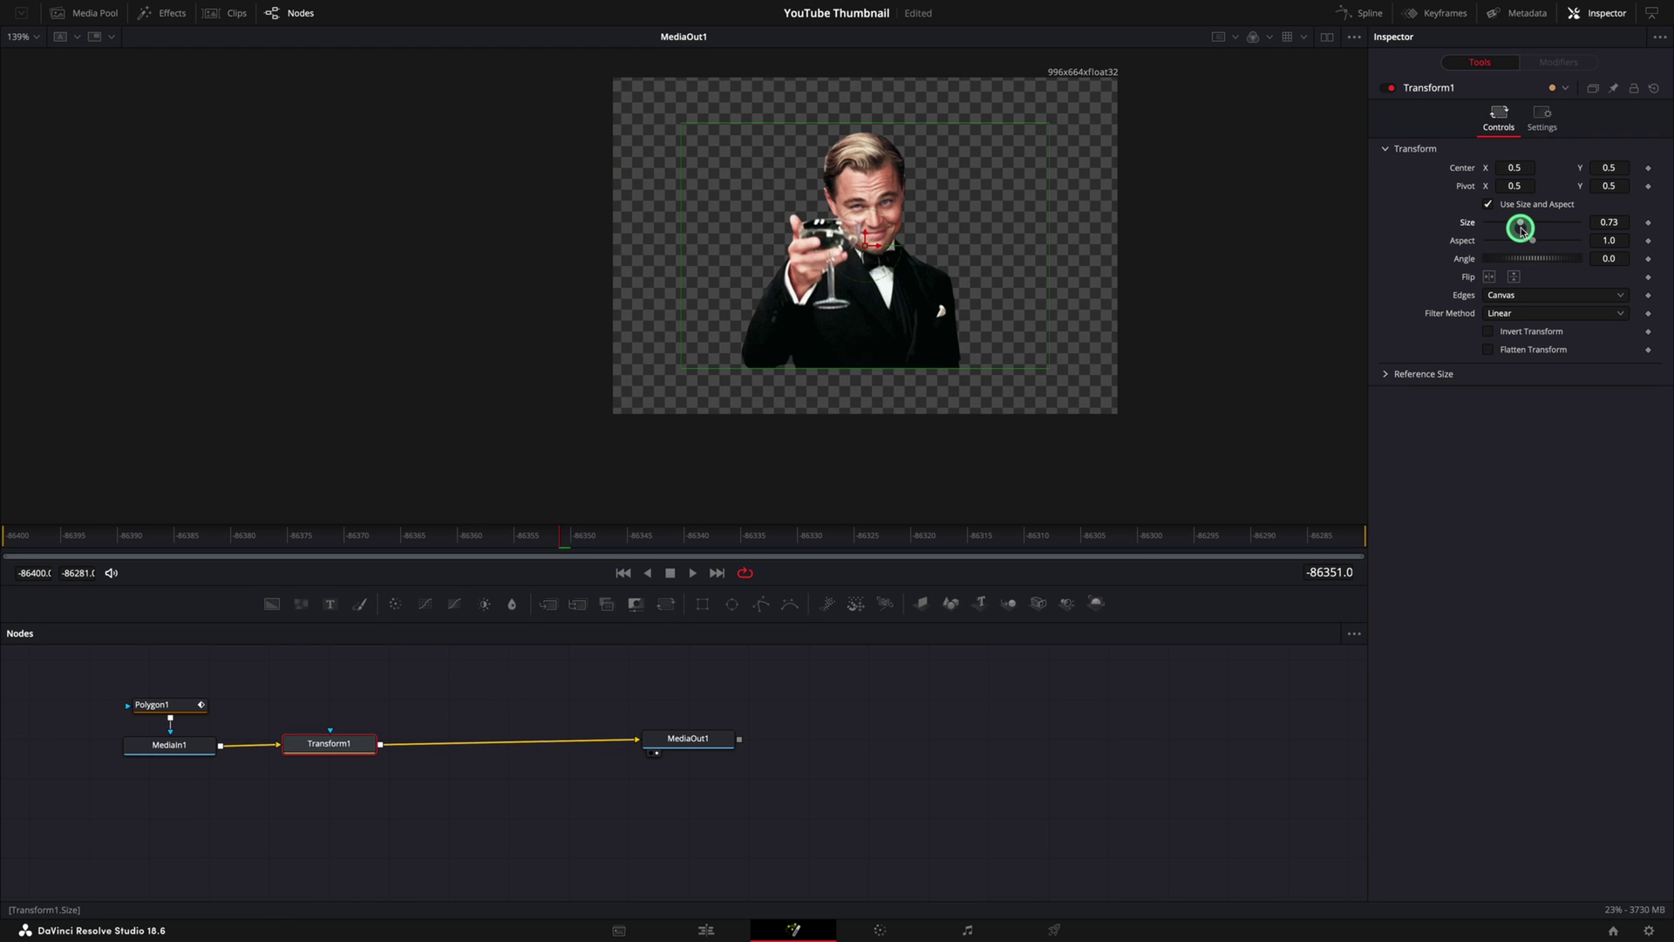
drag(1521, 164, 1521, 174)
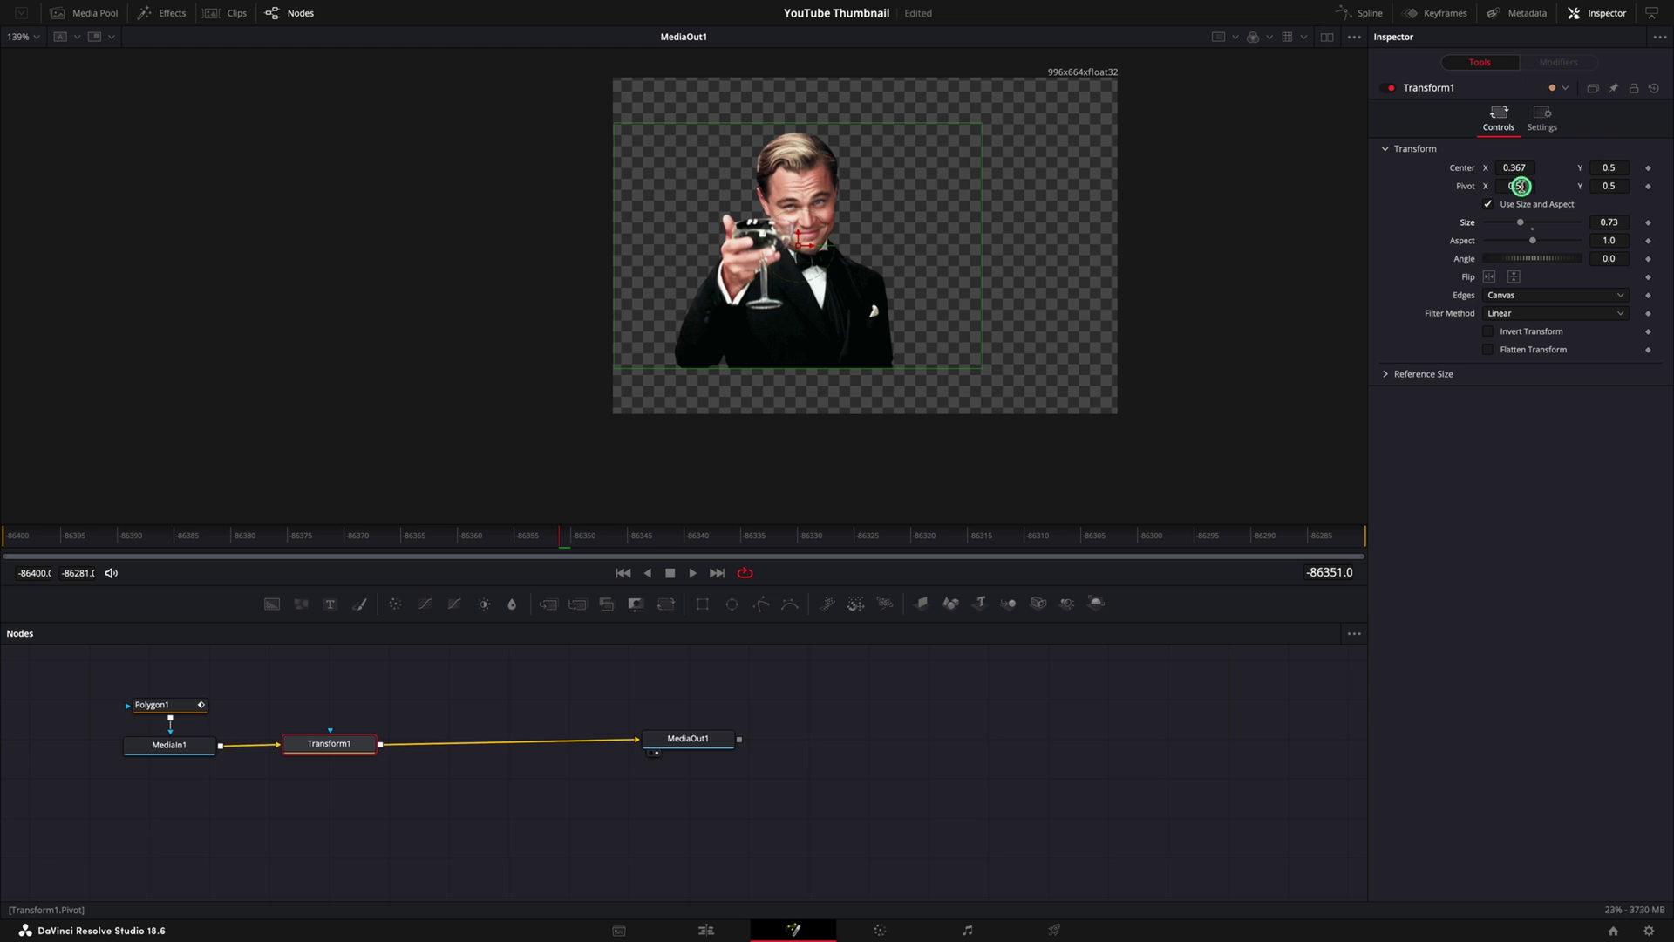
drag(1622, 163, 1529, 175)
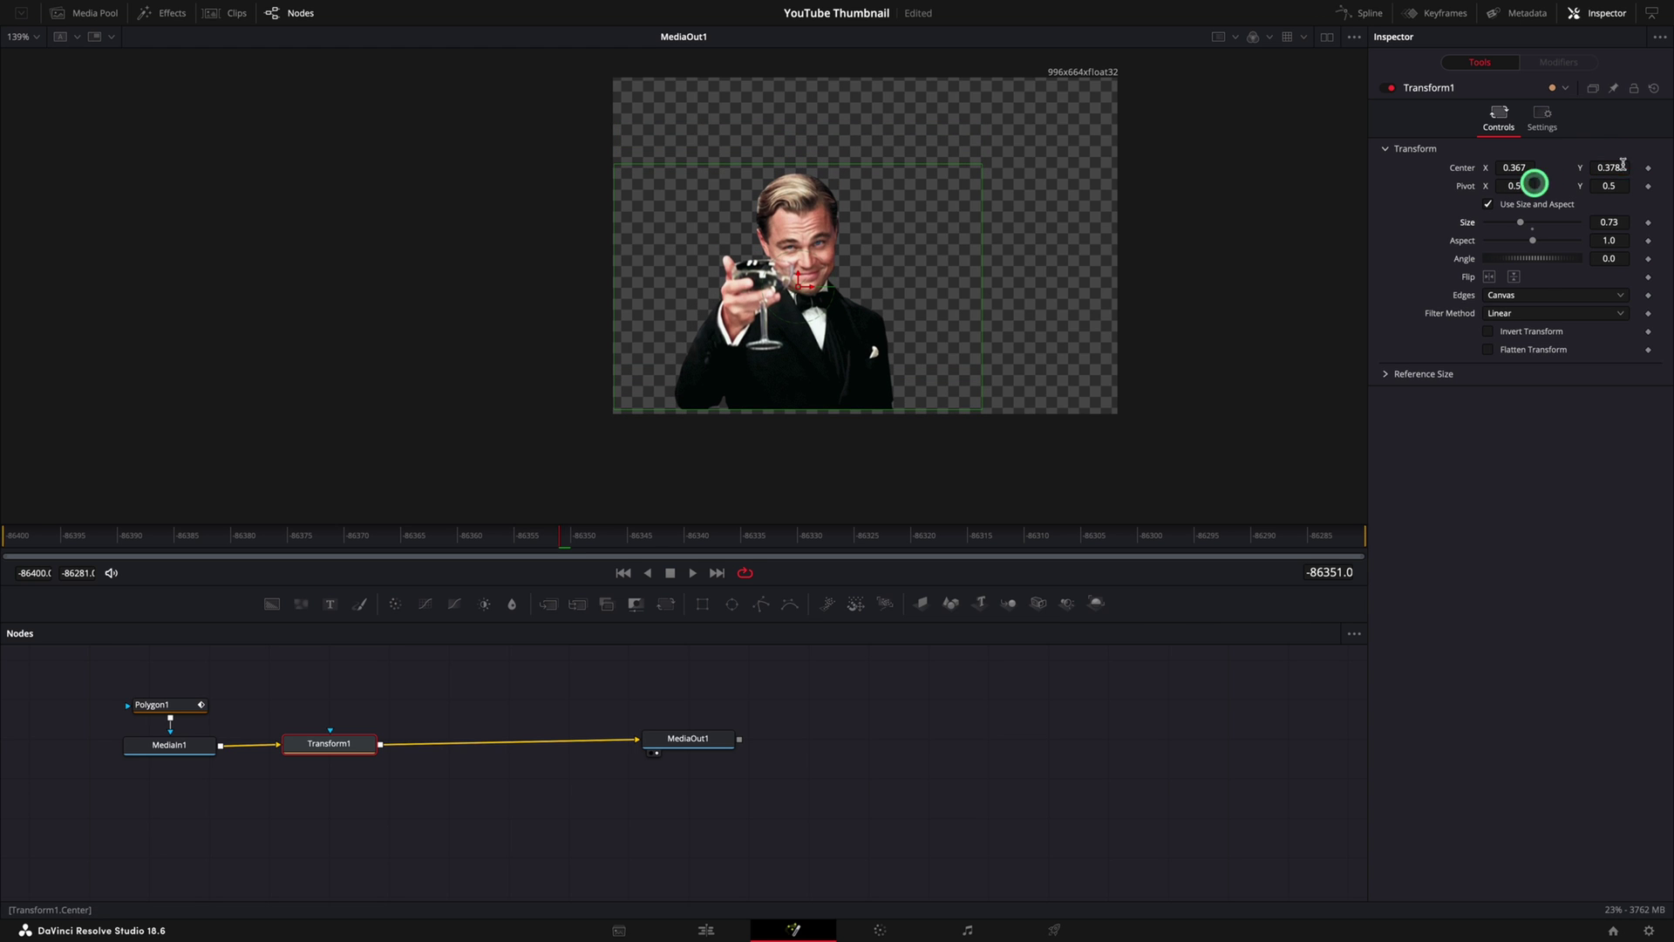
click(710, 932)
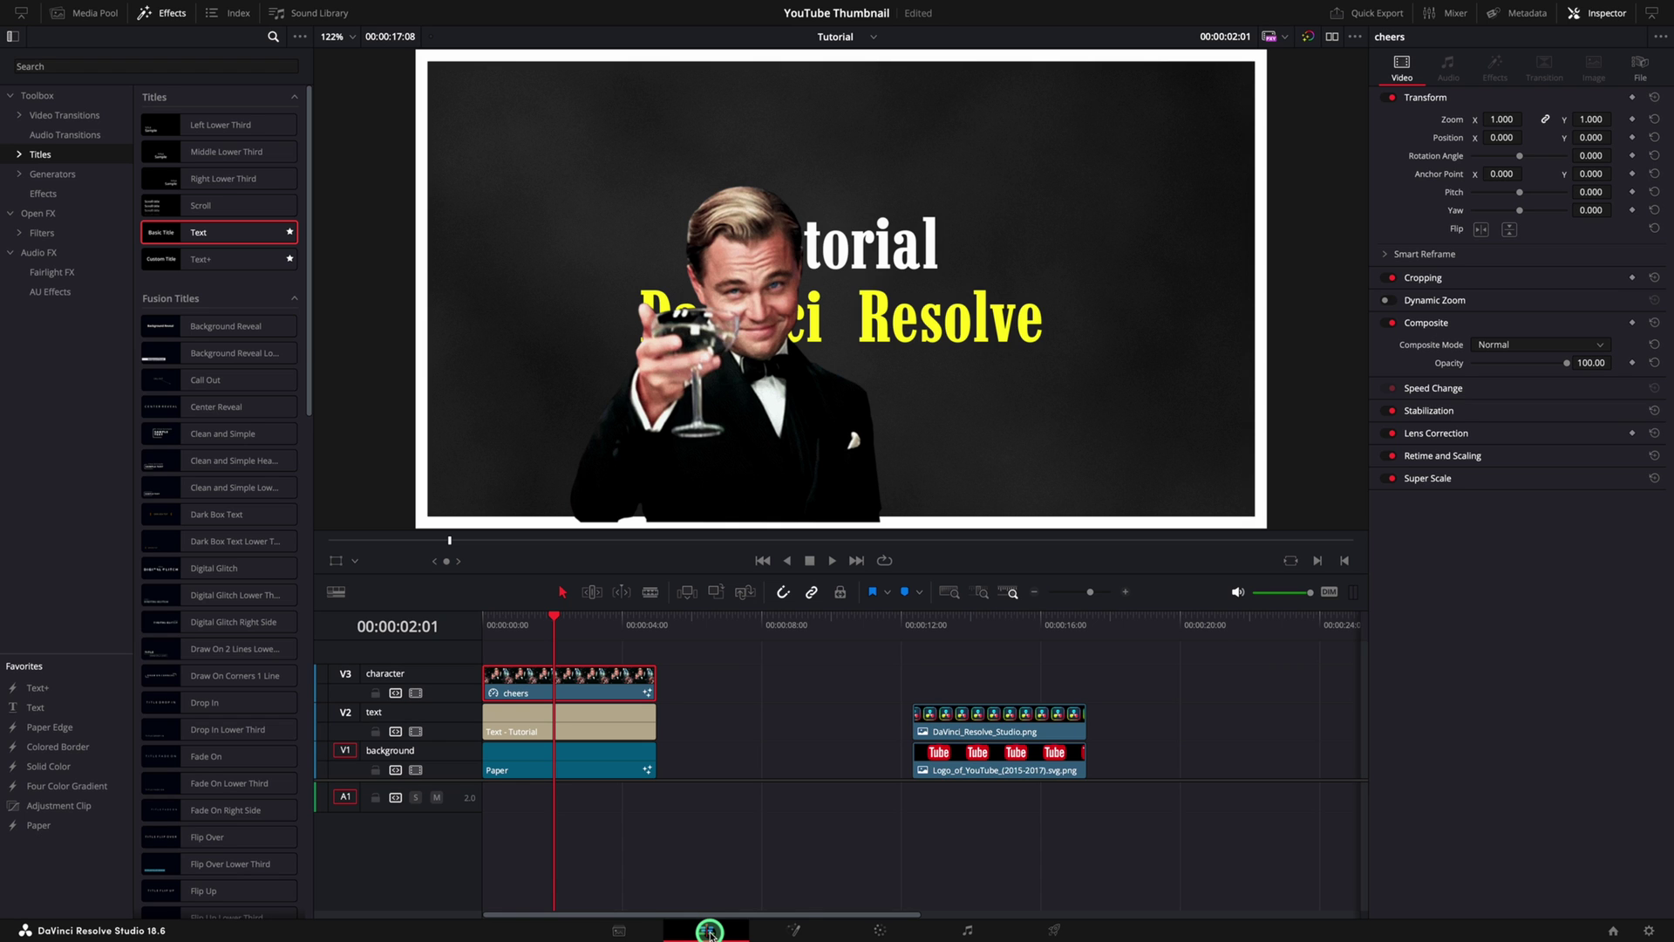
Refine the Transform to Size 0.91 with Center X 0.311 and Y 0.465.
click(798, 932)
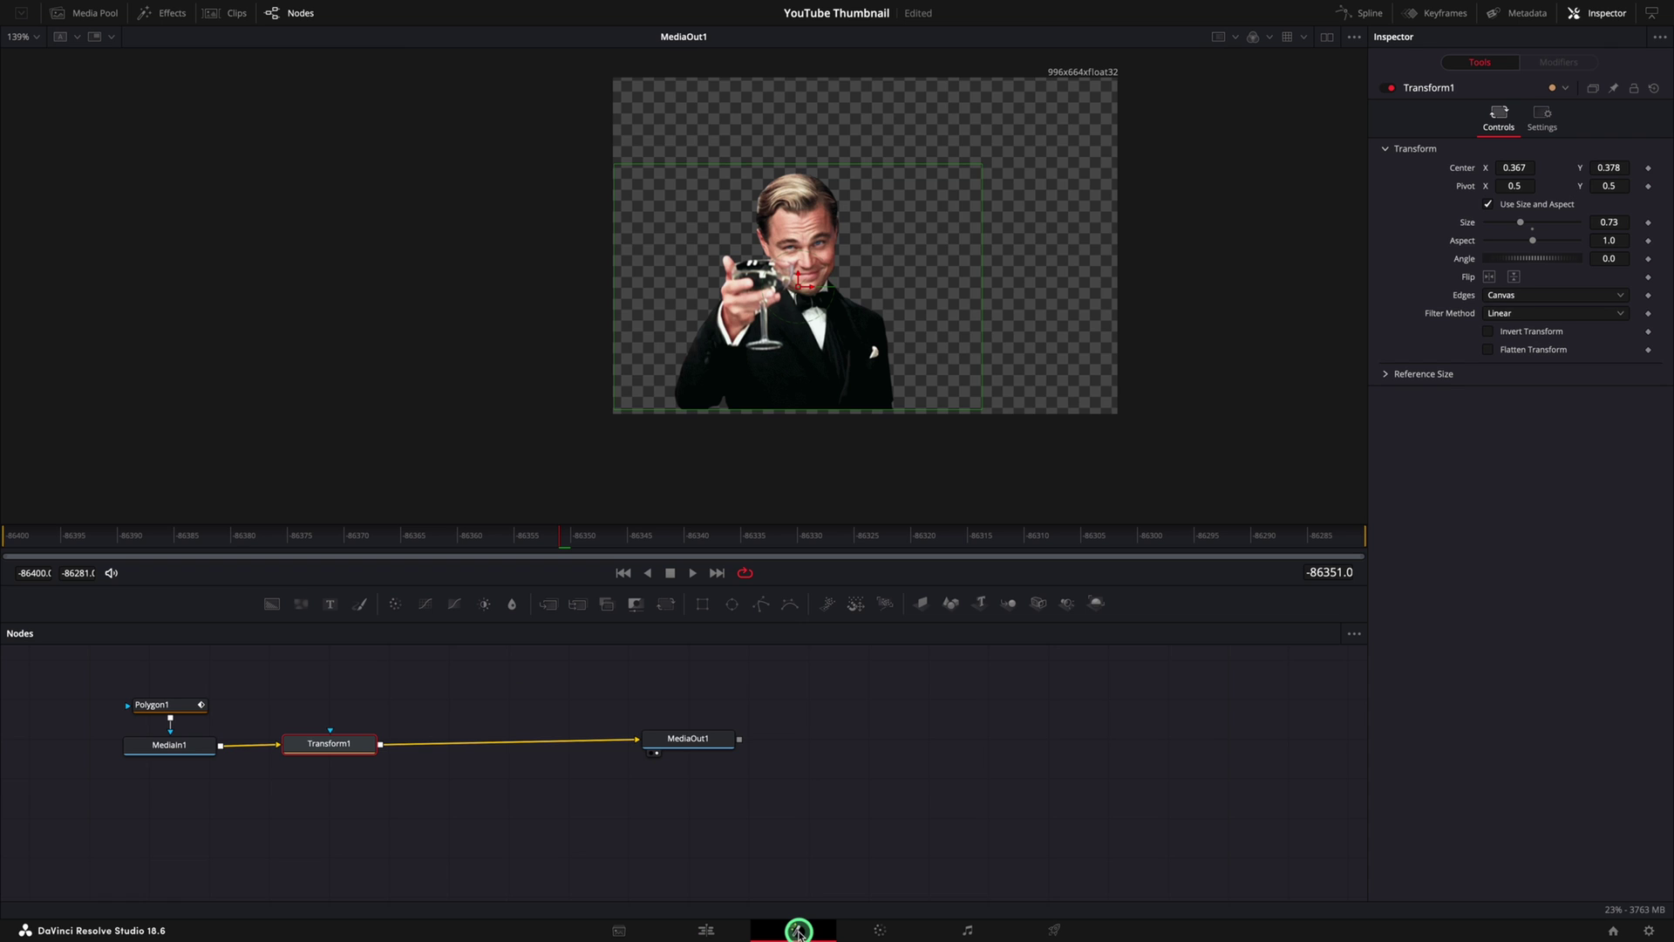
drag(1522, 222, 1533, 222)
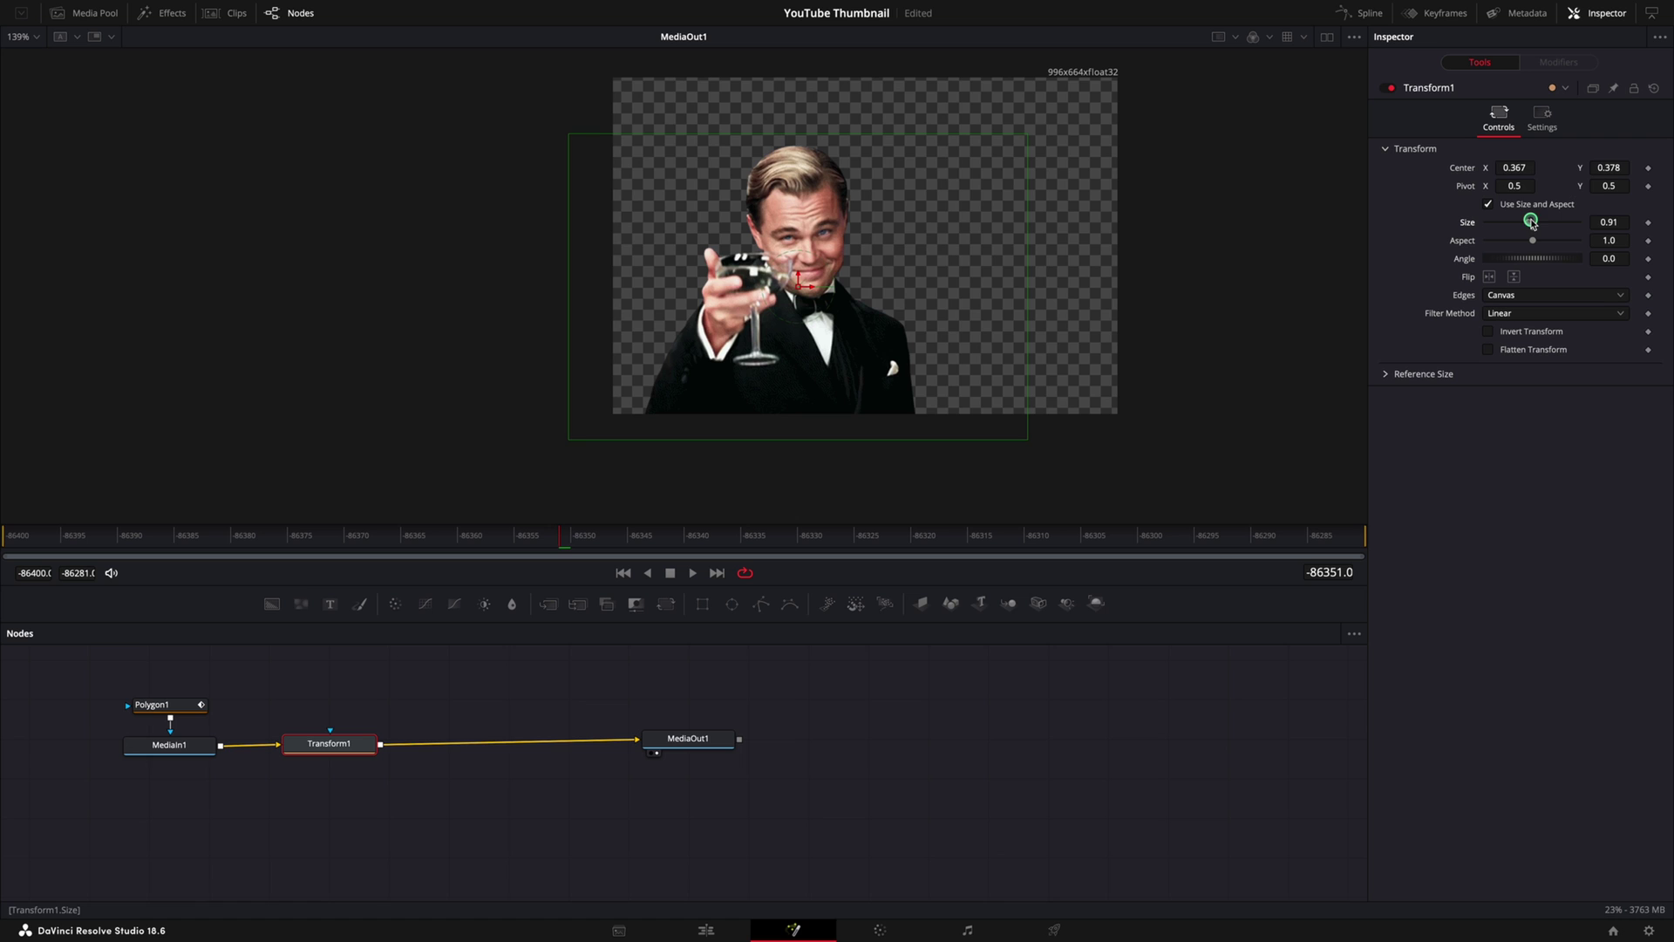
drag(835, 209, 837, 171)
drag(1517, 168, 1478, 171)
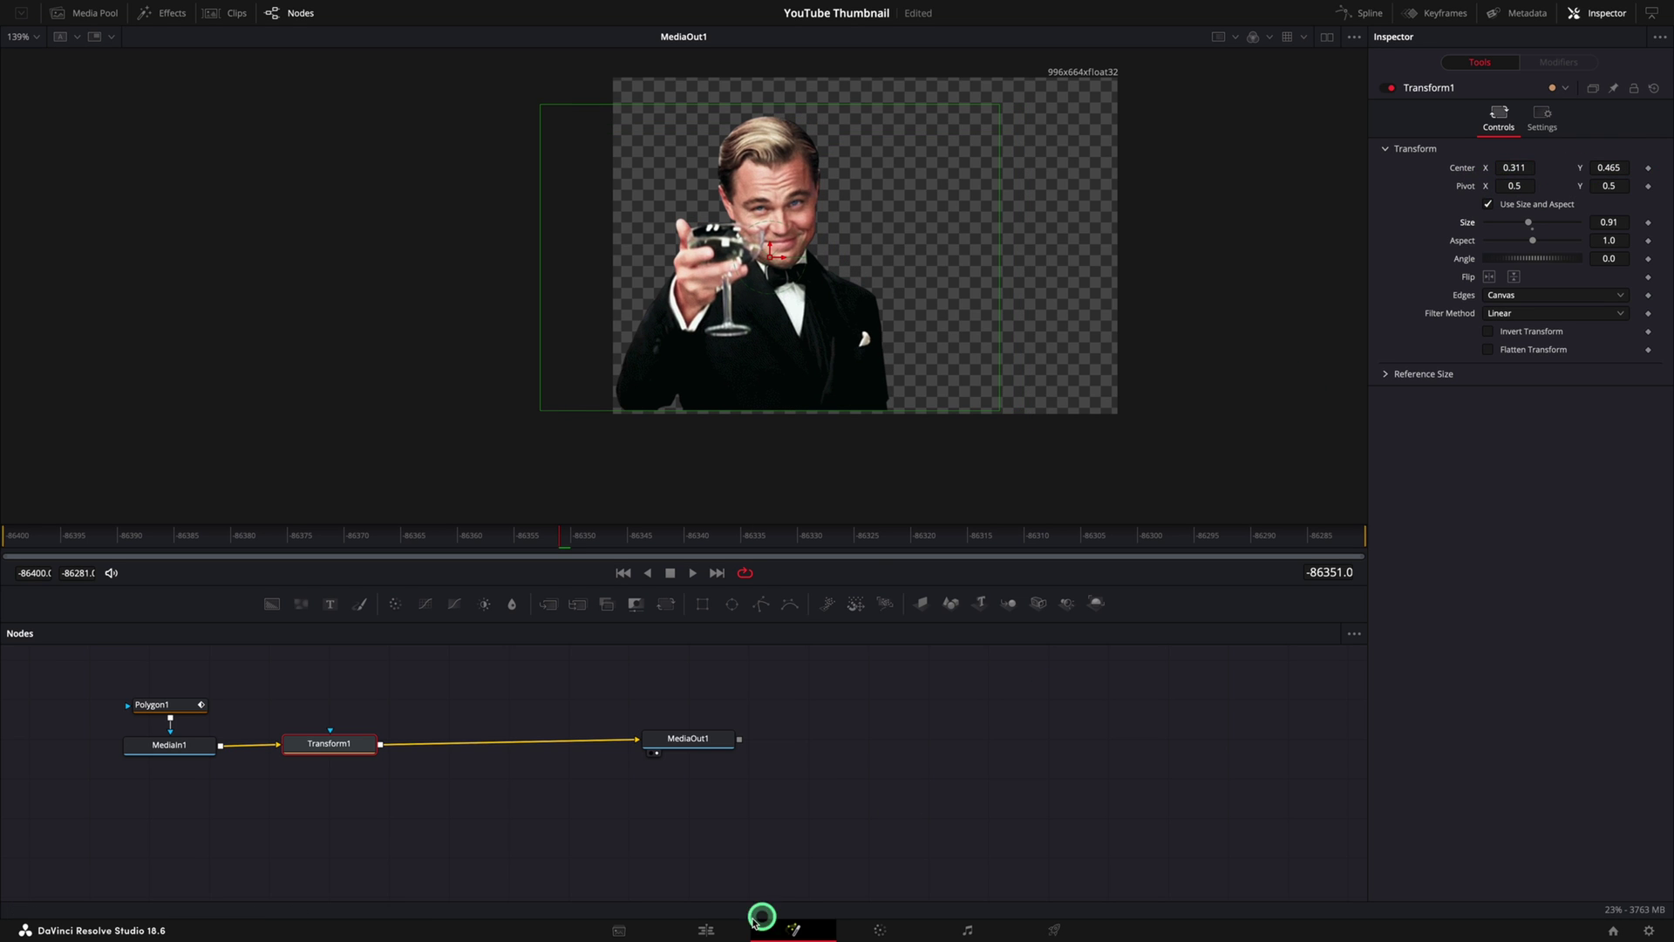
click(702, 930)
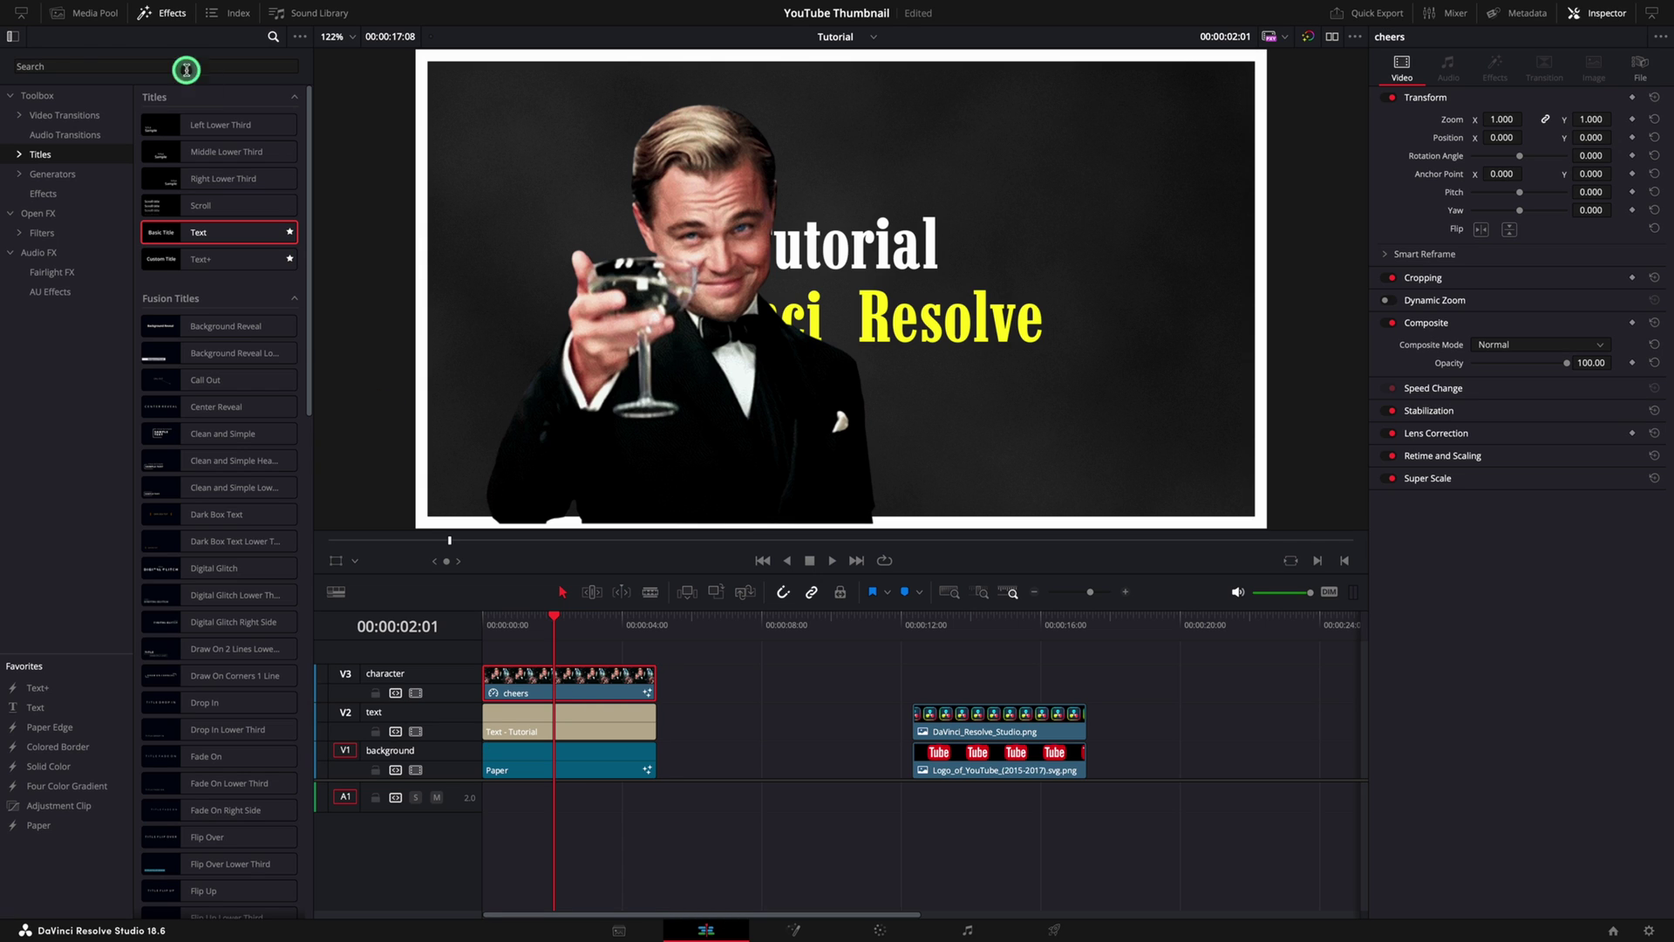
Apply the Paper Edge effect to the cheers clip.
click(96, 68)
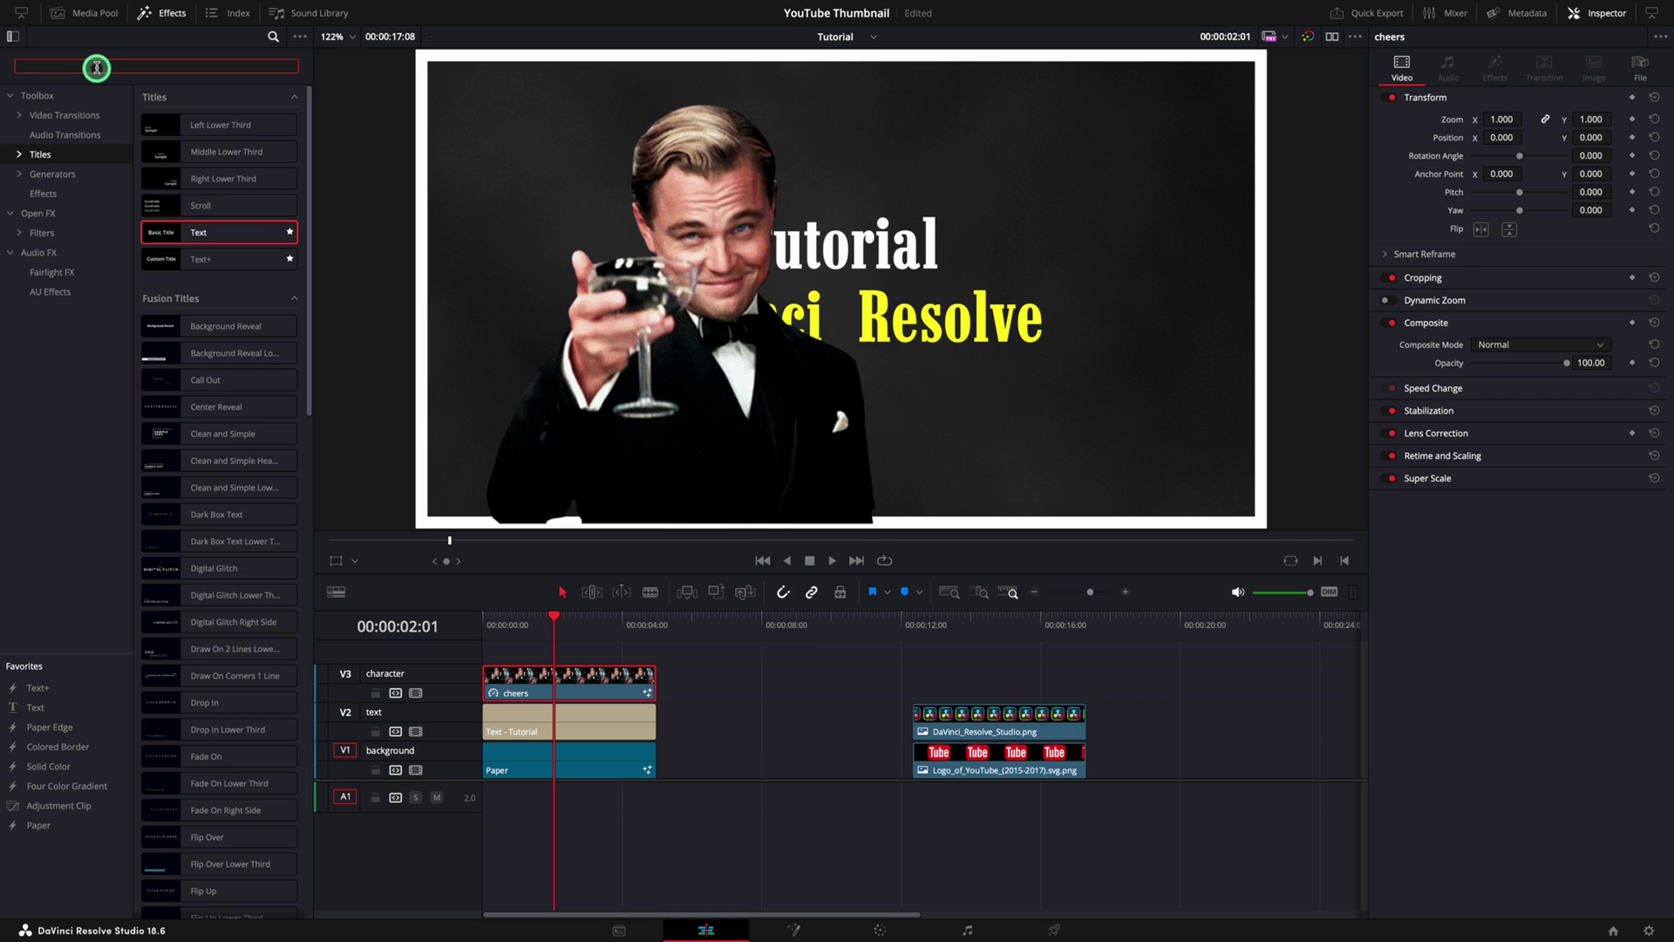
text(paper)
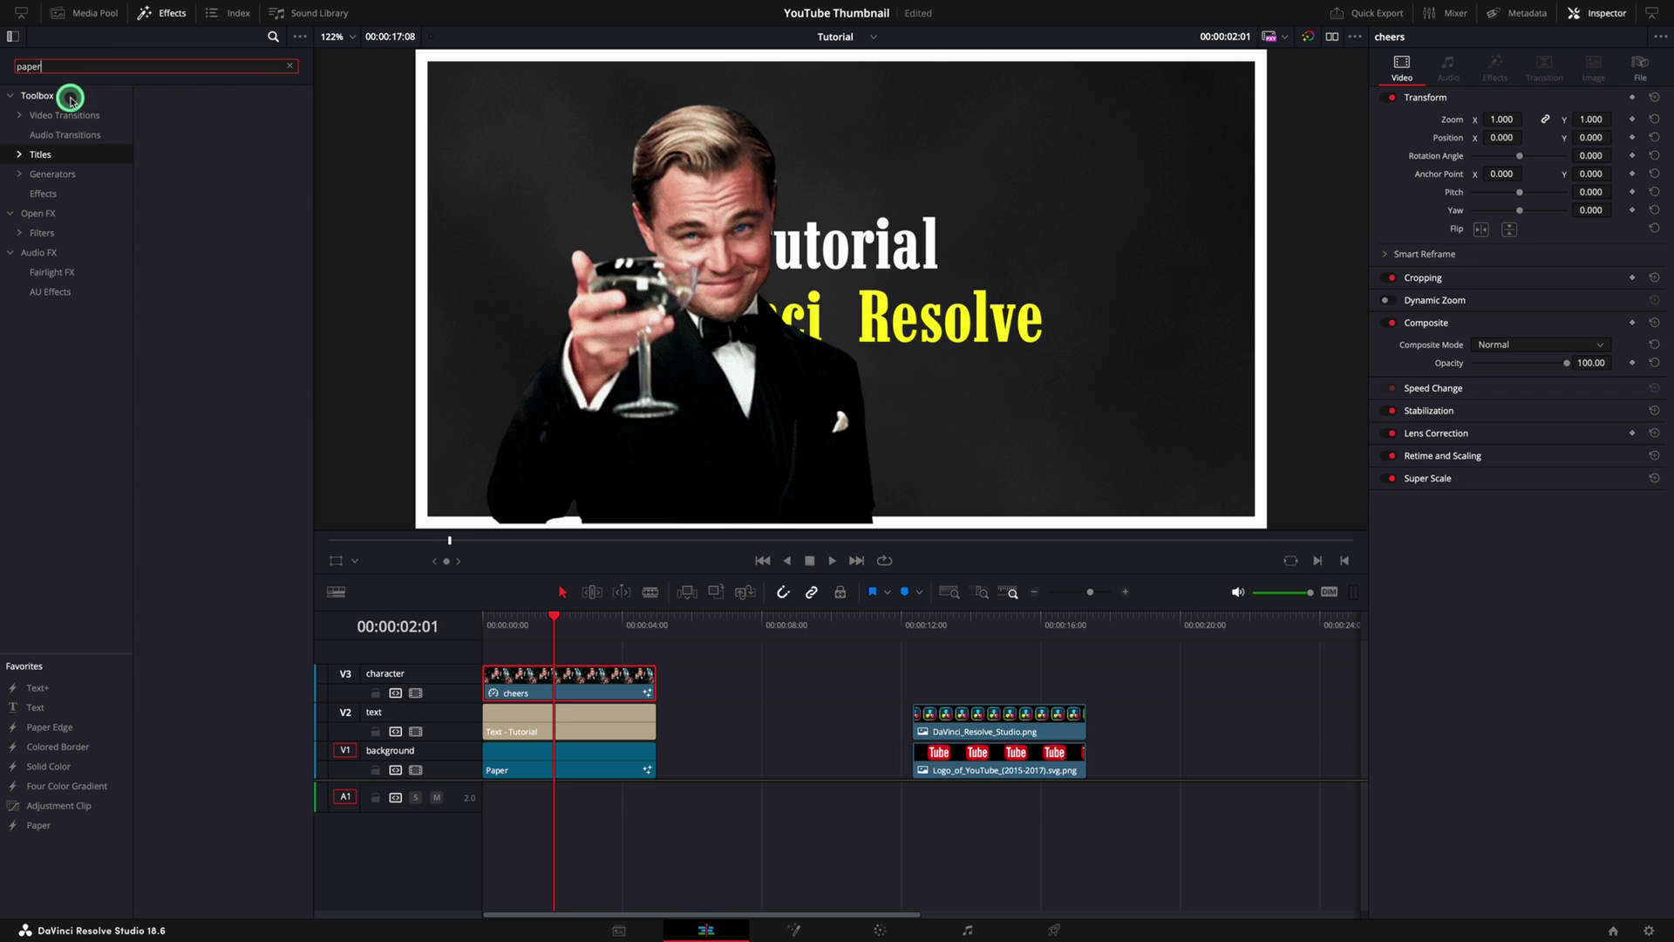
click(70, 97)
click(162, 191)
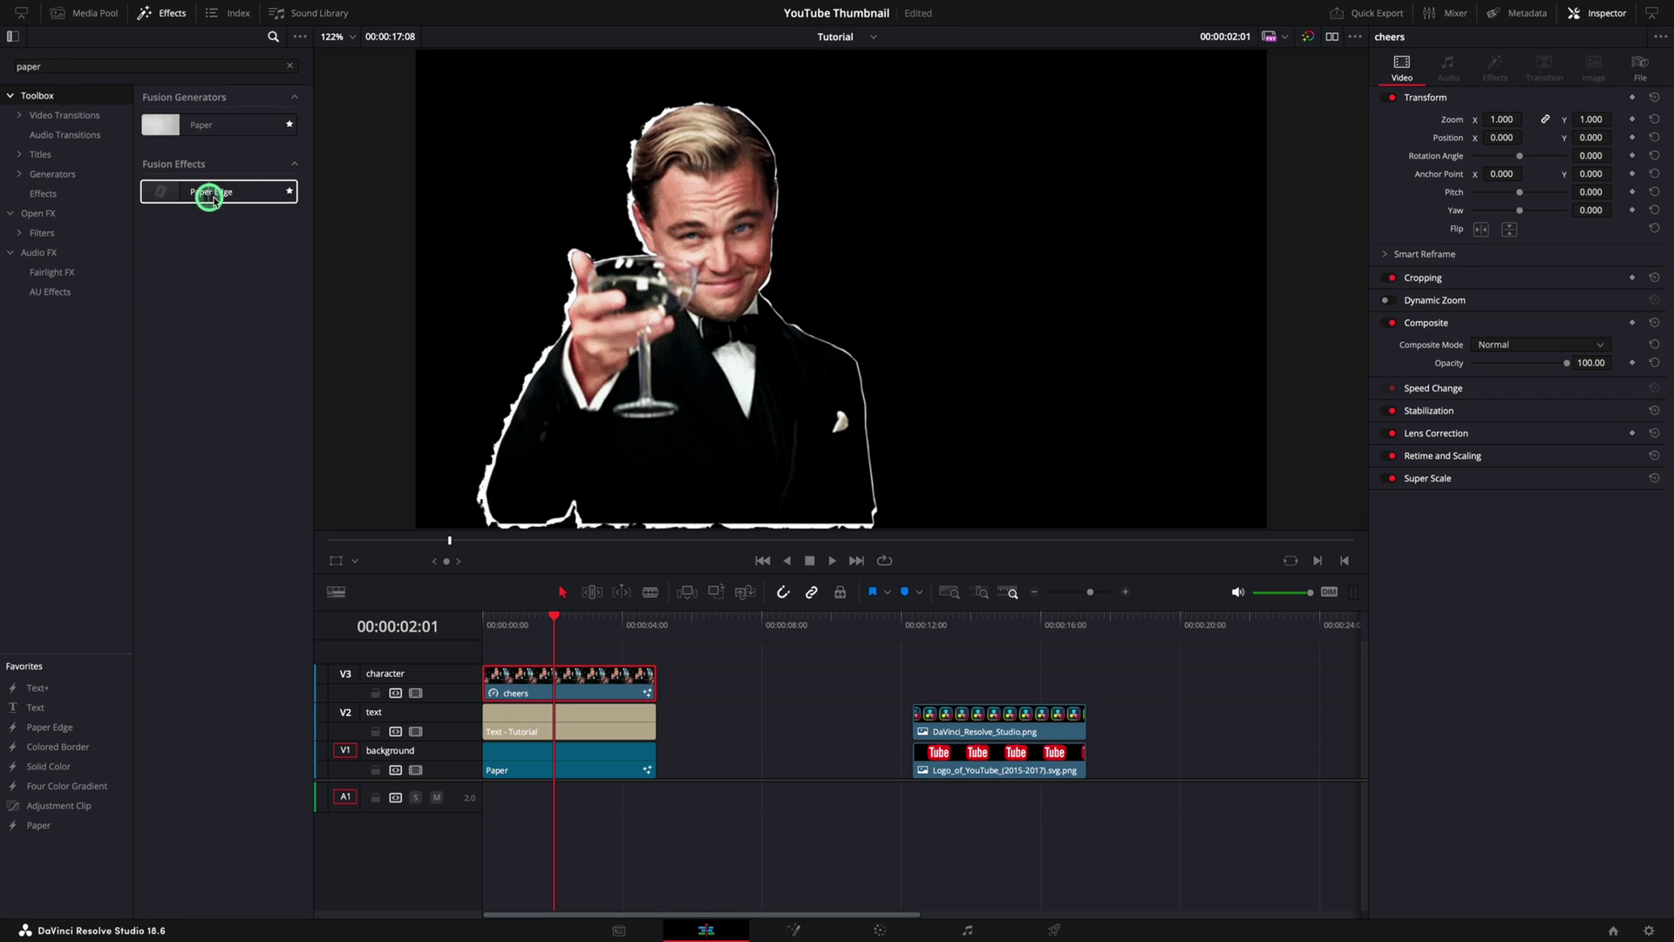
drag(189, 195, 539, 693)
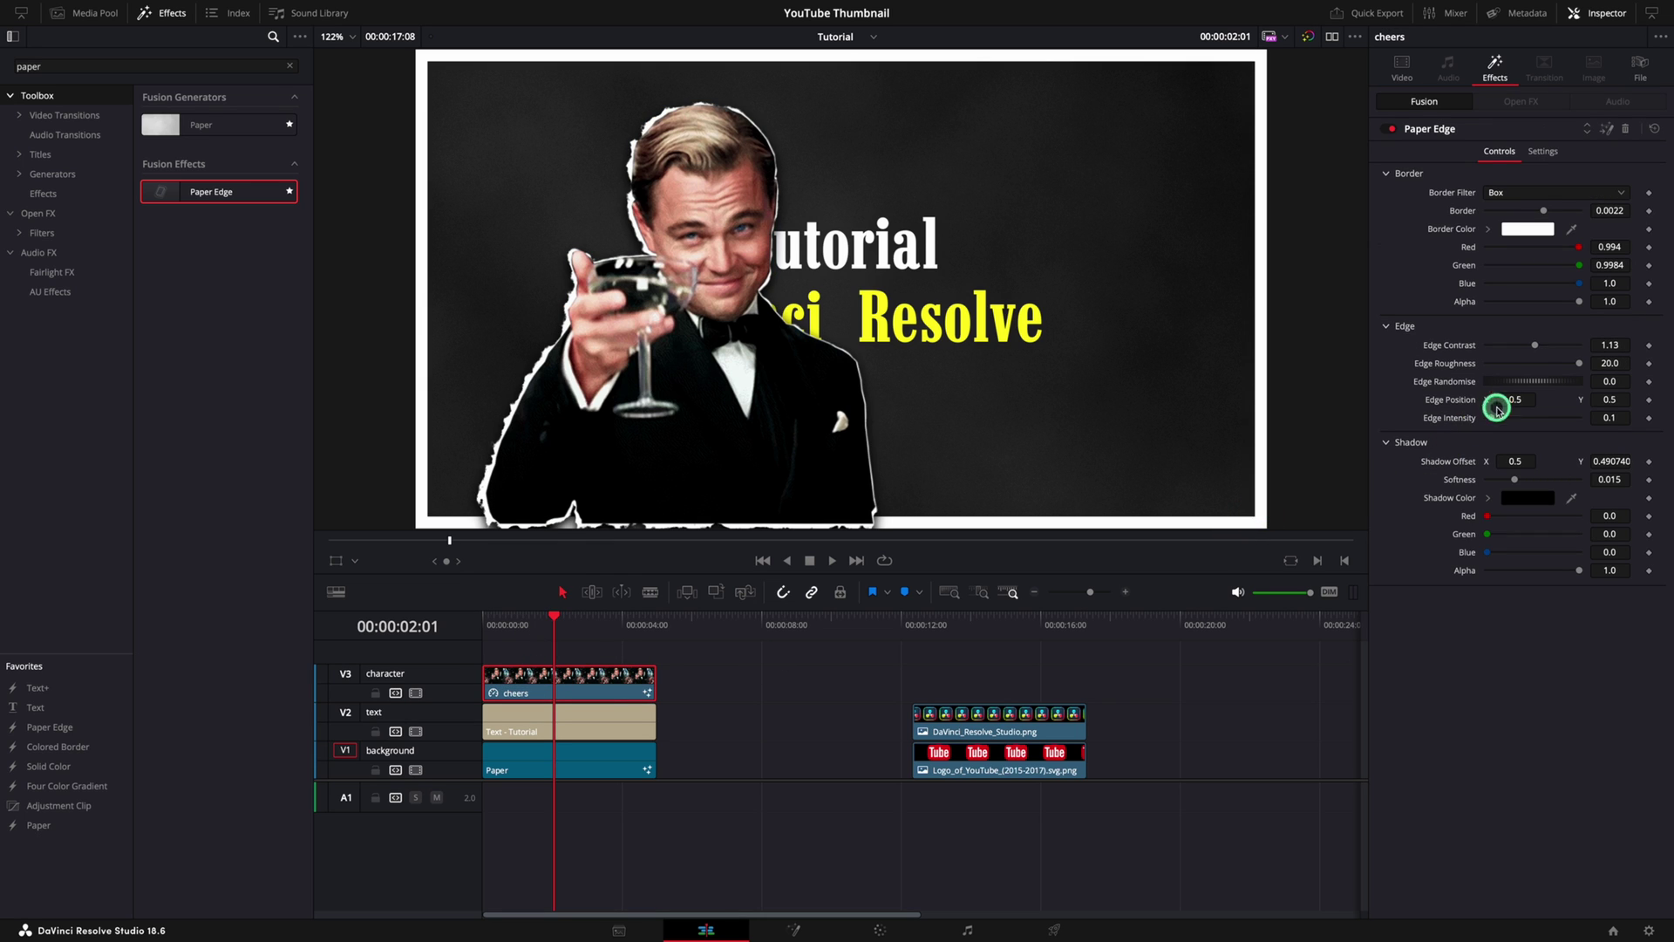
Set Paper Edge contrast and intensity to 0, Border 0.0056 with Circle filter, Softness 0.
drag(1535, 347, 1455, 349)
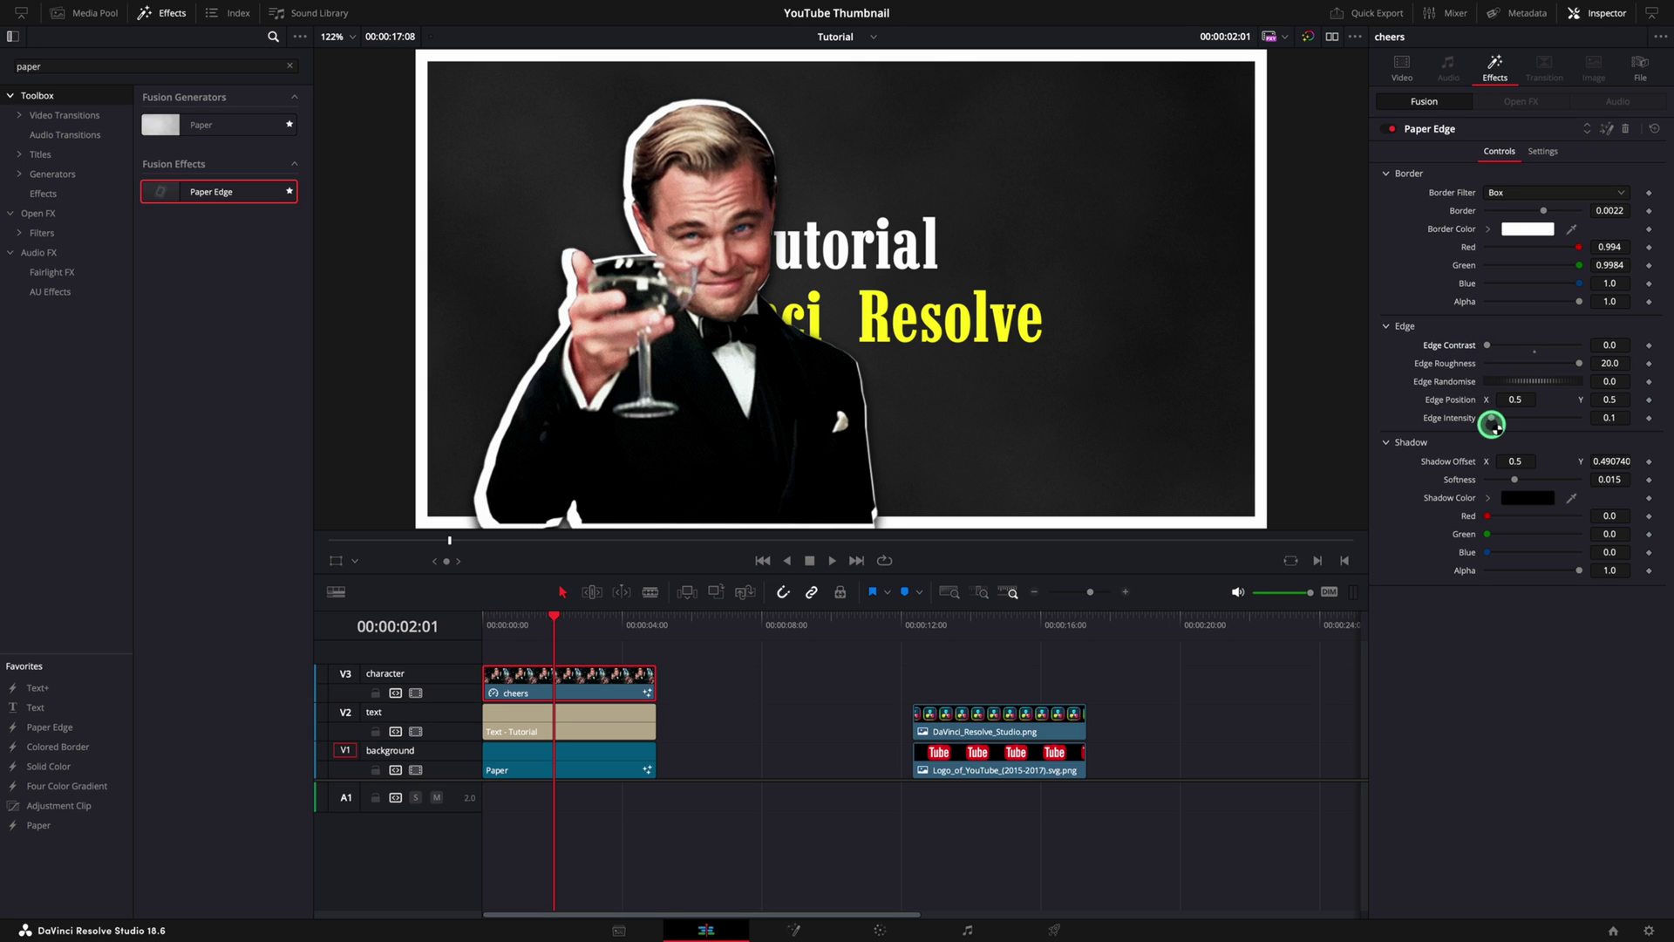
drag(1491, 418, 1475, 419)
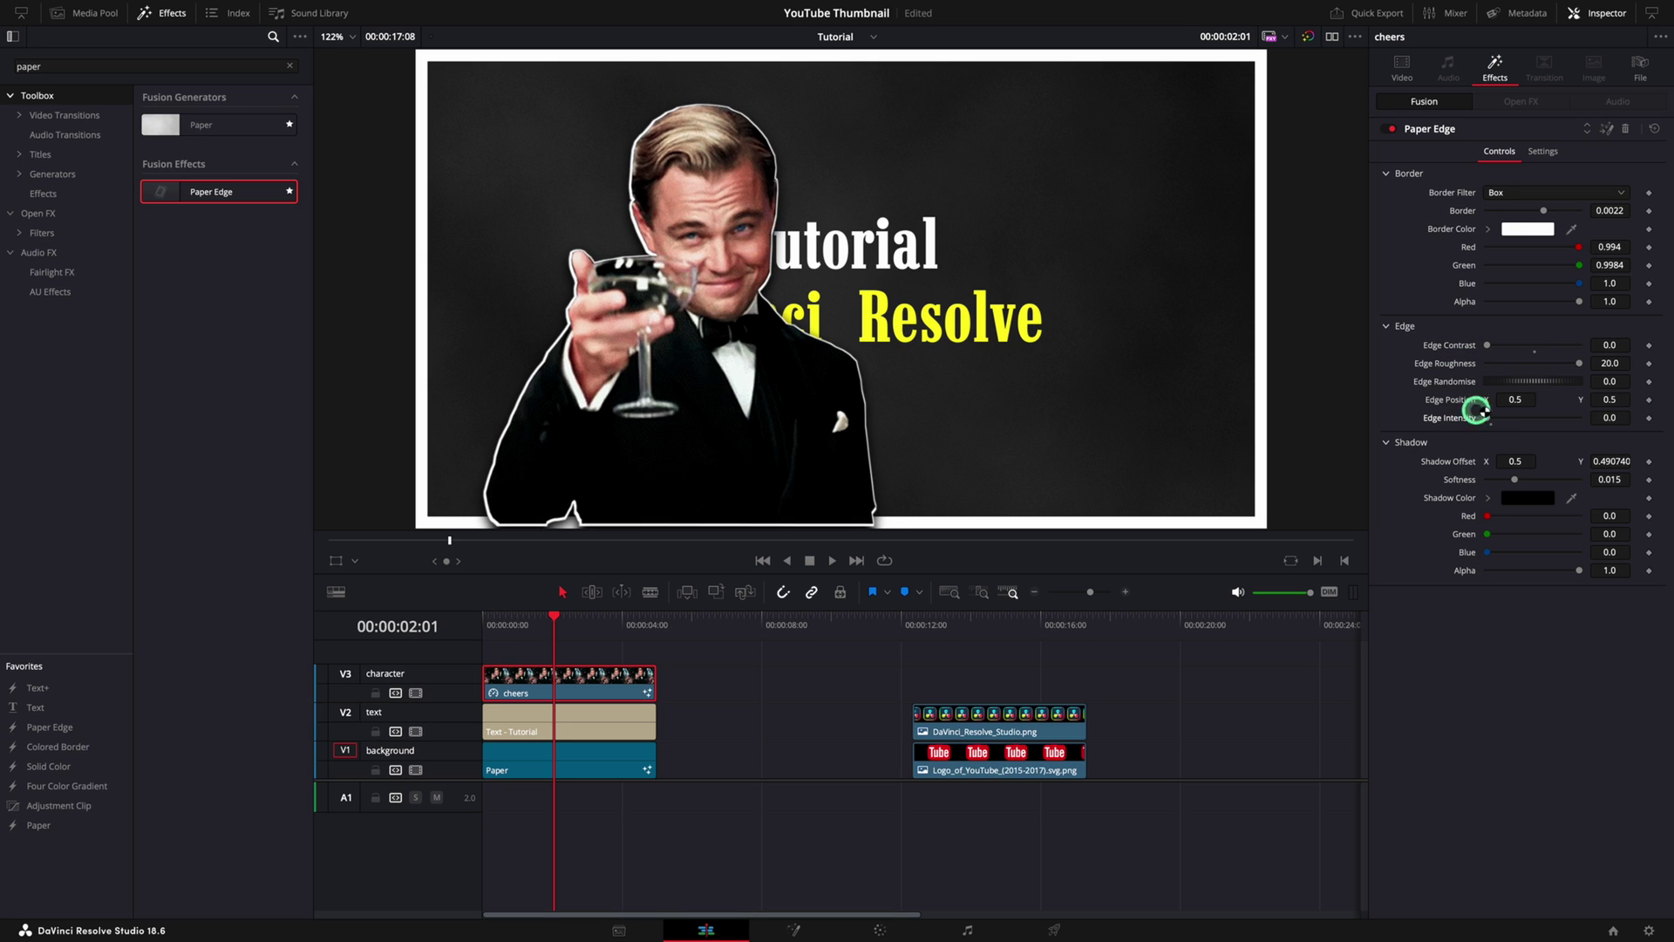
drag(1544, 213, 1556, 219)
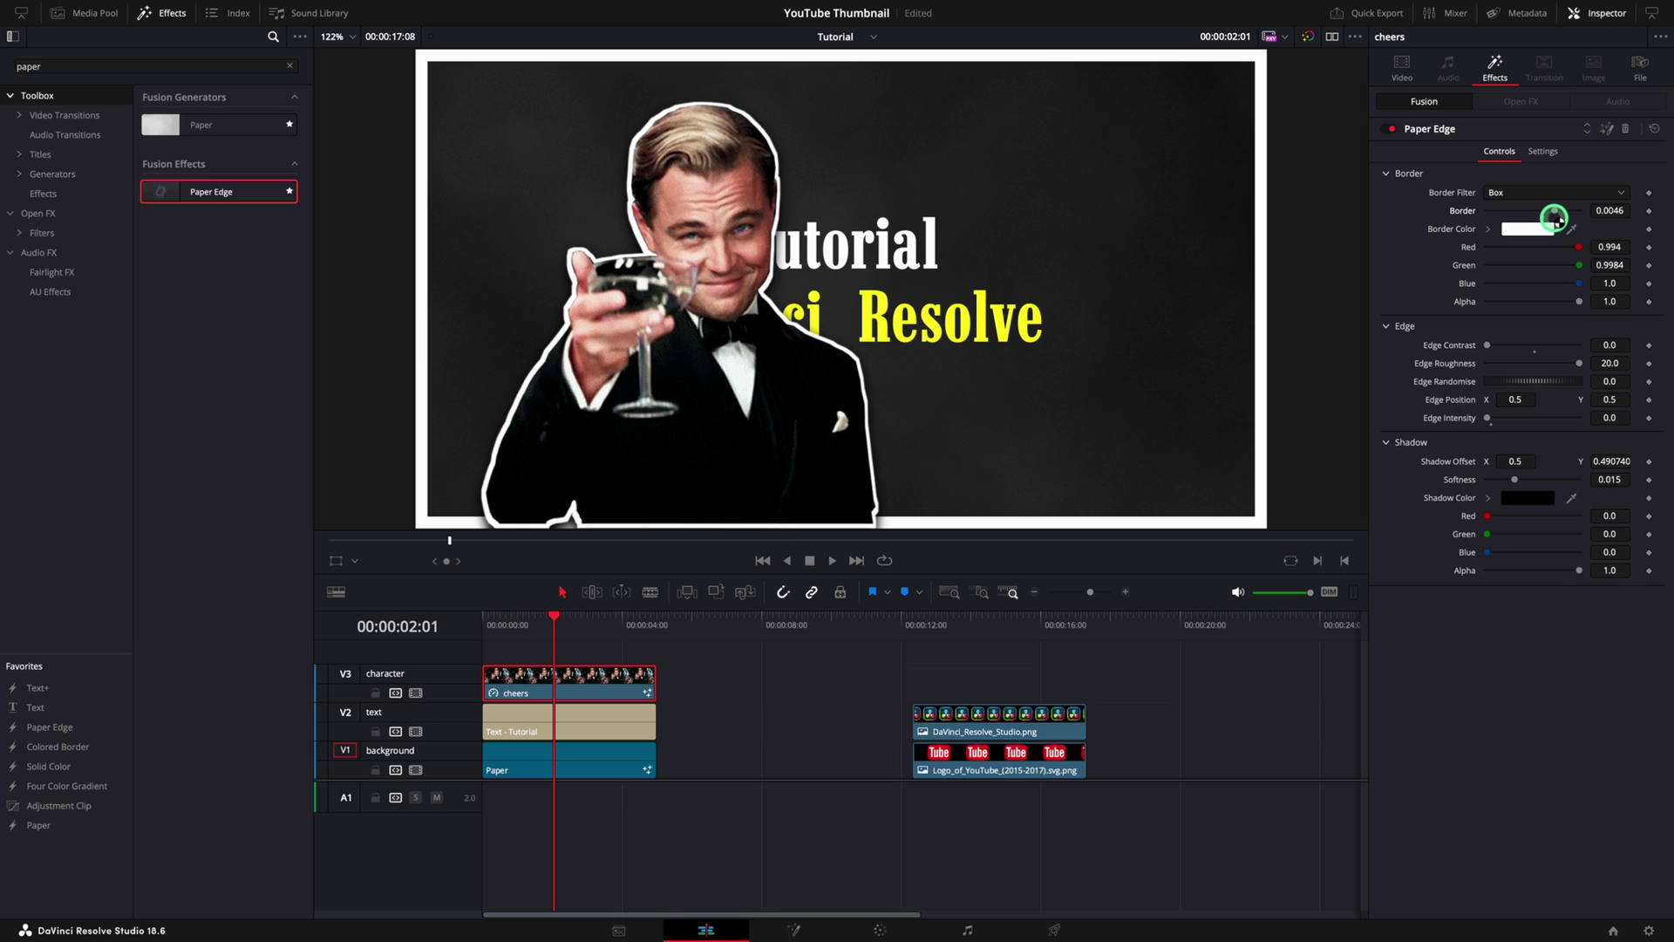
click(1554, 193)
click(1533, 239)
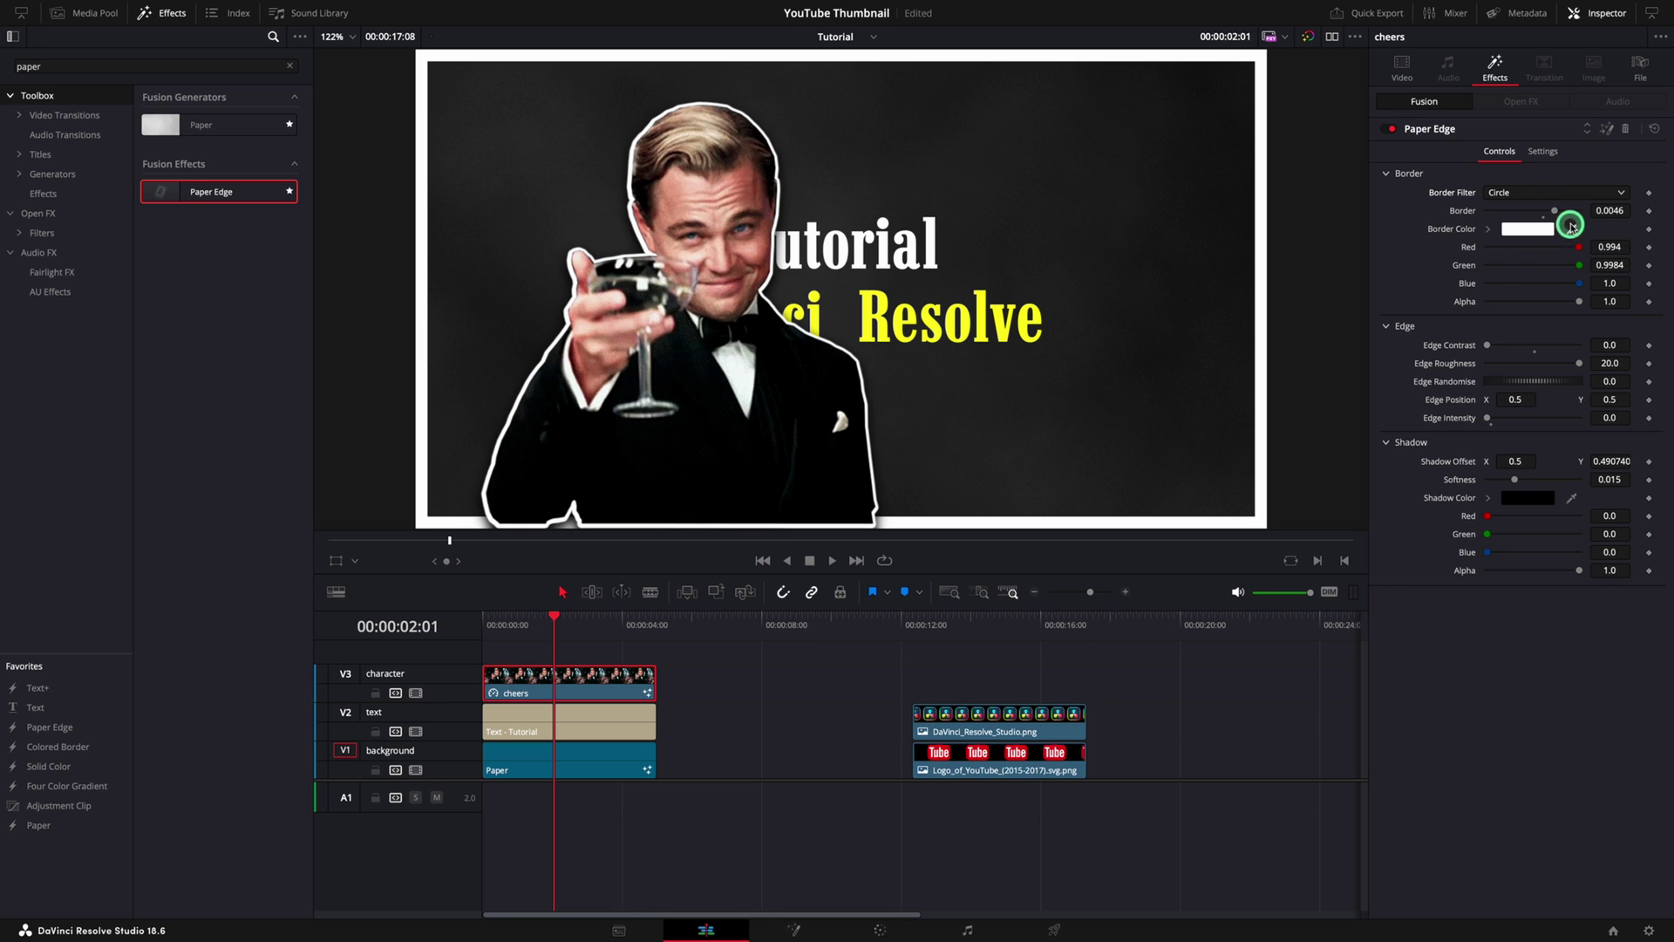
drag(1560, 215, 1563, 216)
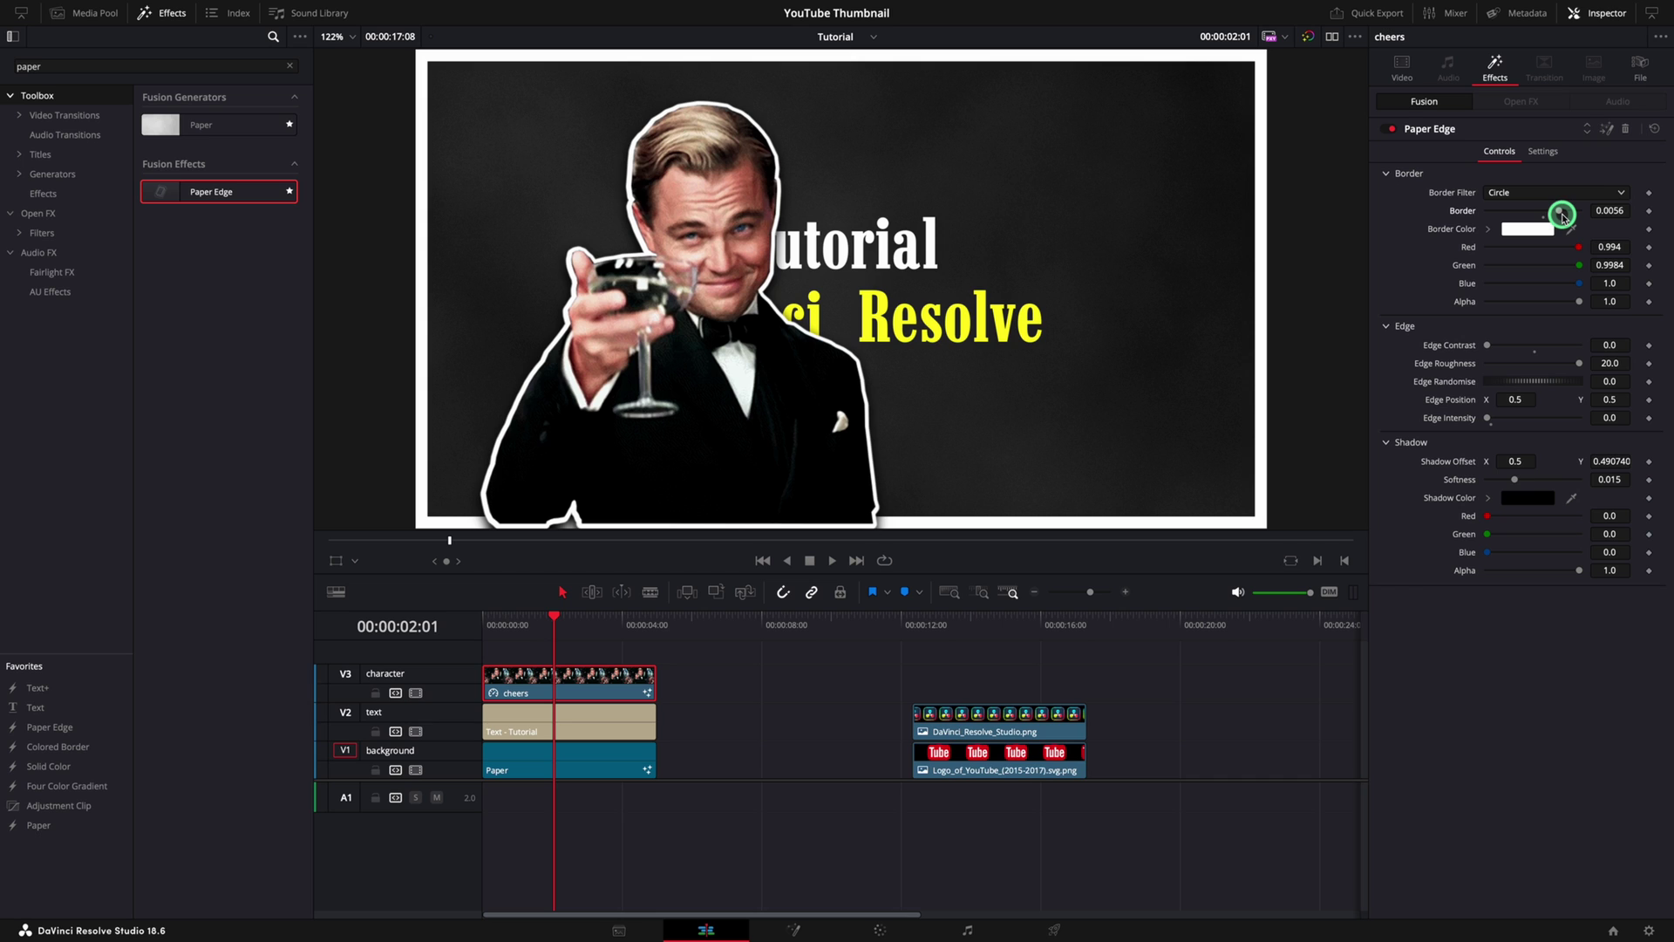
mouse_move(1515, 479)
mouse_down()
mouse_move(1456, 489)
mouse_move(1523, 460)
mouse_up()
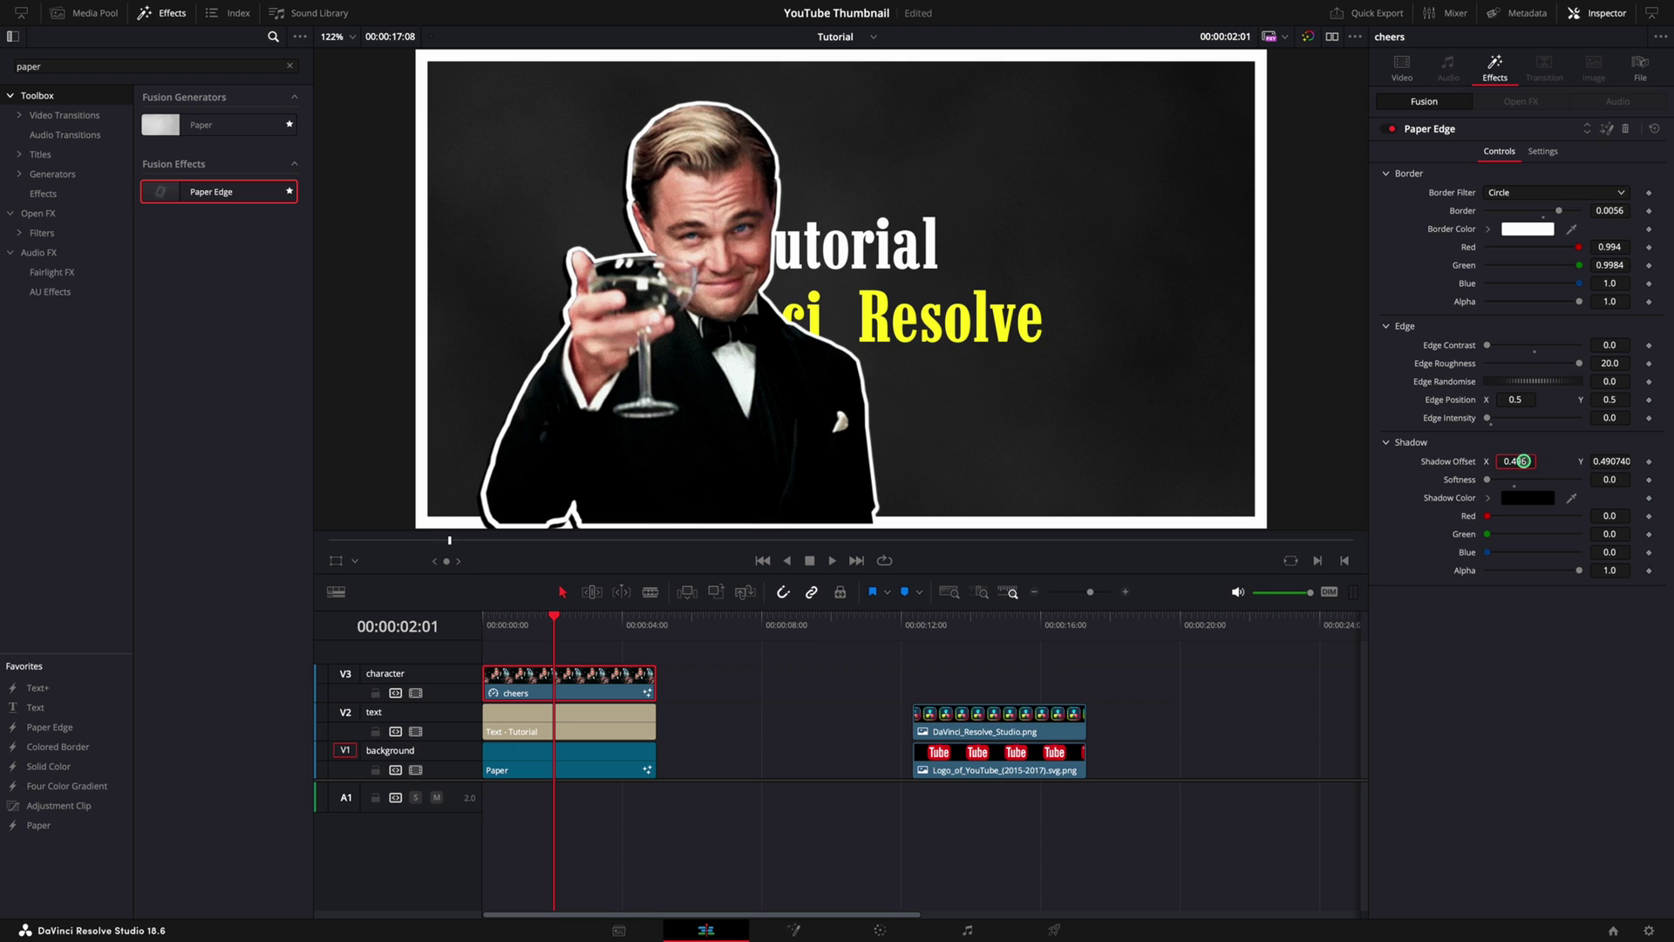
Nudge the character's vertical position in Fusion, then select the Tutorial title clip.
click(792, 931)
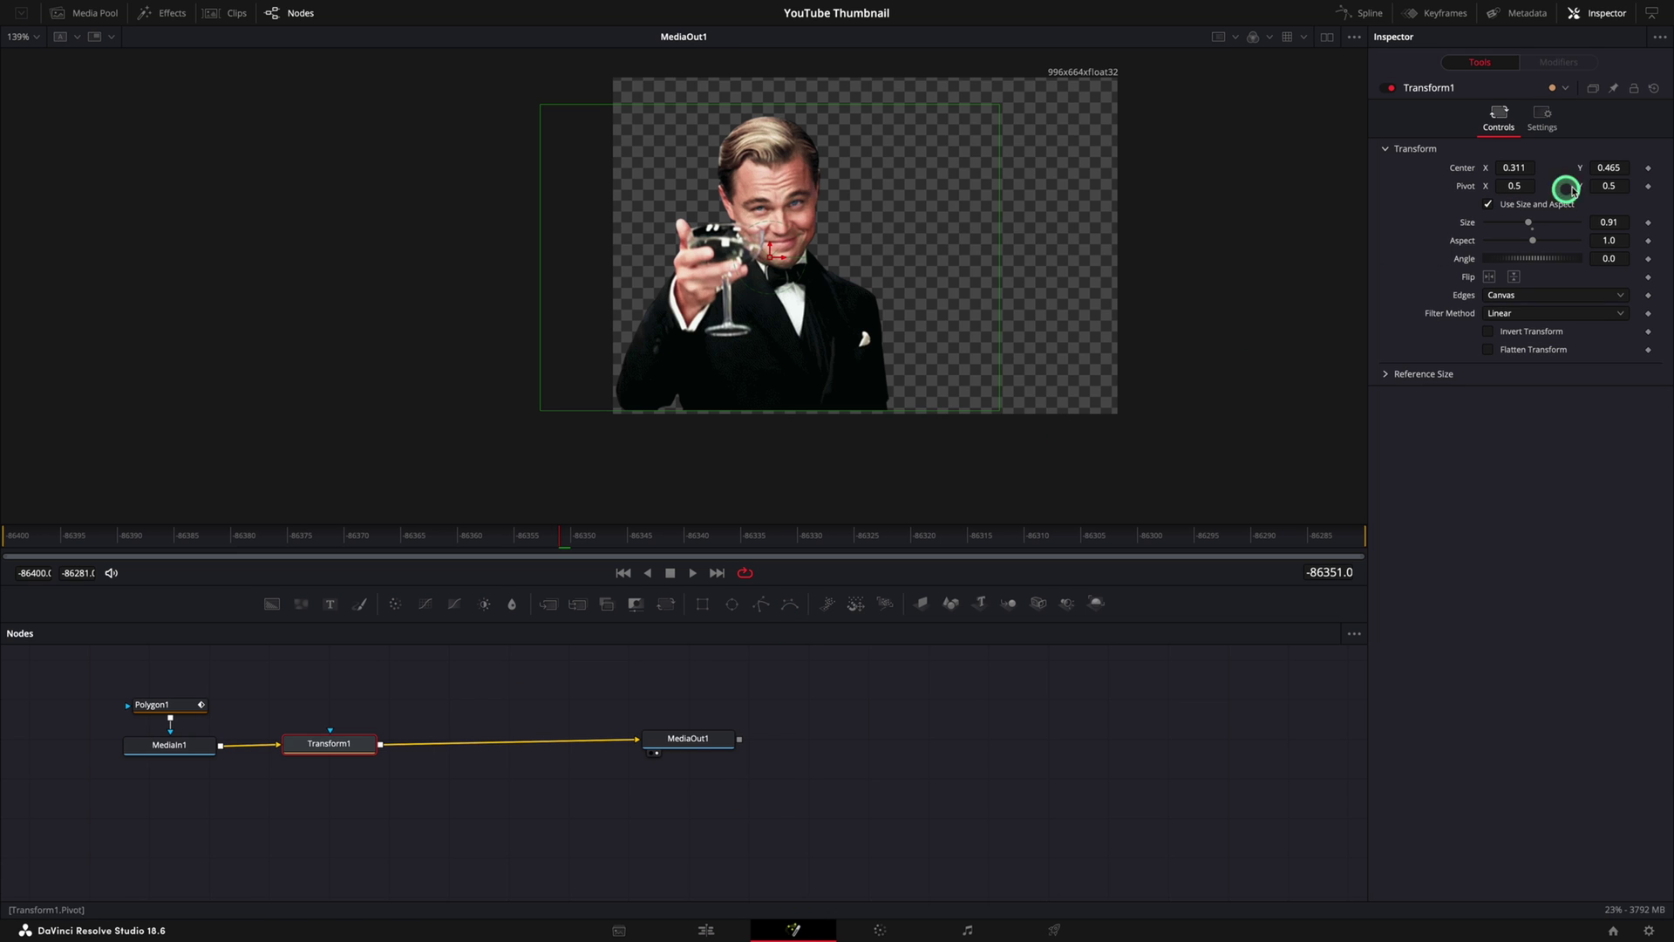
drag(1609, 168, 1604, 165)
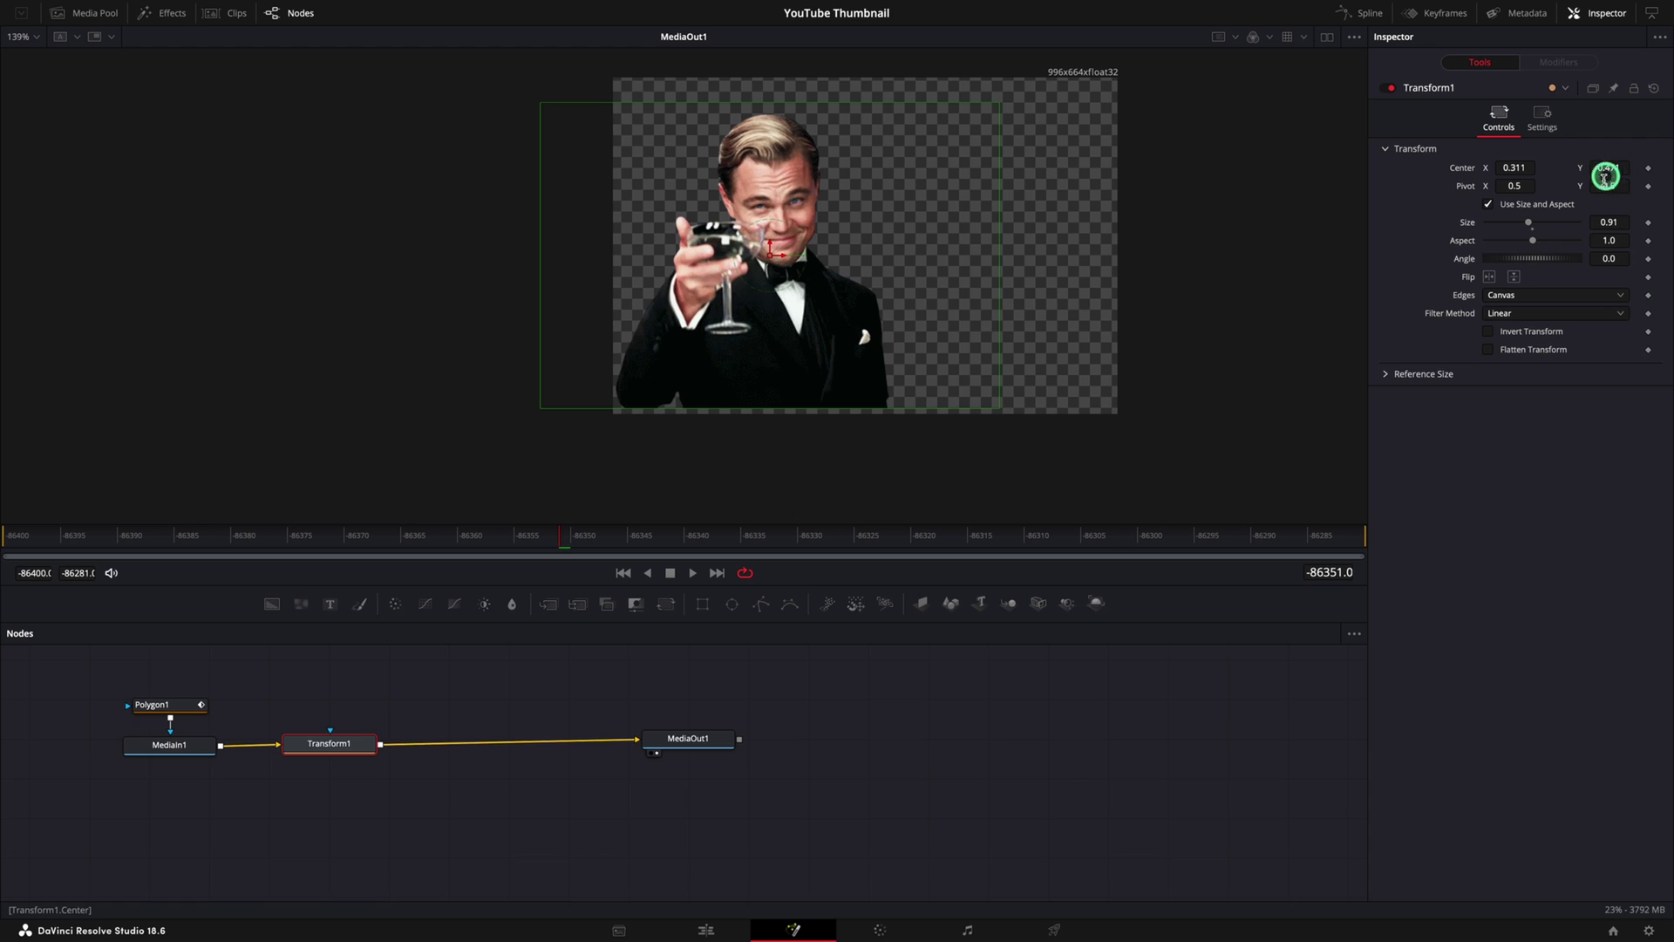
click(709, 927)
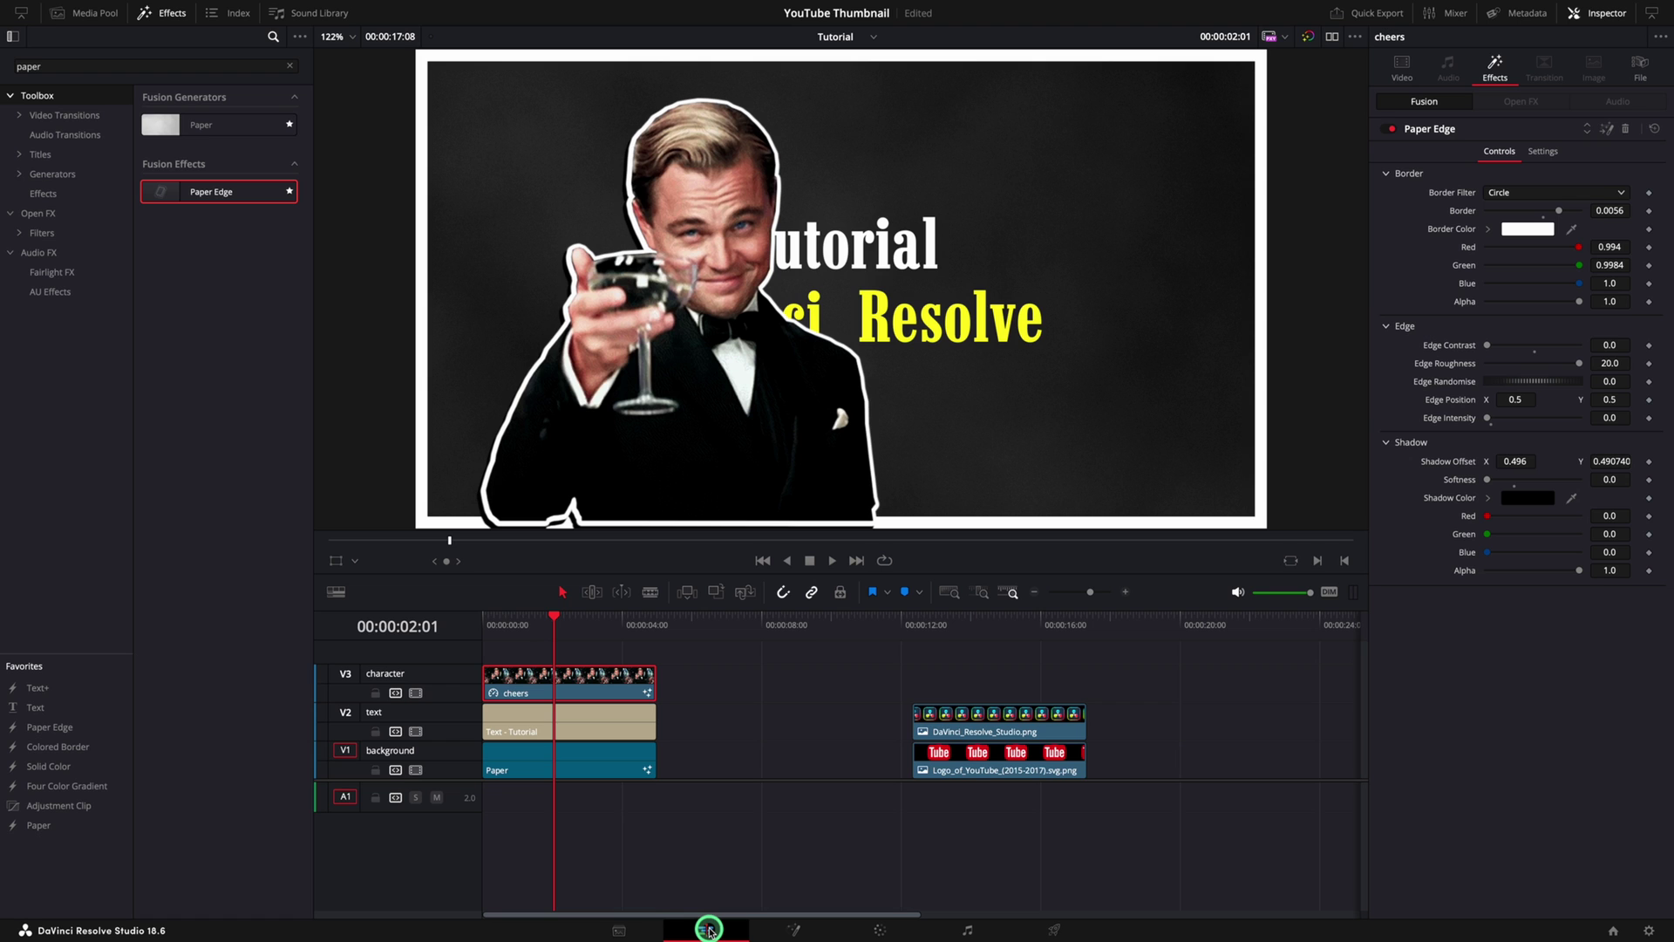
click(592, 722)
Select the Tutorial title clip and move the title up and right, clear of the character.
click(524, 718)
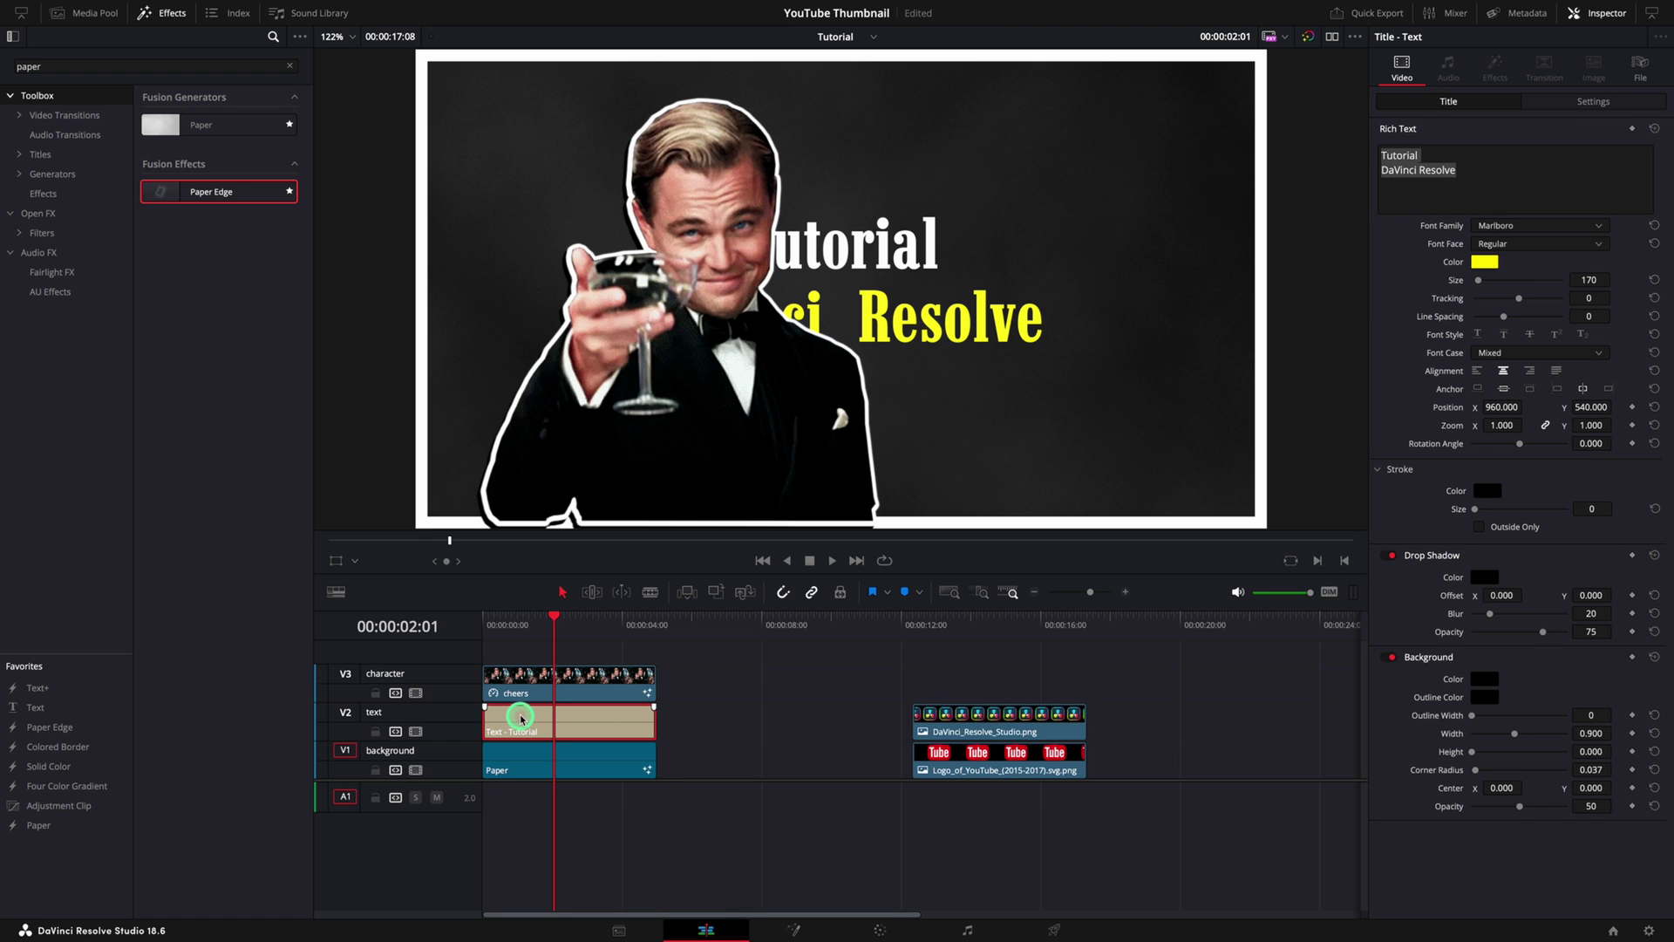
click(336, 561)
drag(867, 329, 1008, 291)
Adjust the title's letter spacing, settling both lines at tracking -1.
double_click(1400, 155)
drag(1520, 298, 1532, 303)
click(1515, 186)
key(ctrl+a)
drag(1515, 734, 1472, 716)
drag(1509, 298, 1518, 298)
Give the title a drop shadow at offset -16/-14 with opacity 100.
drag(1507, 610, 1576, 586)
click(338, 562)
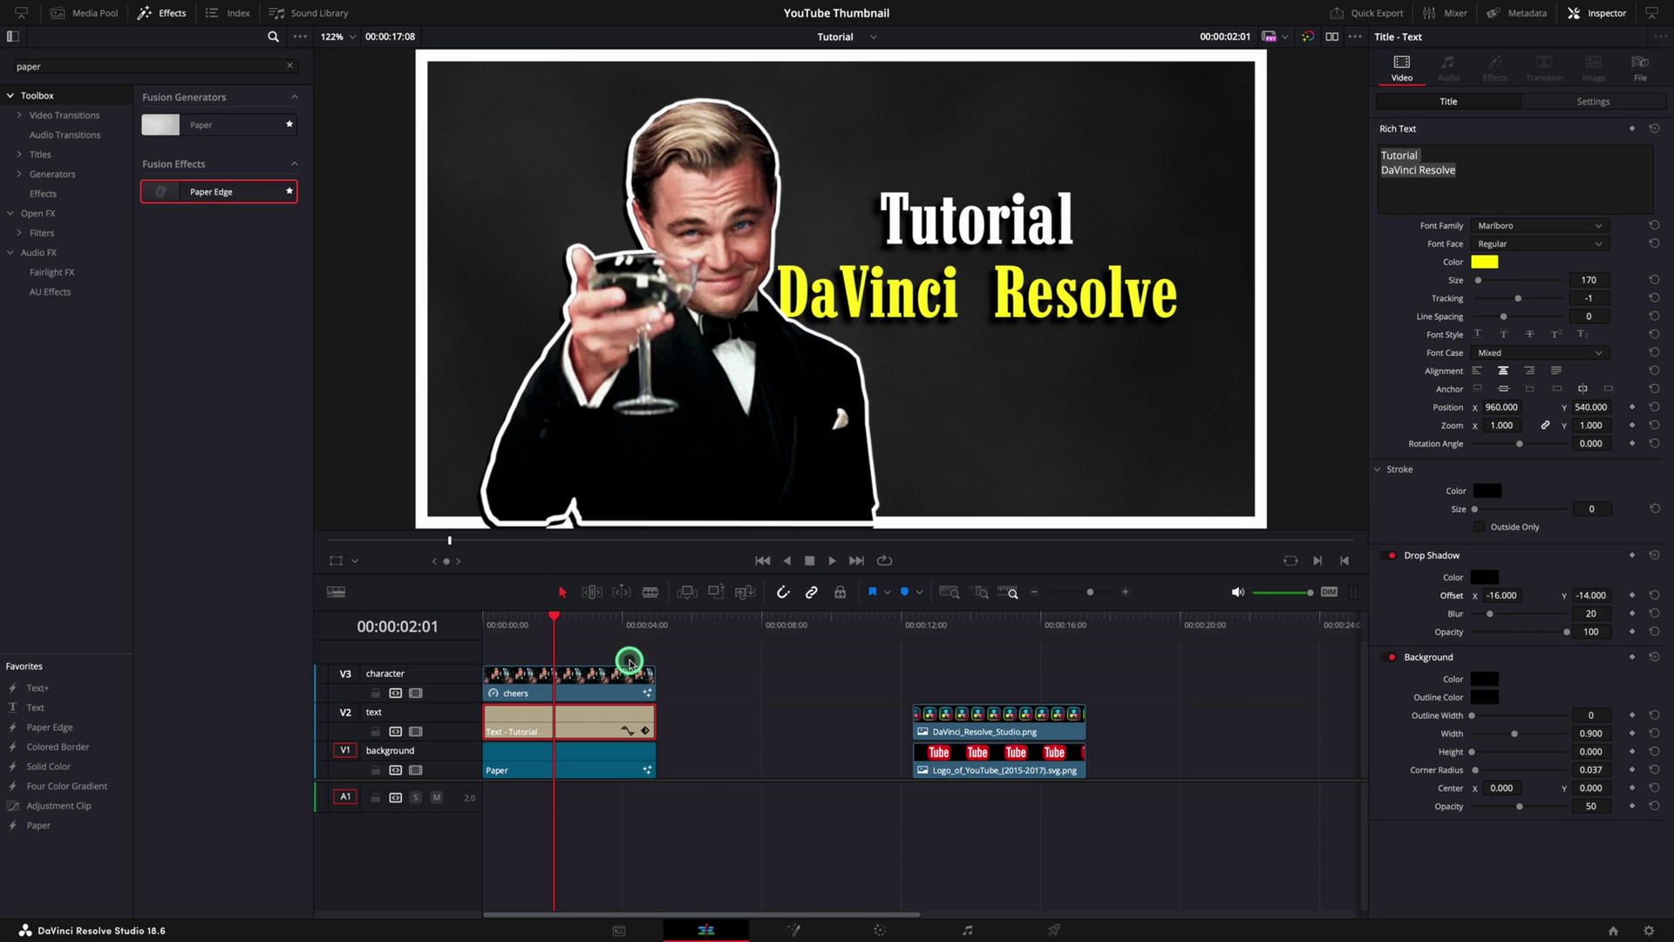
scroll(696, 817, up, 2)
scroll(696, 816, up, 2)
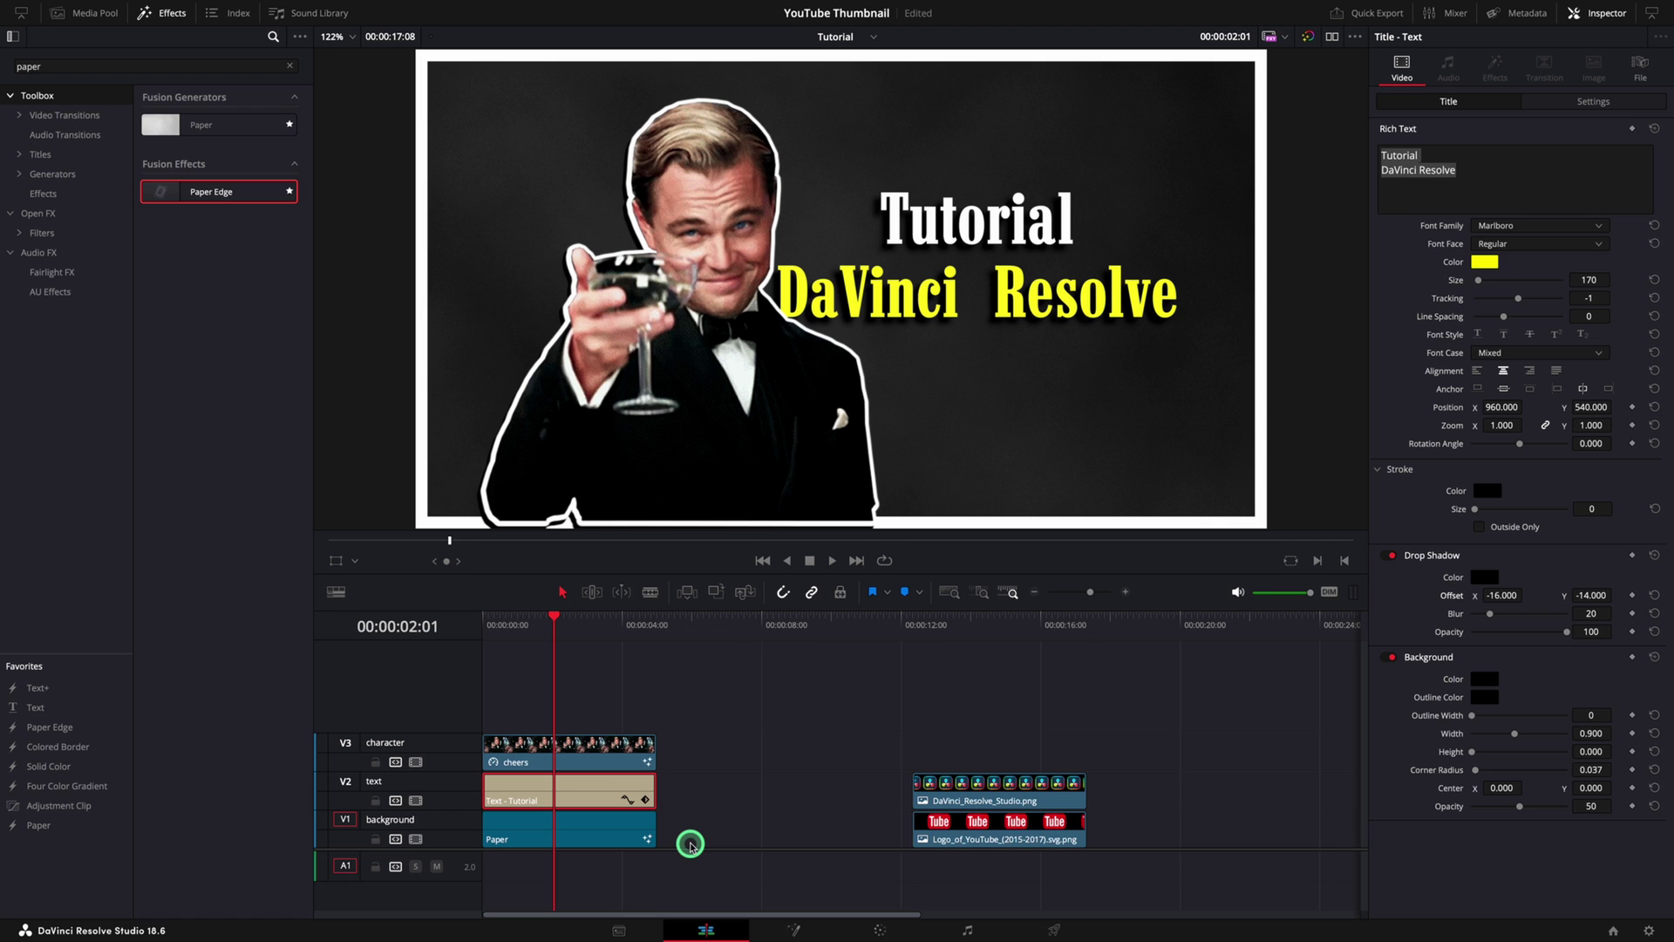
Move the DaVinci Resolve logo to a new top track at the start and rename it YT logo.
click(955, 789)
click(986, 626)
drag(974, 795, 563, 711)
click(547, 621)
double_click(406, 707)
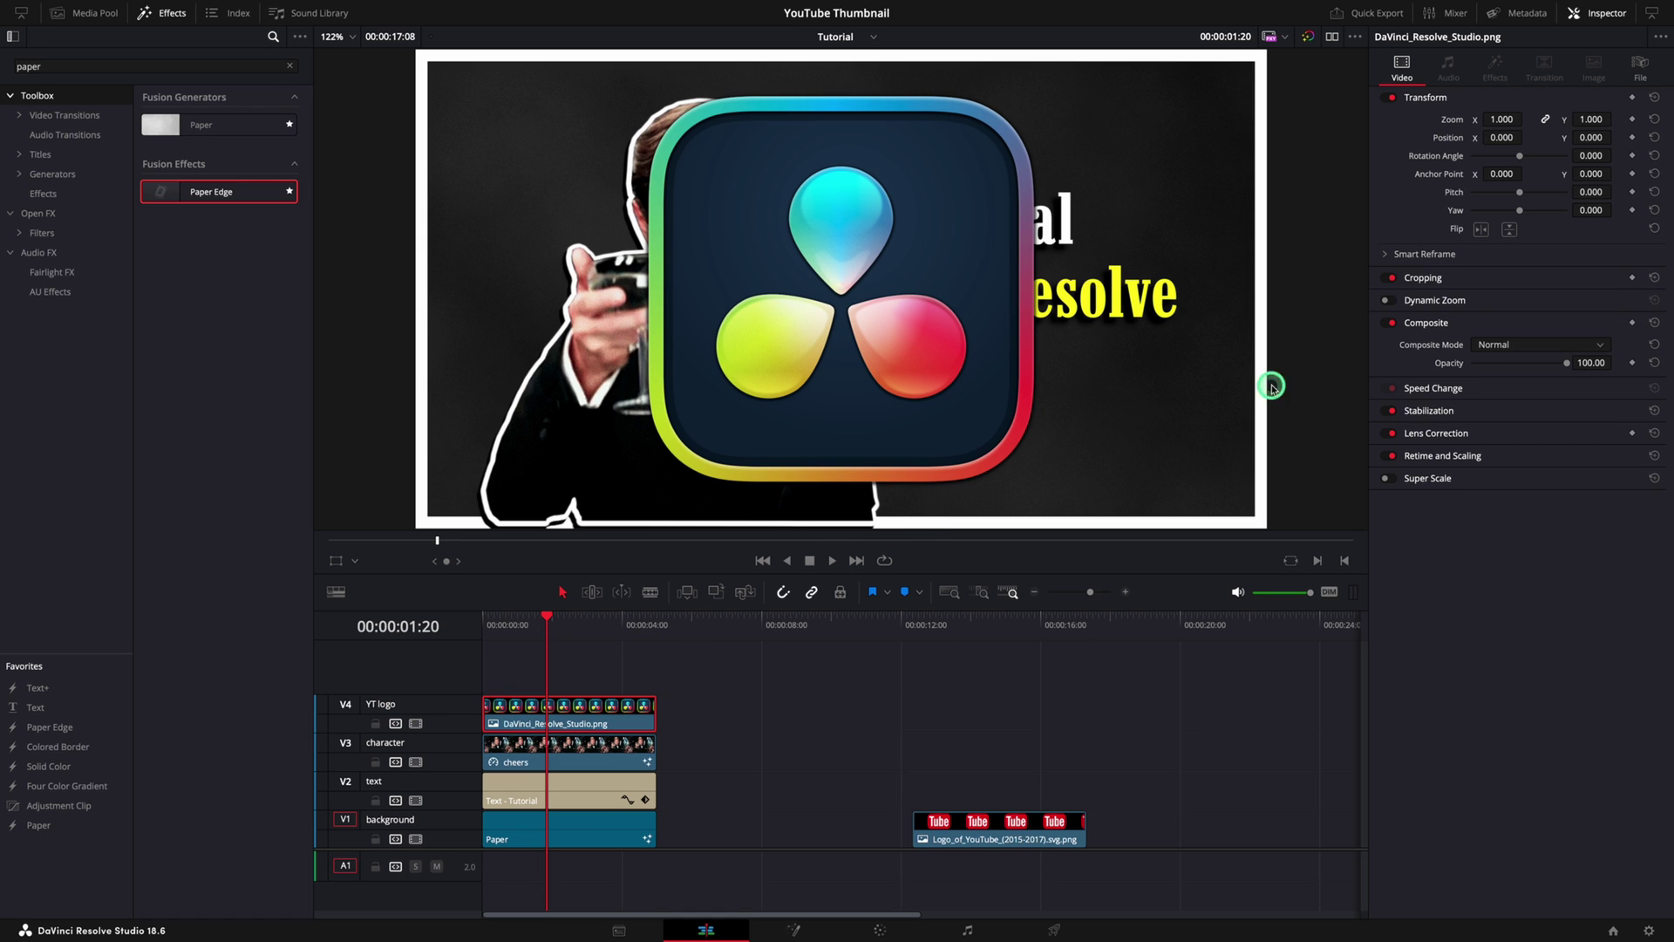
Shrink the DaVinci Resolve logo to zoom 0.330 and place it in the top-left corner.
drag(1500, 120, 802, 422)
click(336, 561)
drag(850, 324, 538, 181)
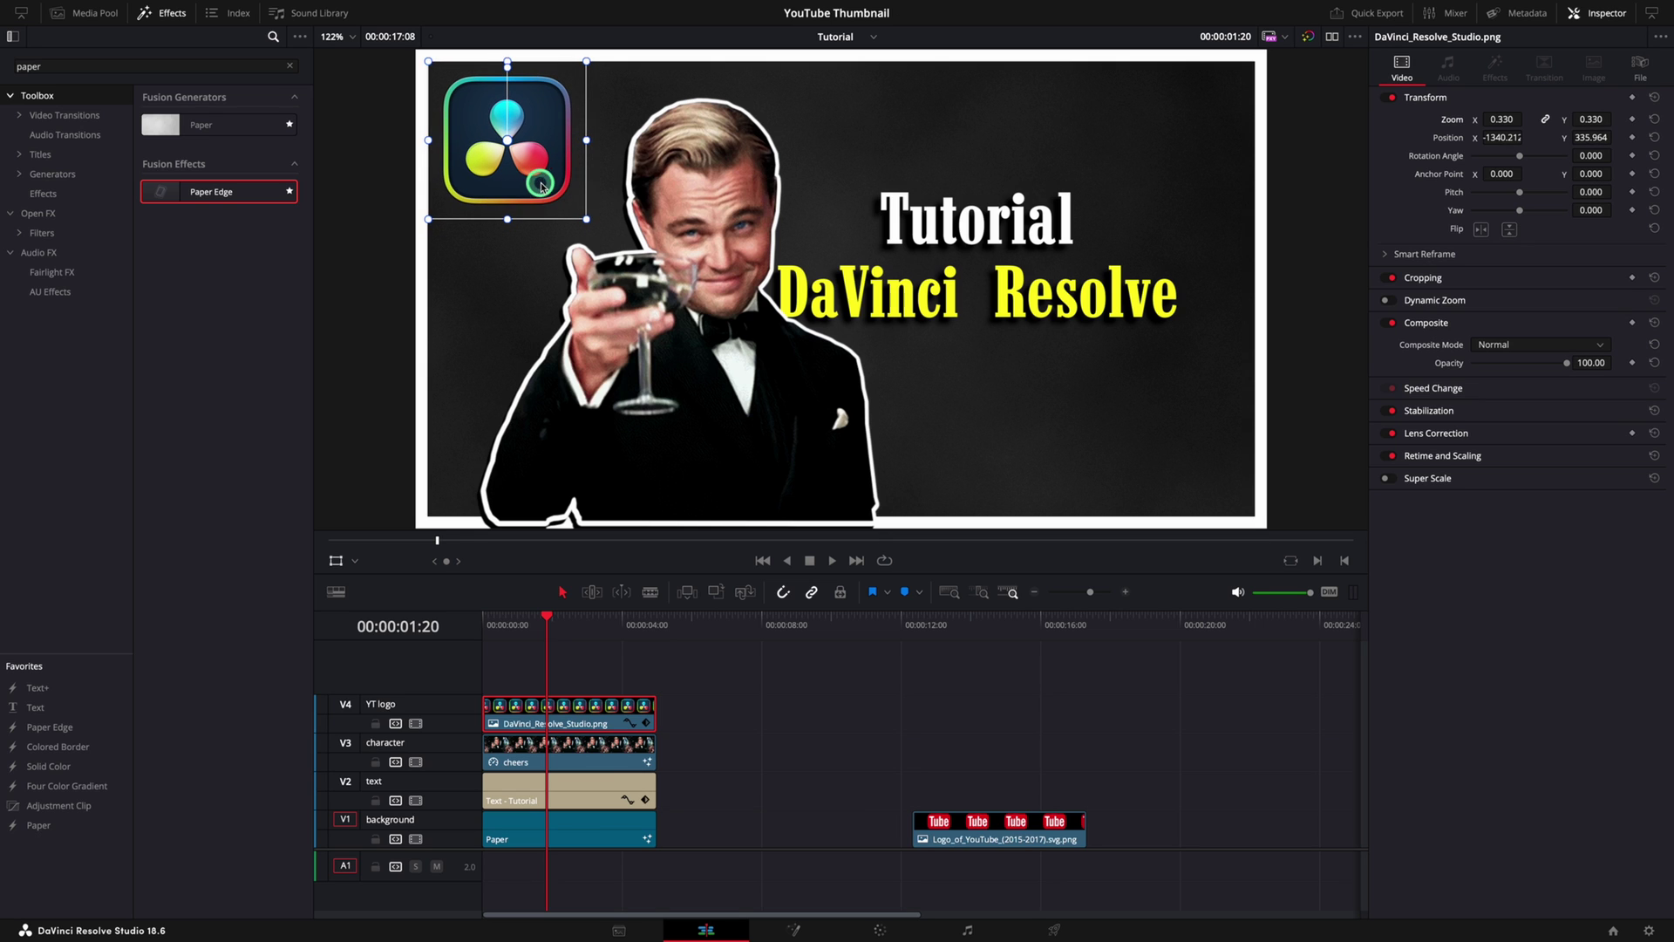
click(335, 561)
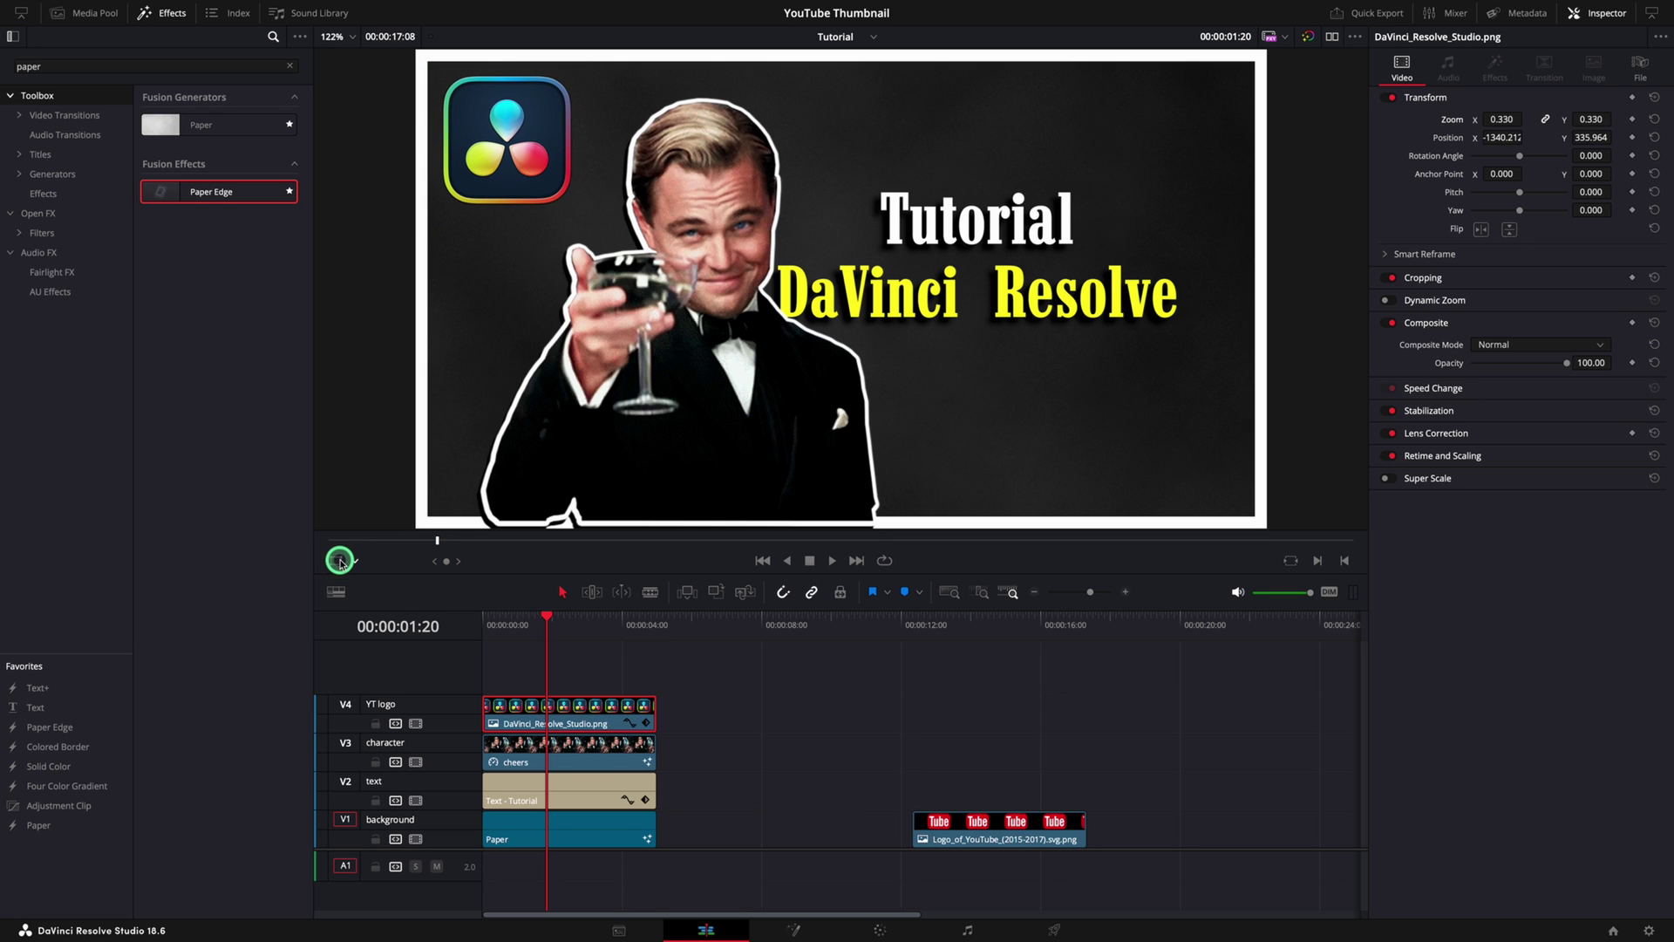
Move the YouTube logo clip to a new Video 5 track at the start and make it a Fusion clip.
click(551, 624)
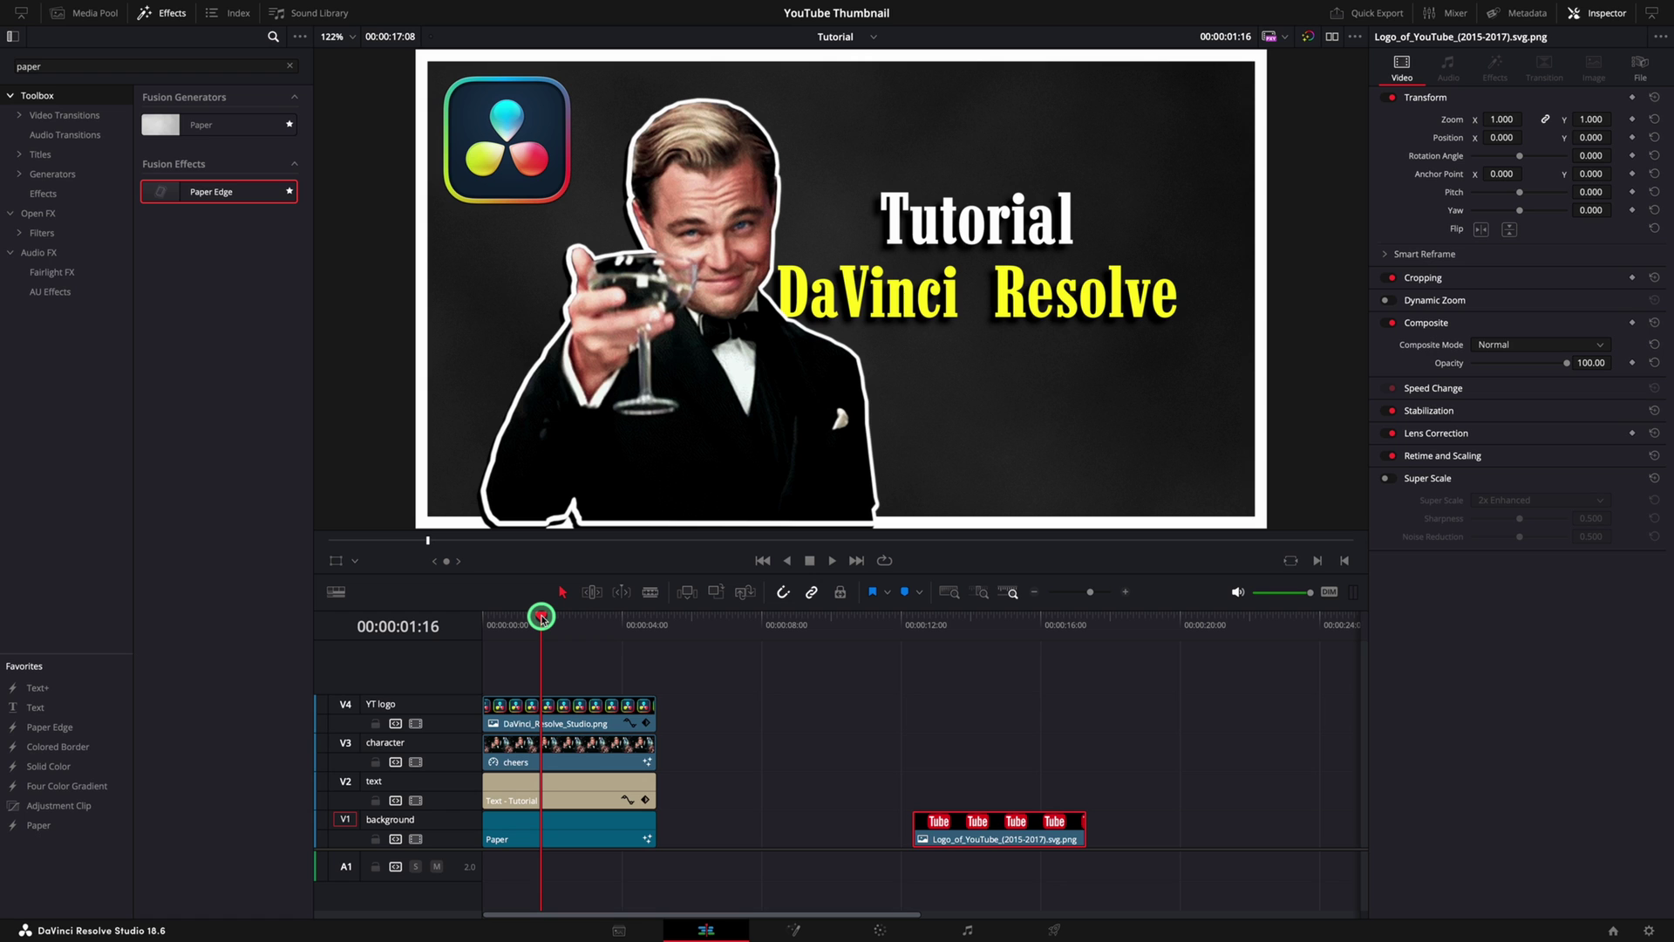
click(948, 622)
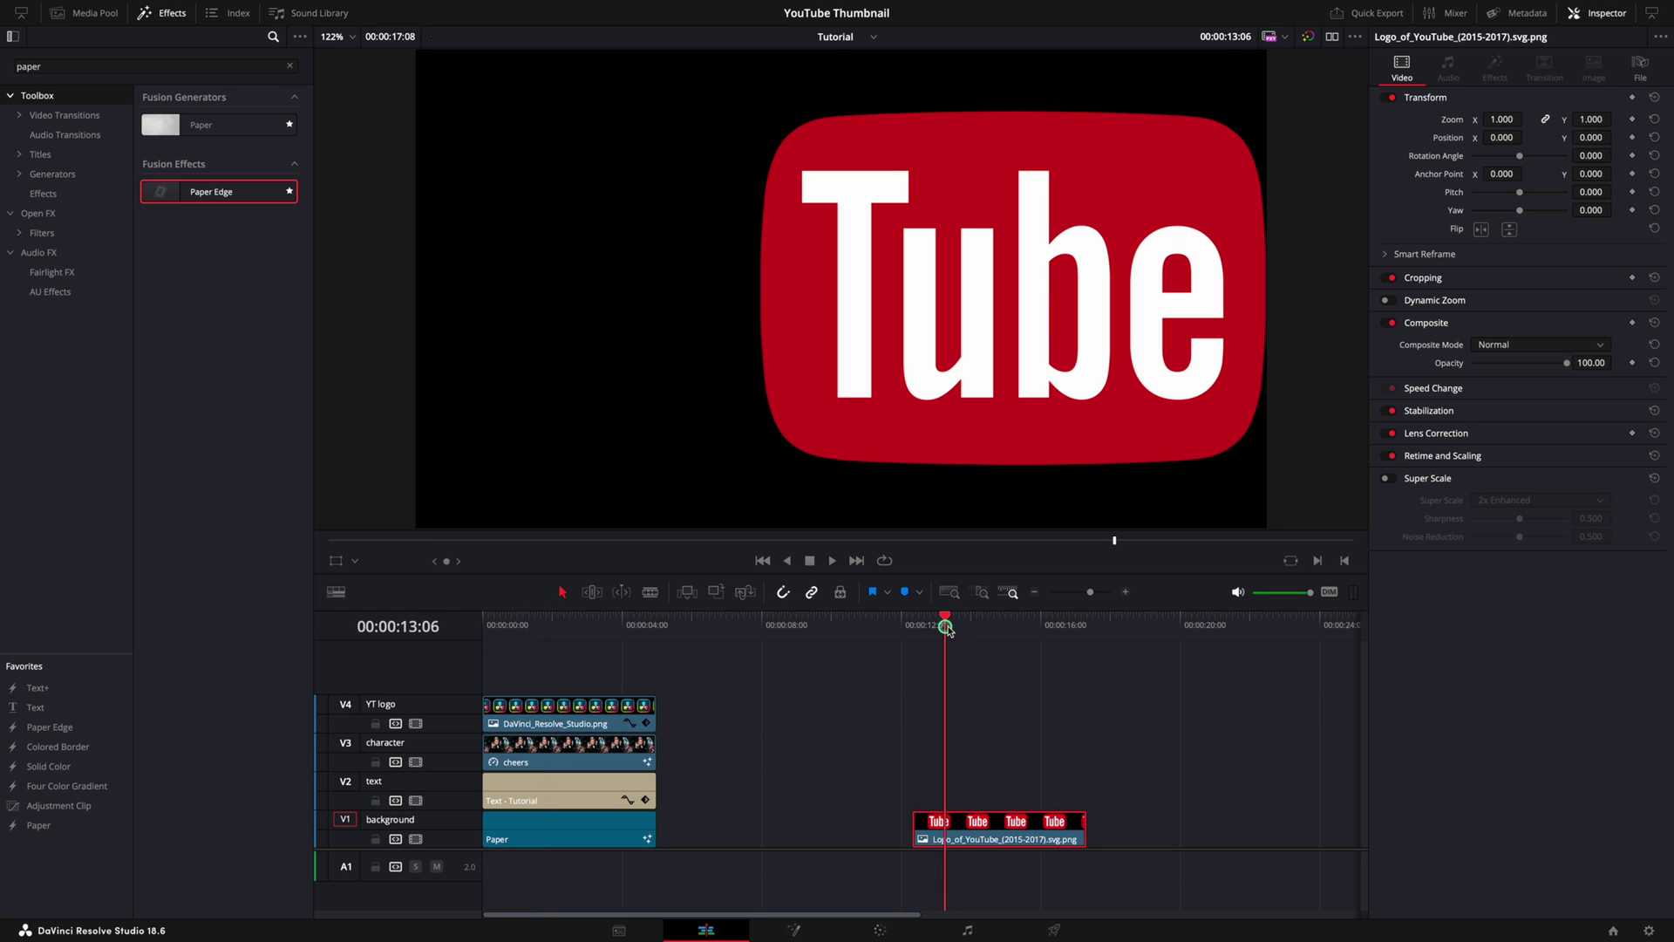
drag(968, 824, 533, 678)
click(553, 624)
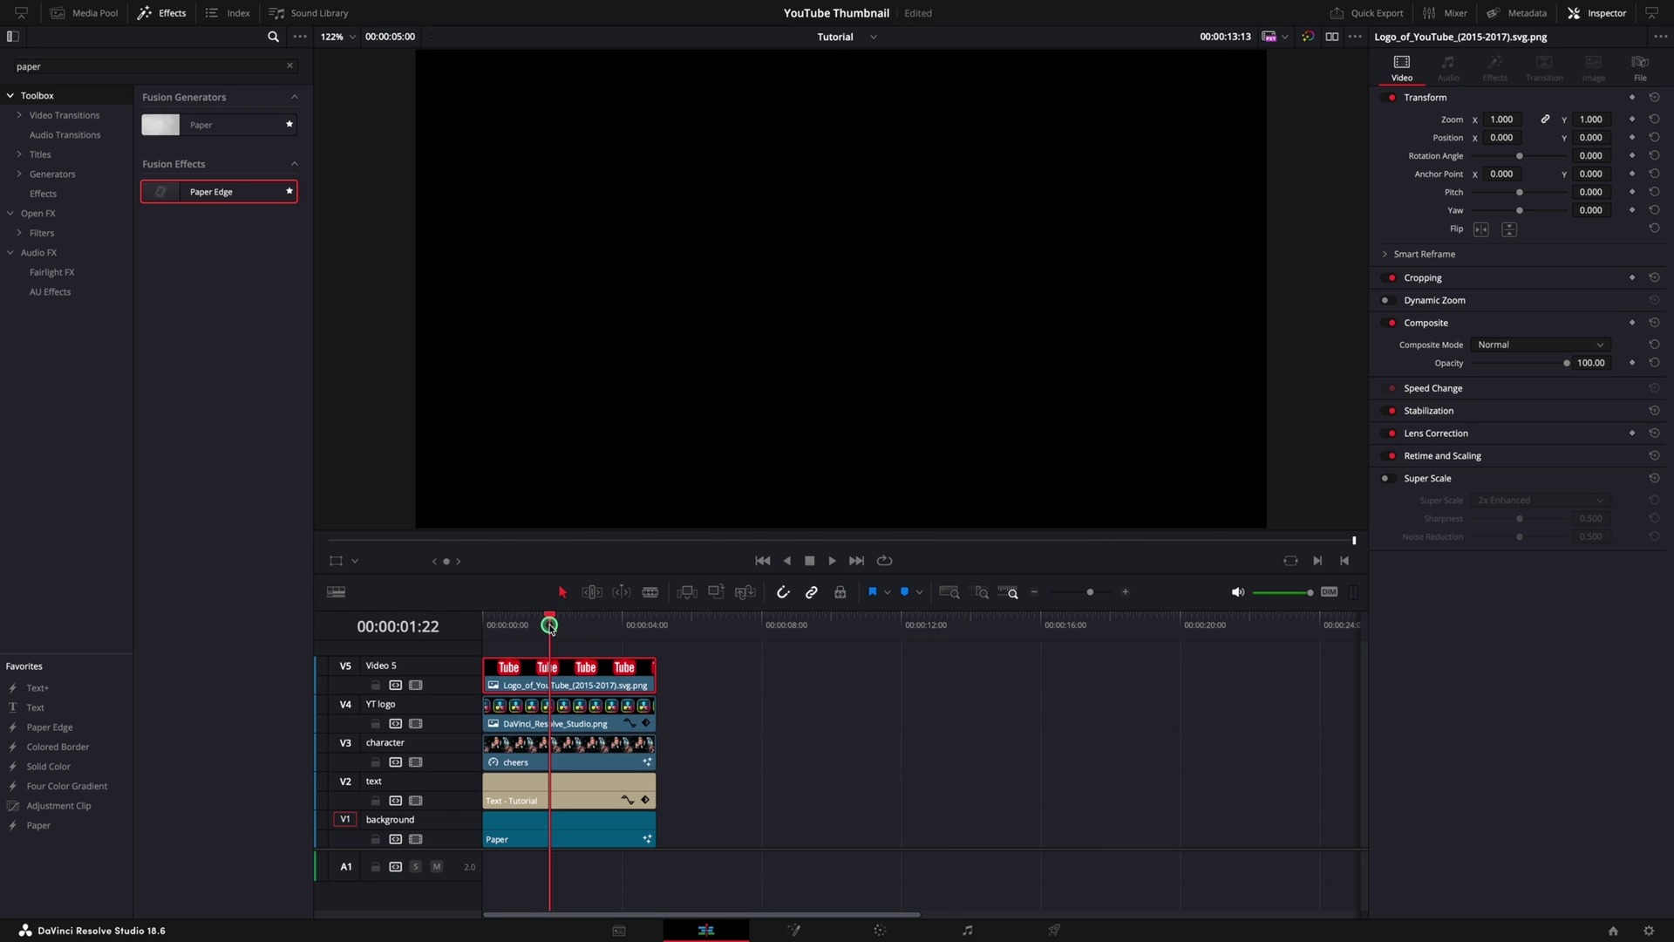
right_click(547, 674)
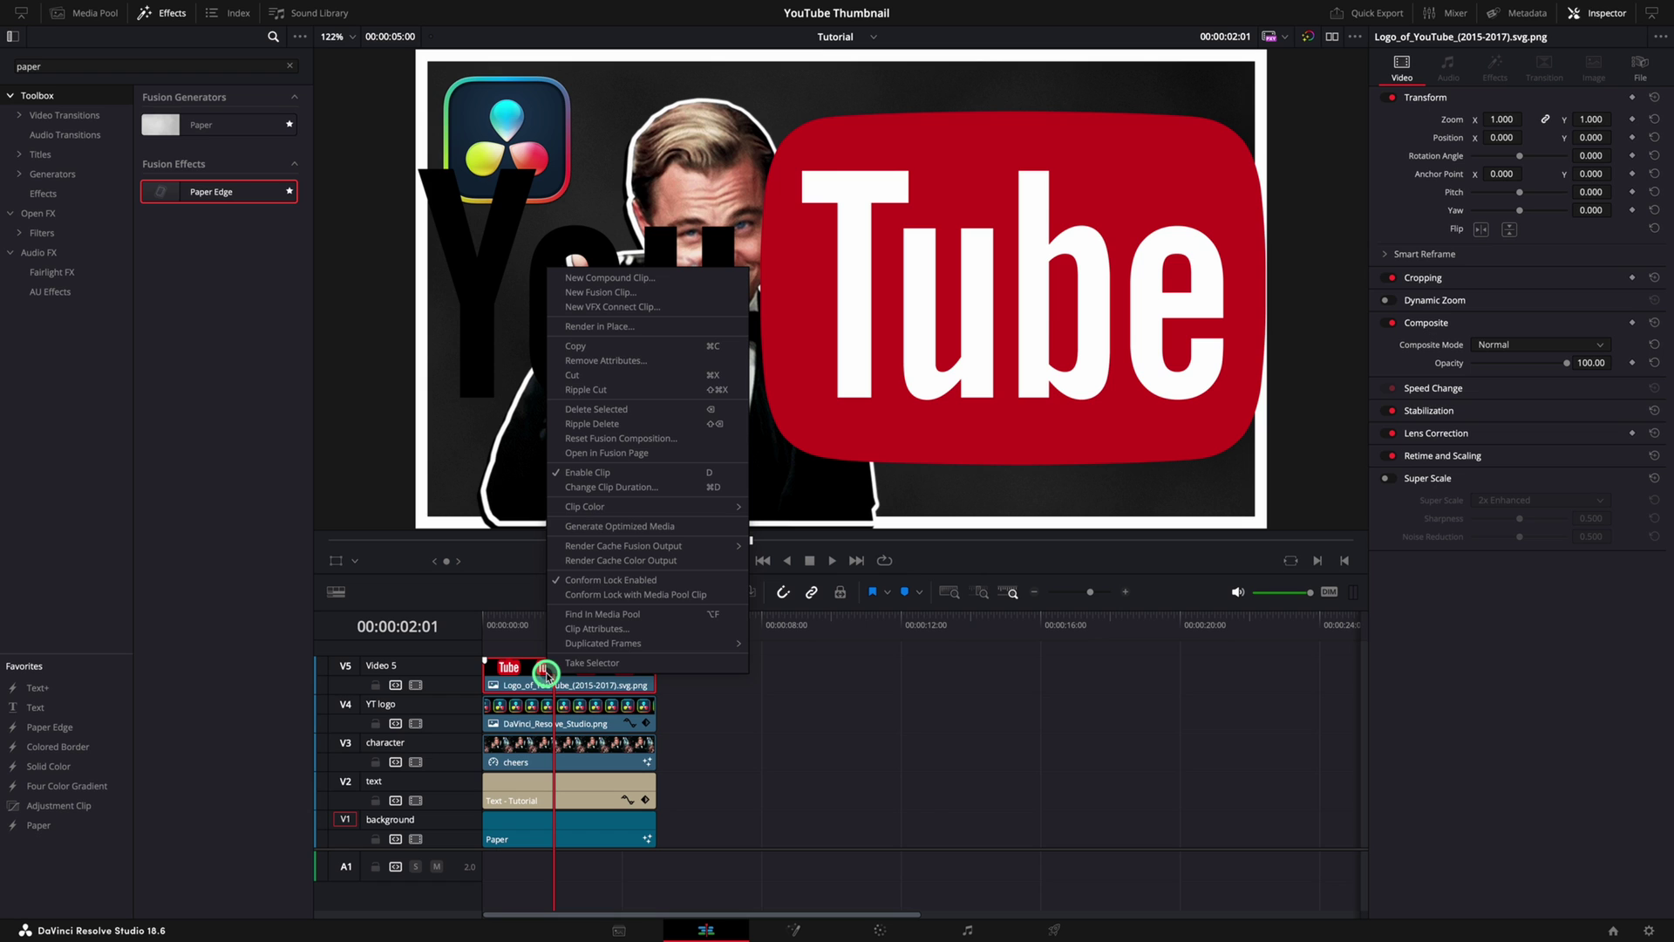
click(583, 292)
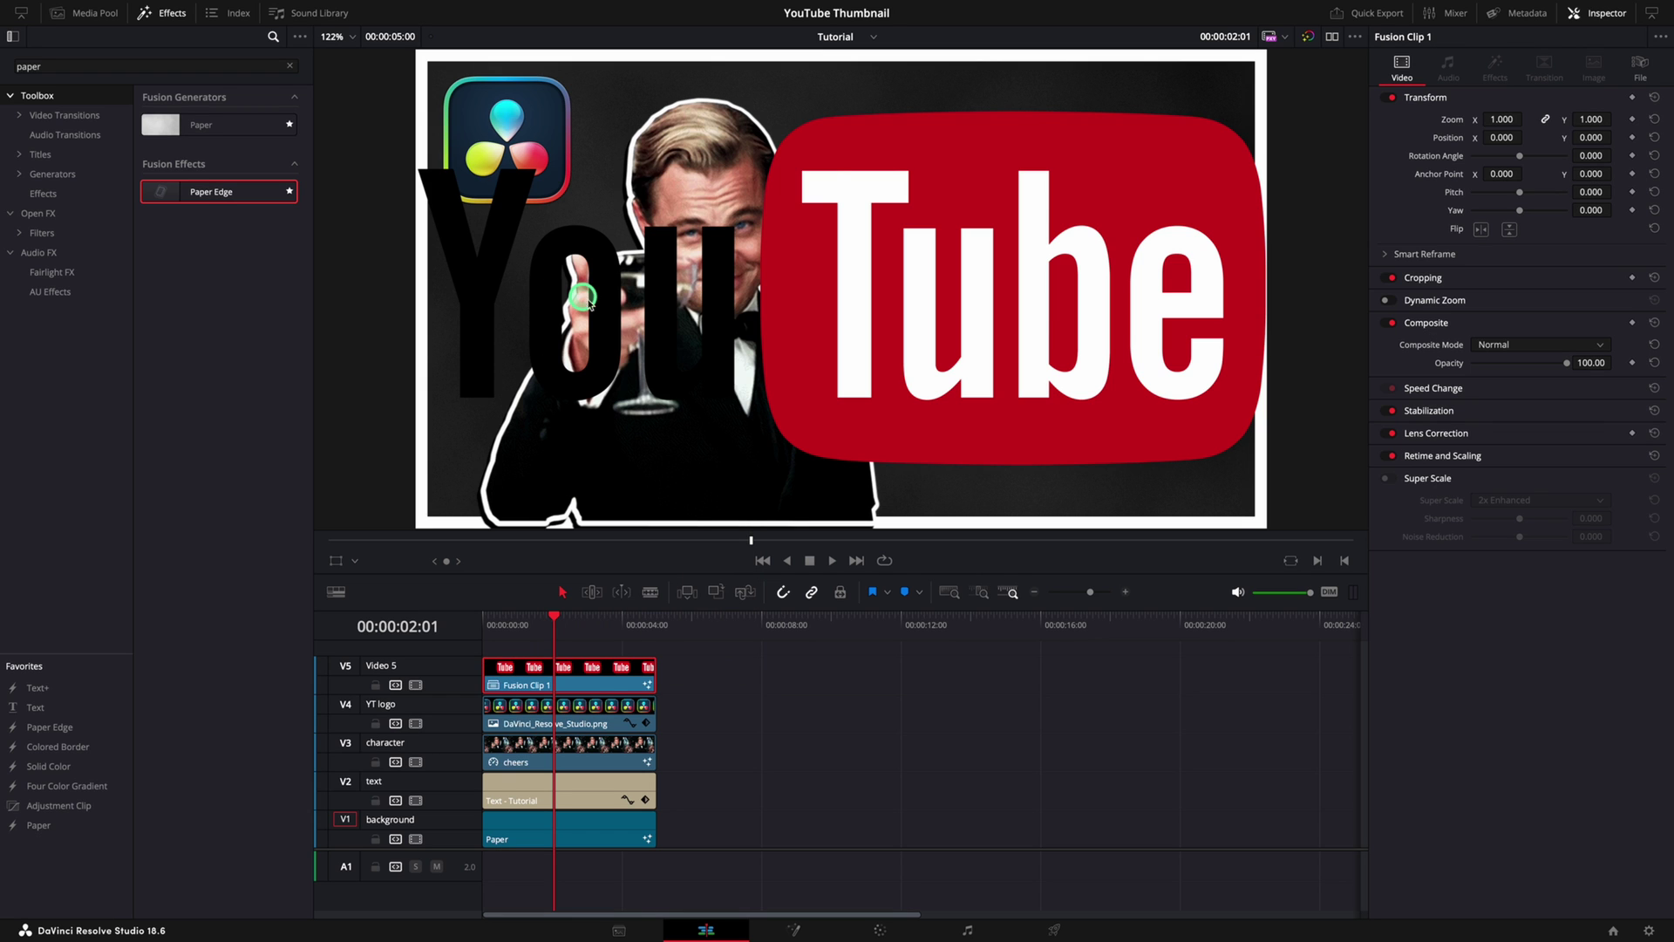
click(566, 677)
Shrink the YouTube logo to zoom 0.150 below the title and apply Paper Edge.
drag(1495, 119, 1450, 120)
click(338, 562)
drag(895, 303, 1052, 422)
drag(1506, 115, 1497, 121)
drag(1042, 414, 1035, 410)
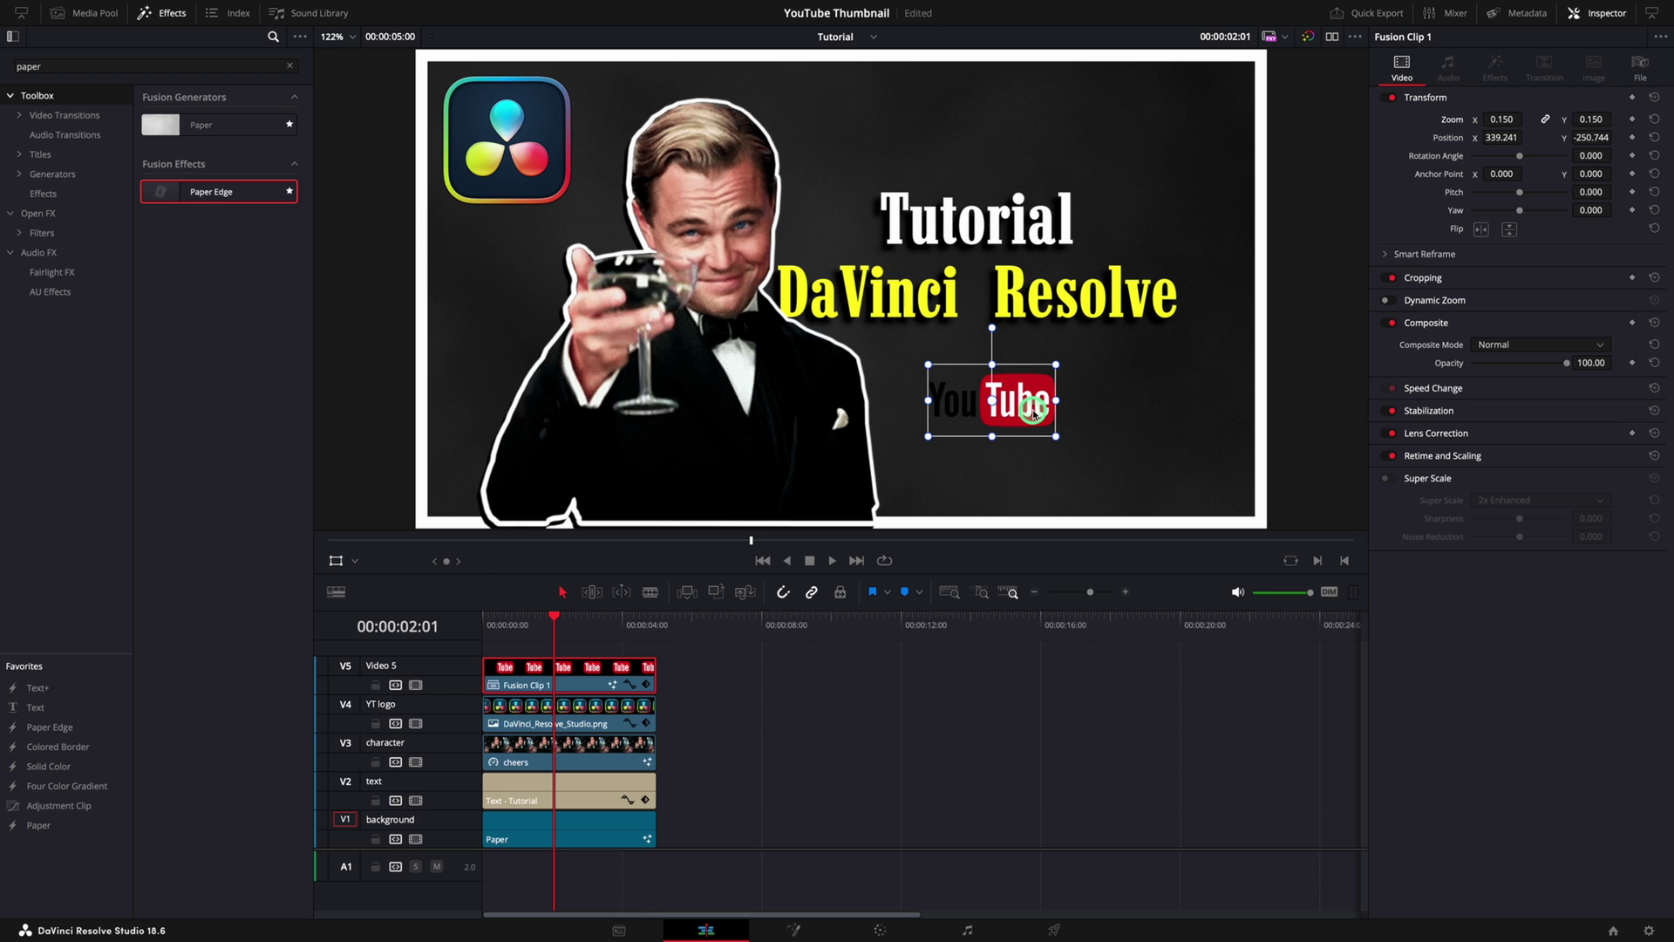
drag(164, 191, 513, 686)
click(336, 560)
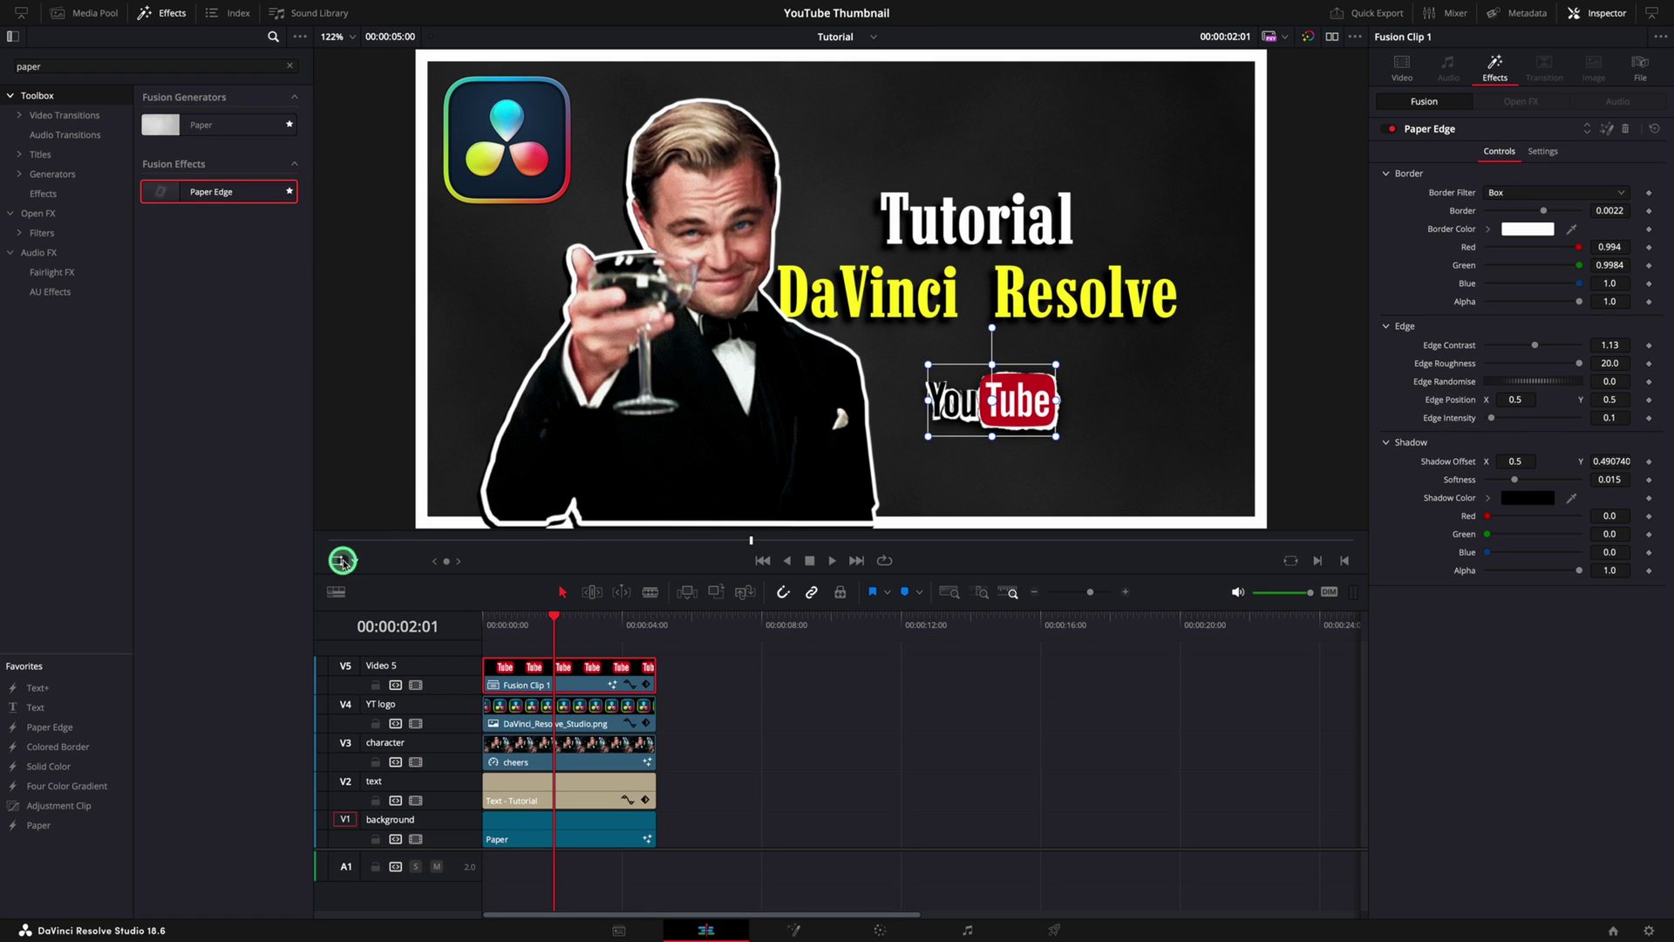
Tune the logo's Paper Edge: border 0.0068, roughness, contrast, randomness, intensity and shadow softness 0.03583.
drag(1504, 347, 1561, 349)
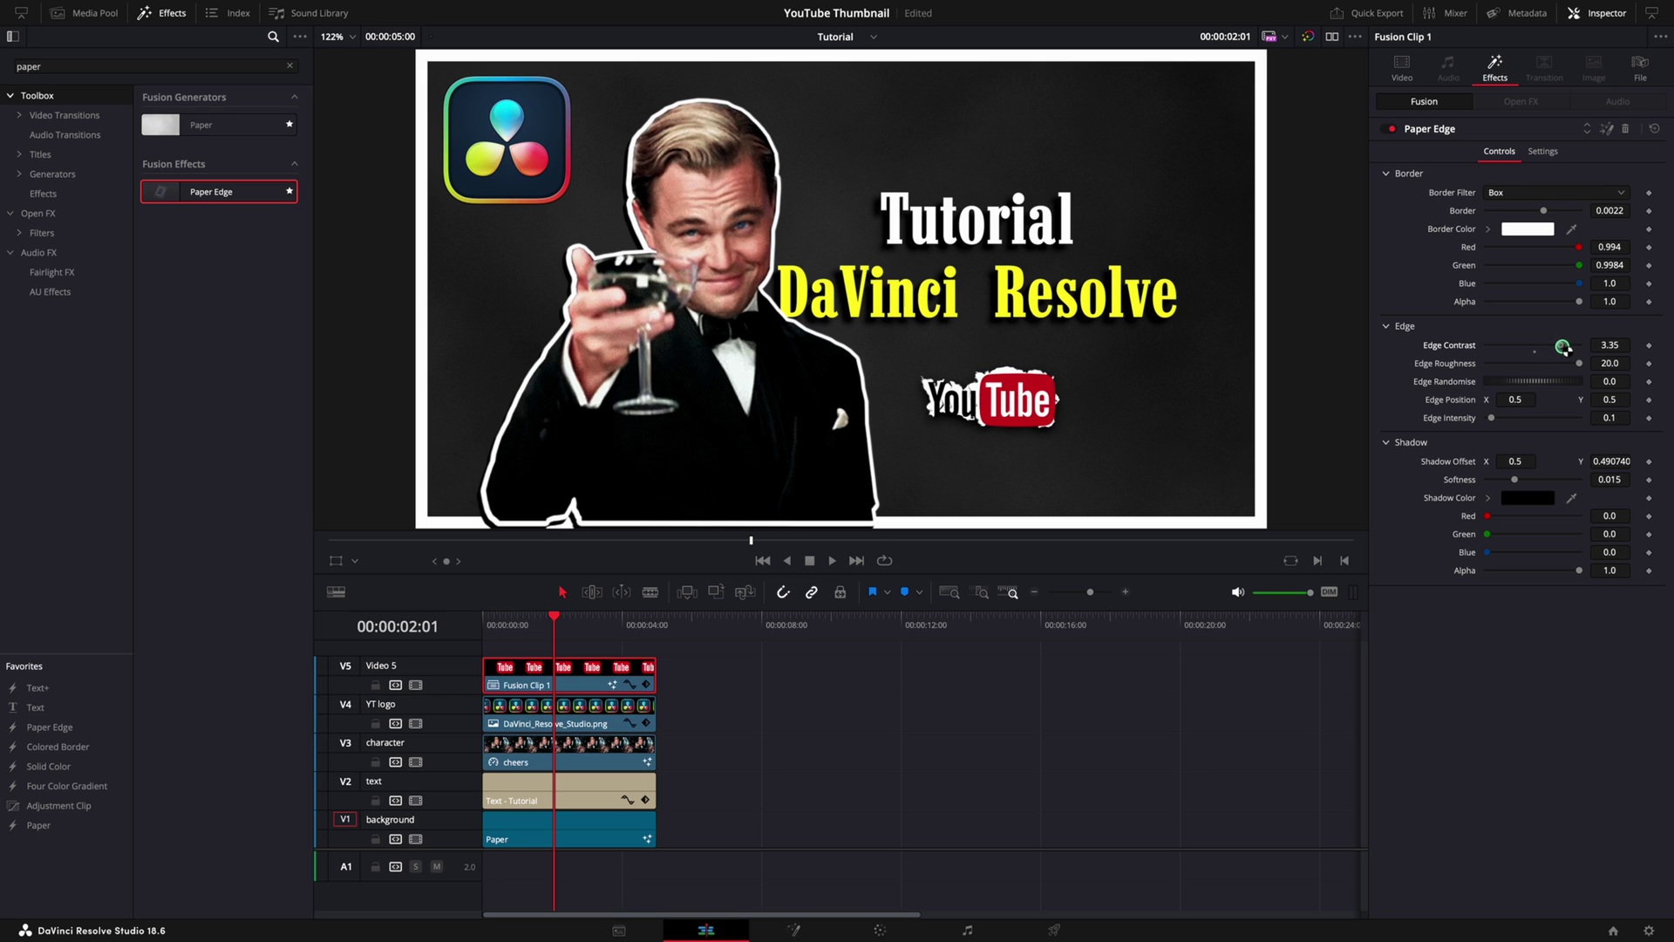
drag(1492, 417, 1499, 420)
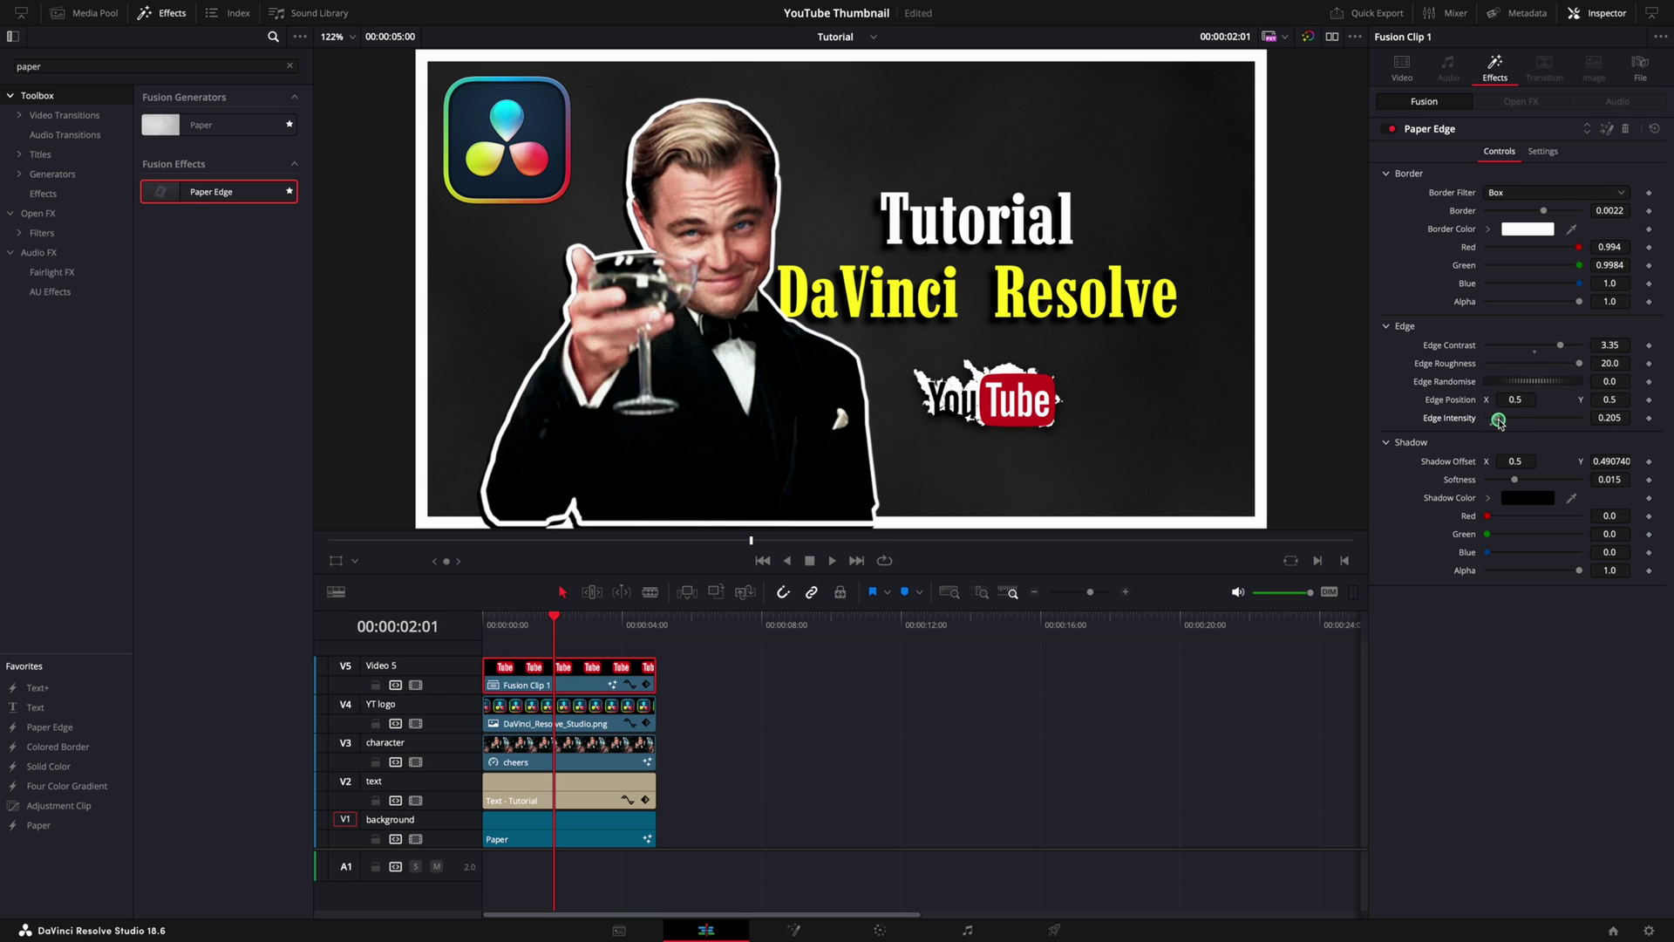
drag(1542, 202, 1565, 213)
drag(1610, 399, 1574, 381)
drag(1497, 419, 1523, 420)
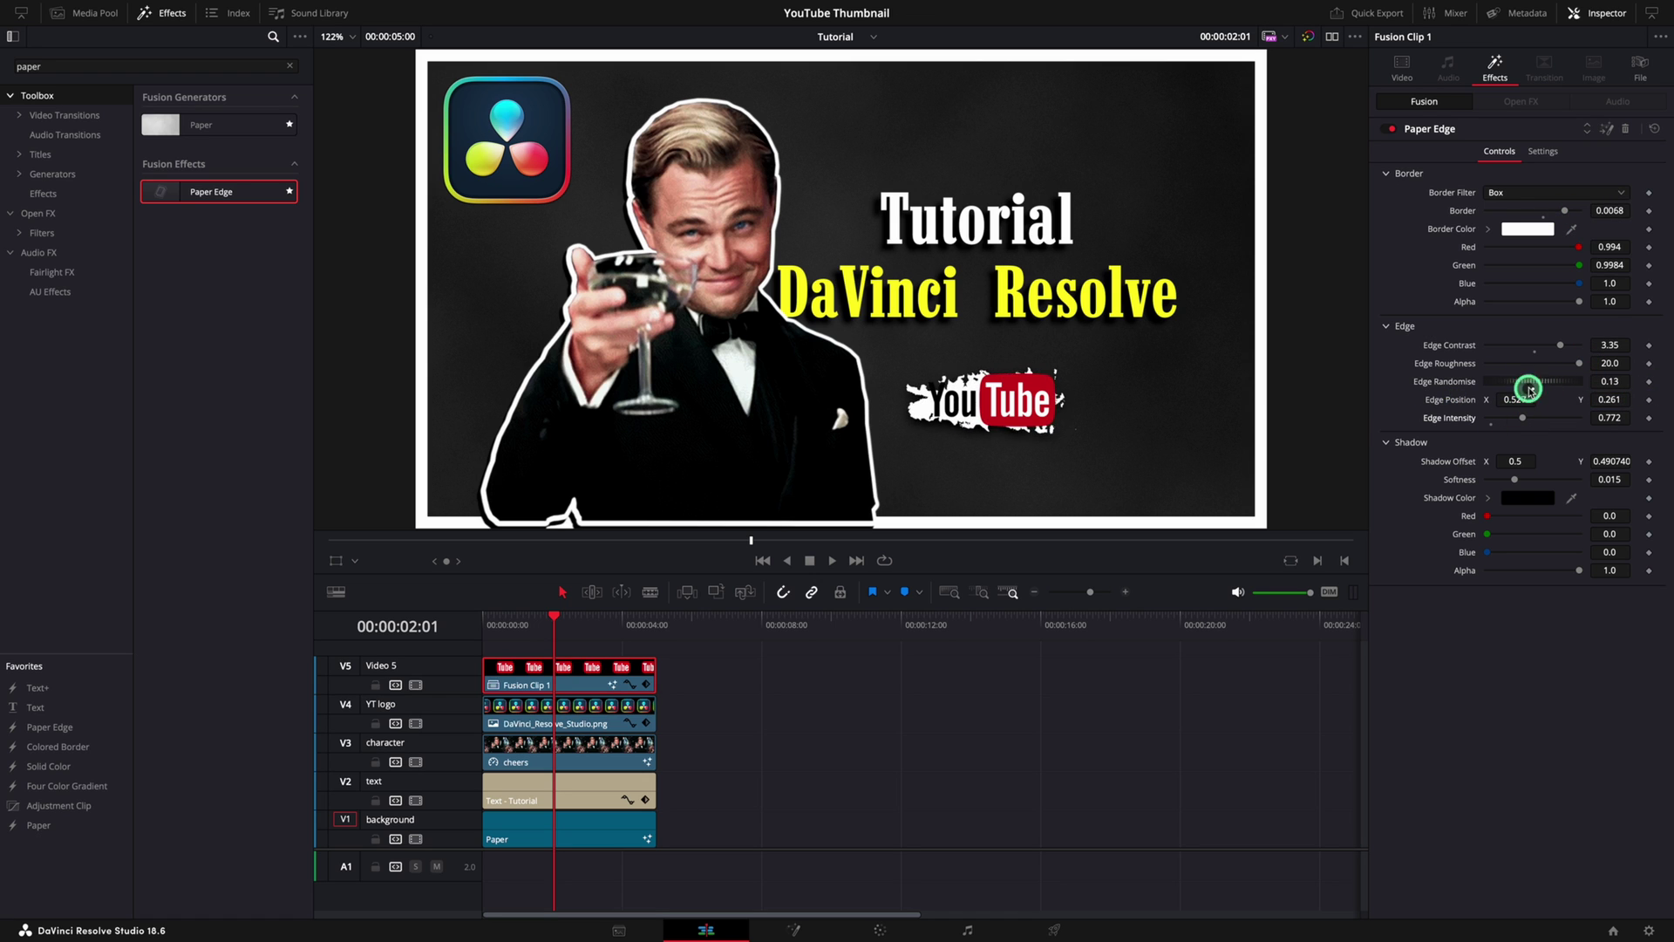
drag(1579, 363, 1538, 346)
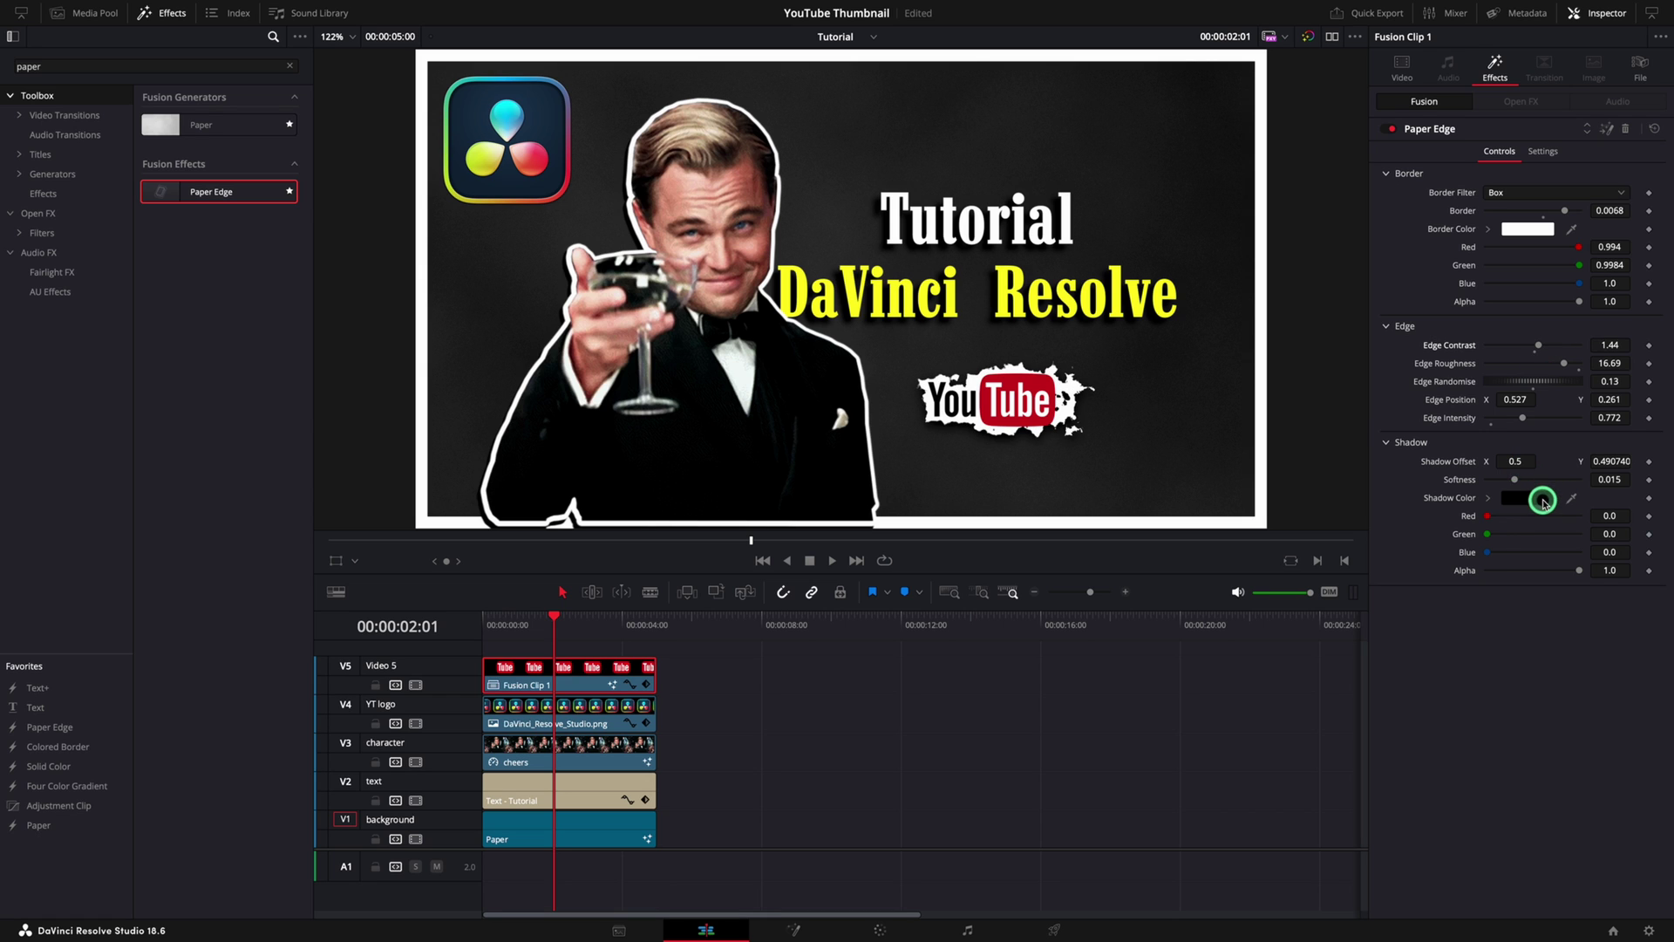
mouse_move(1515, 480)
mouse_down()
mouse_move(1545, 483)
mouse_move(1490, 463)
mouse_up()
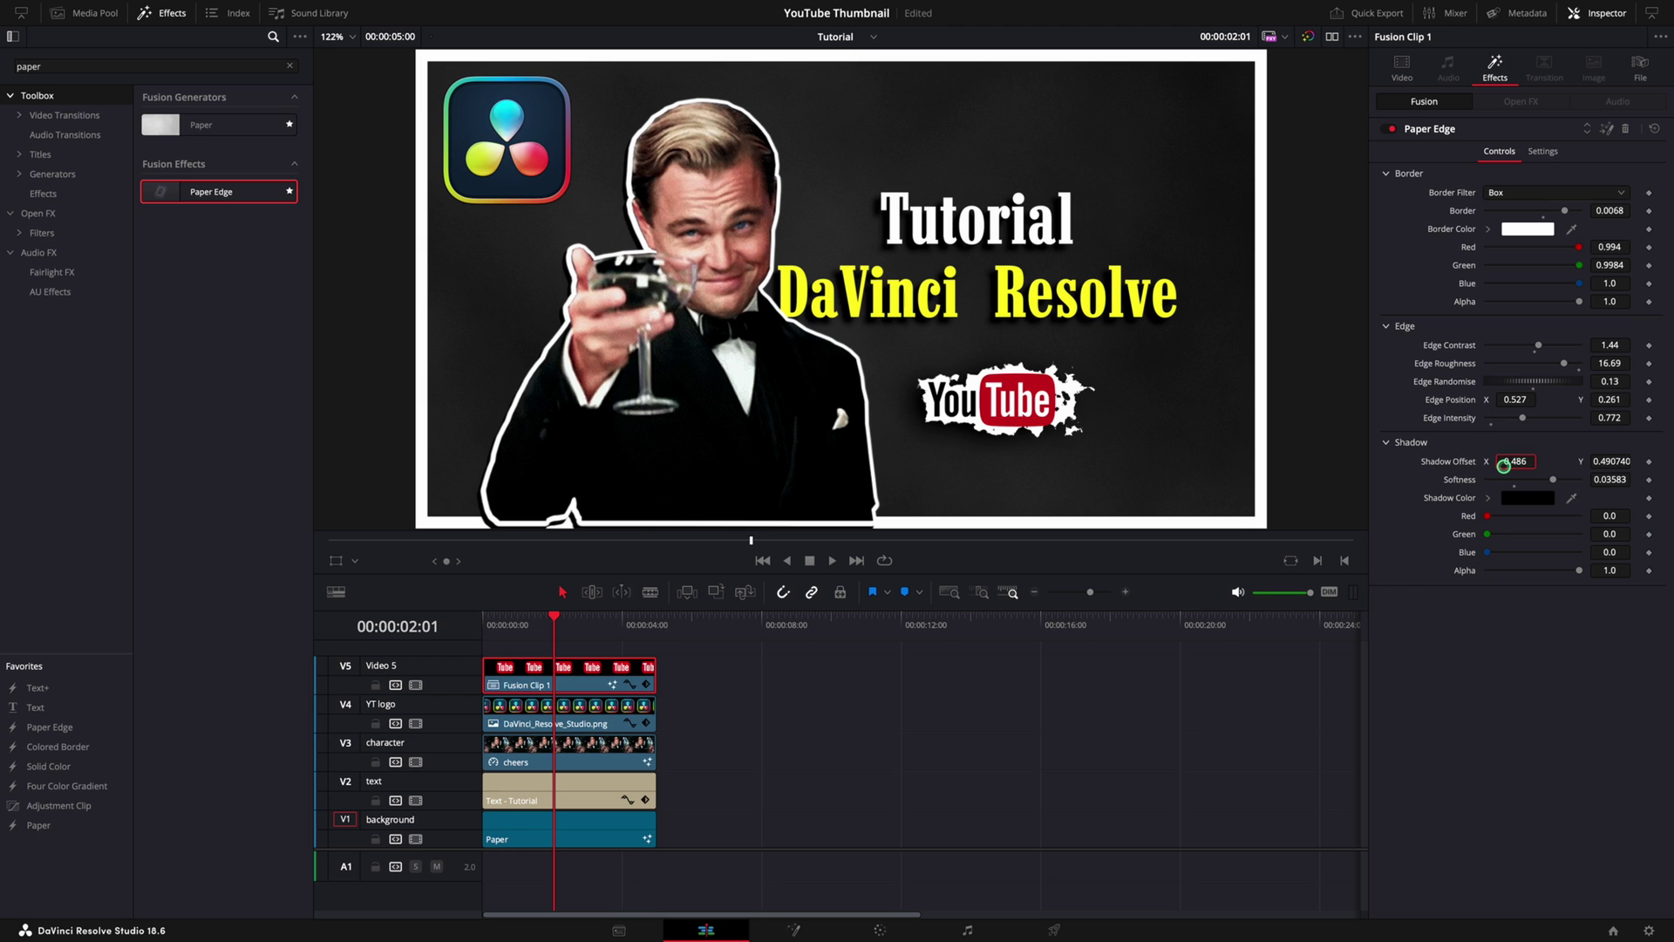
Nudge the YouTube logo slightly upward in the viewer.
click(340, 559)
click(1003, 415)
drag(1003, 413, 1002, 407)
click(337, 562)
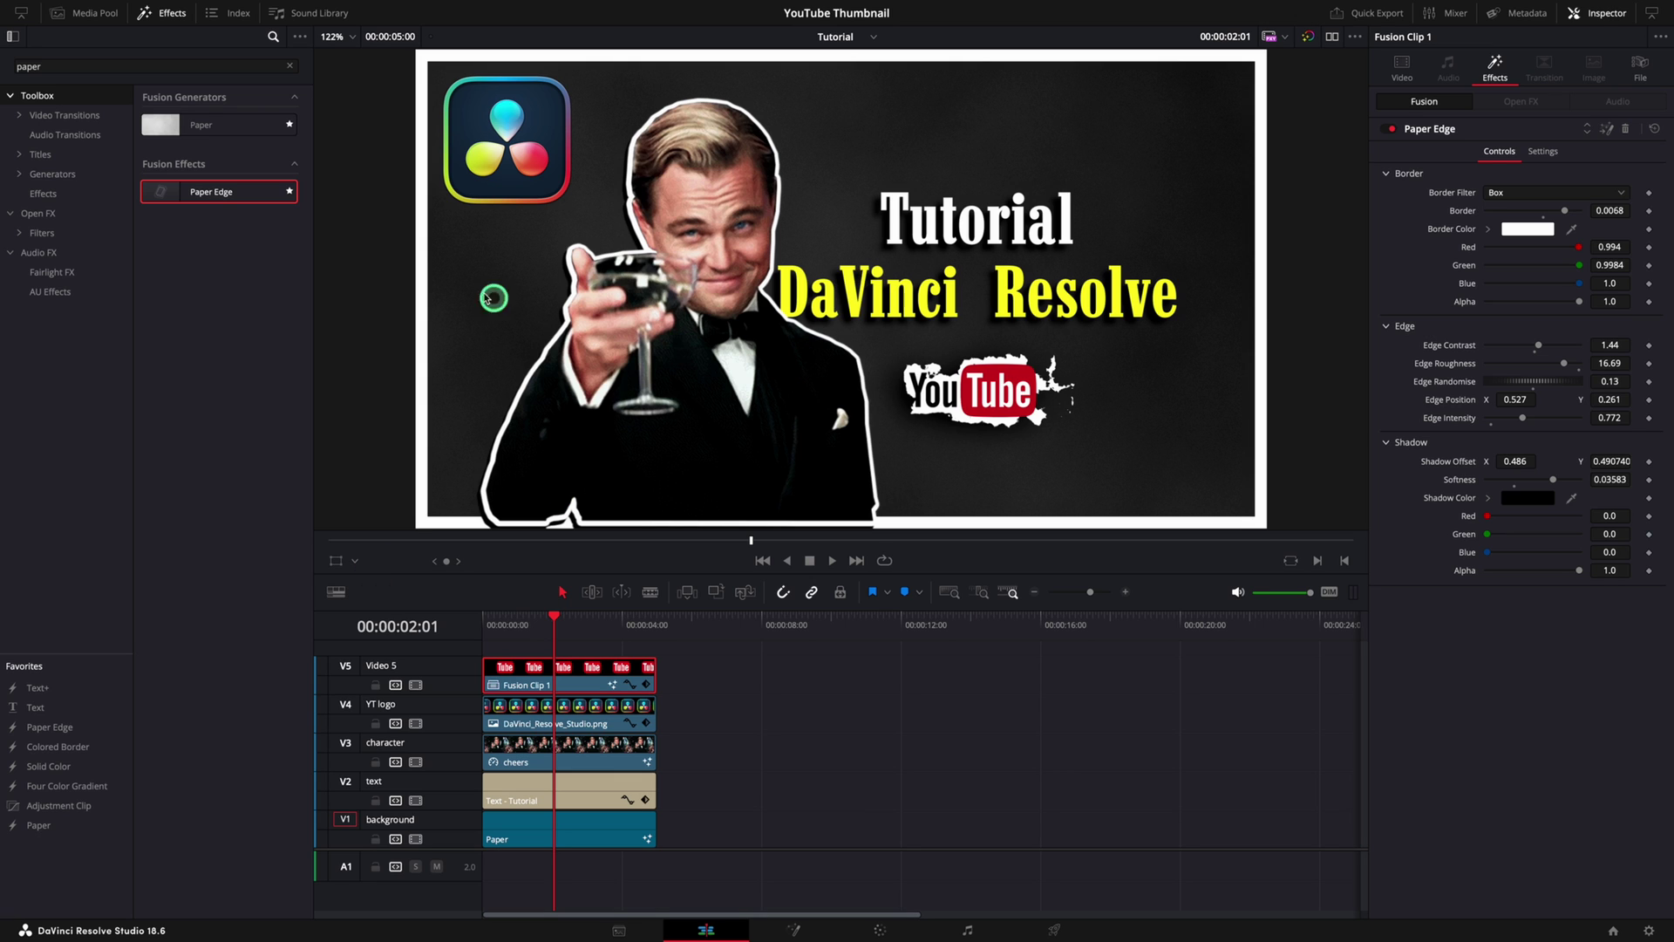
Export the current frame as a still image in the chosen format, then switch to the Color page.
mouse_move(227, 9)
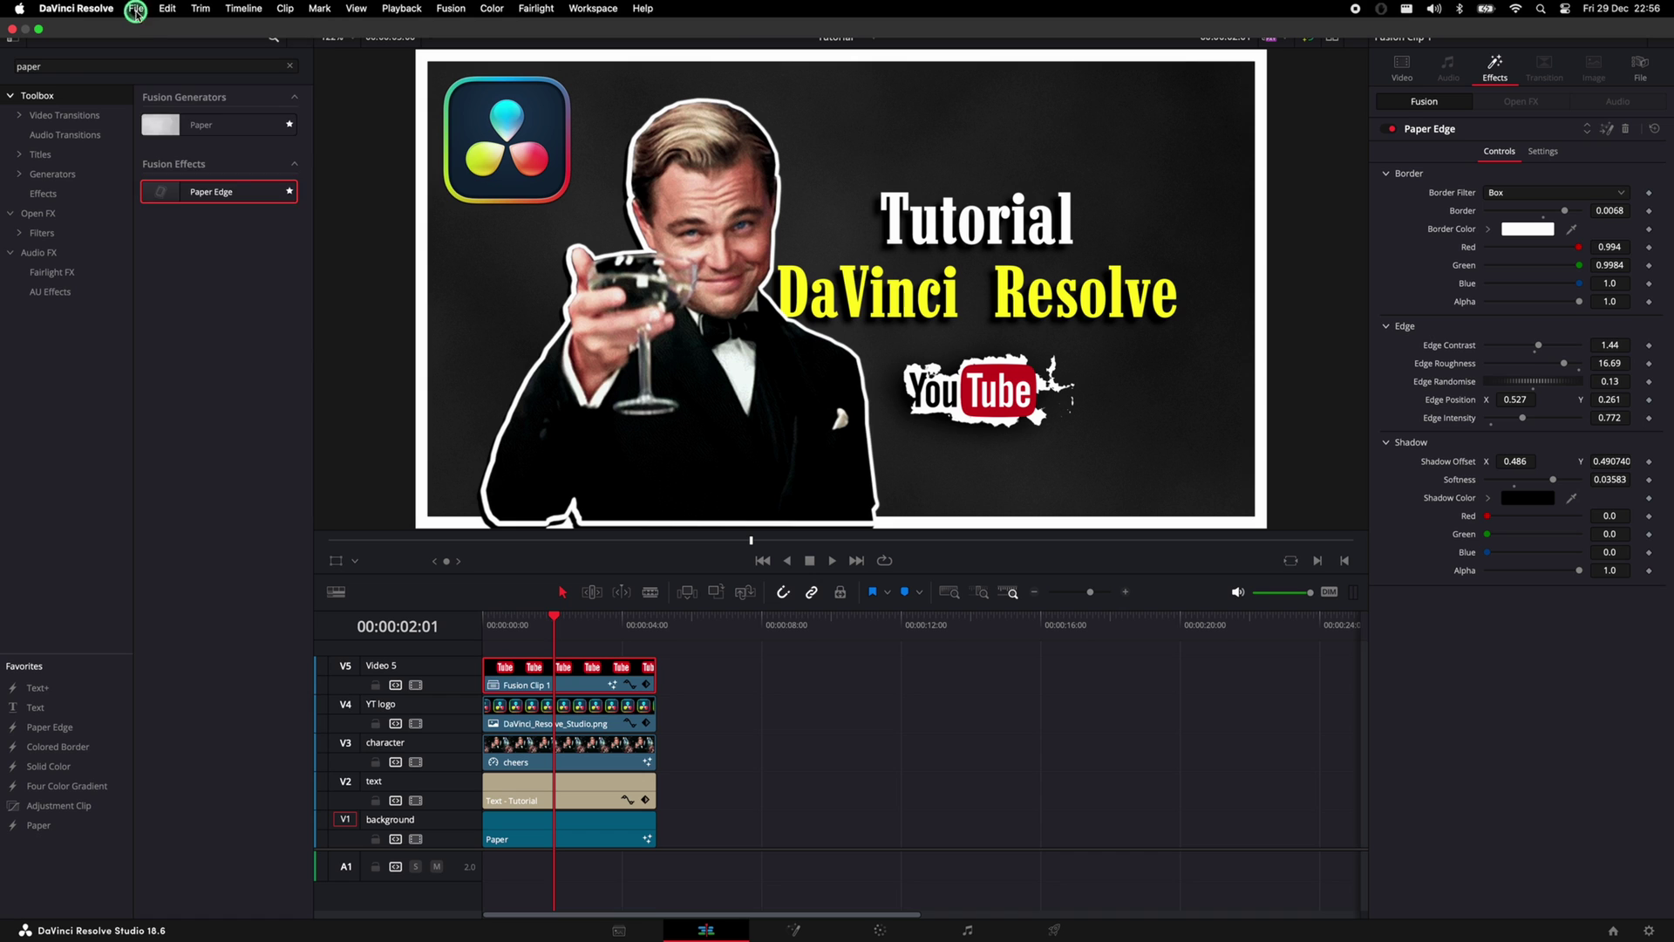
click(135, 12)
mouse_move(162, 273)
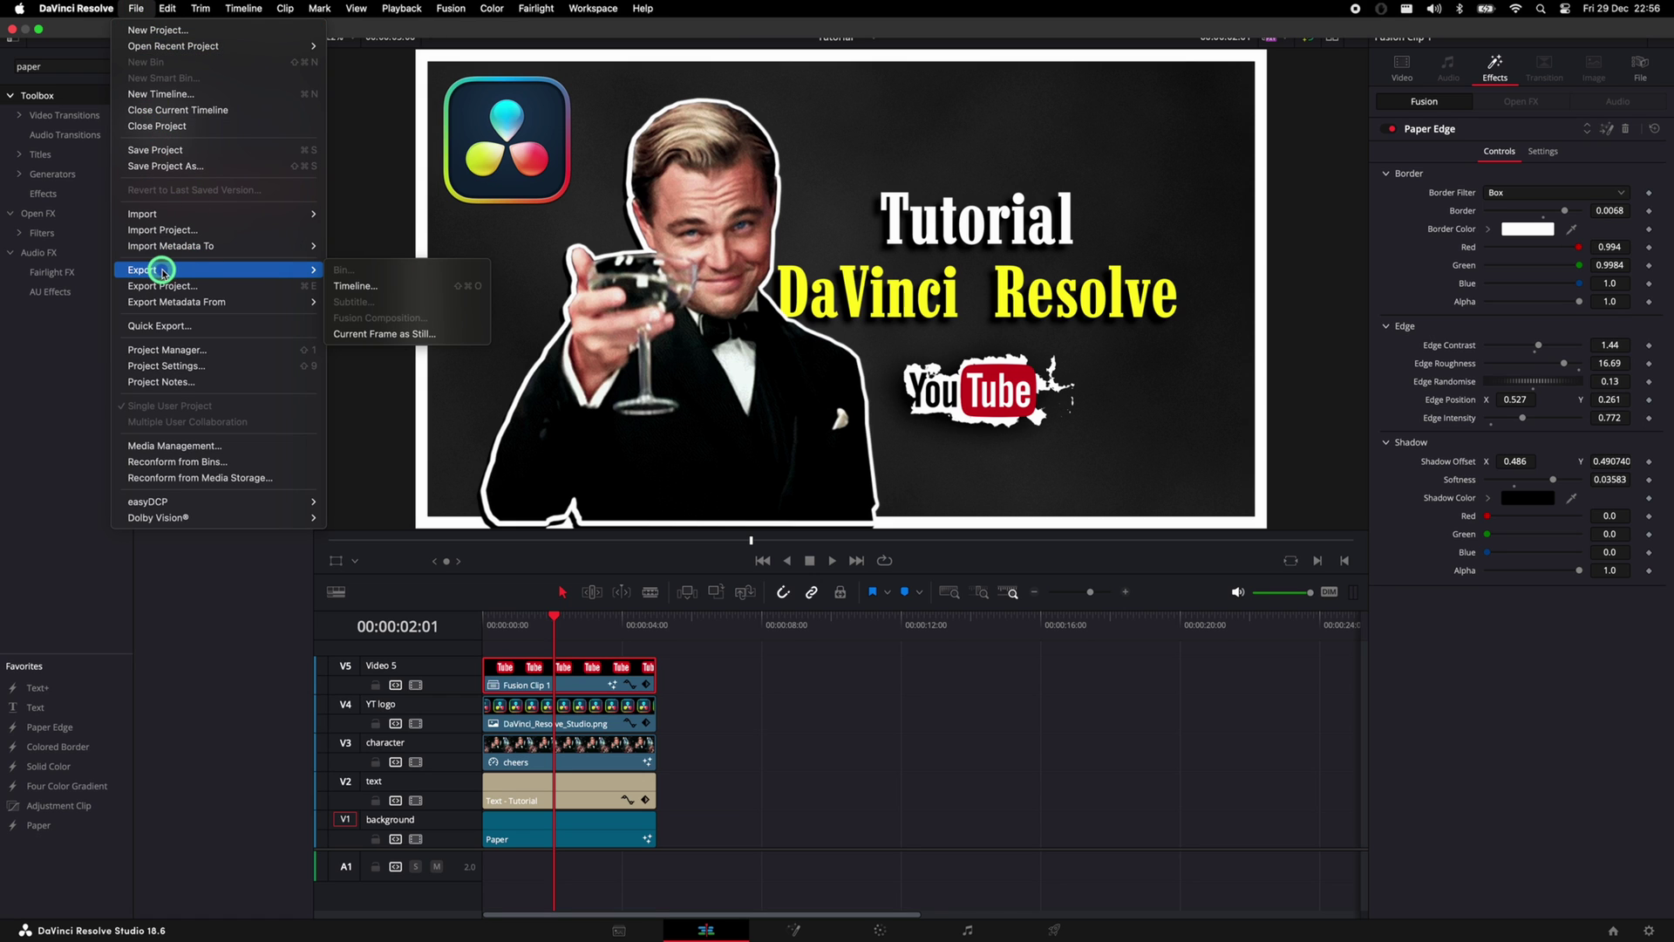
click(446, 335)
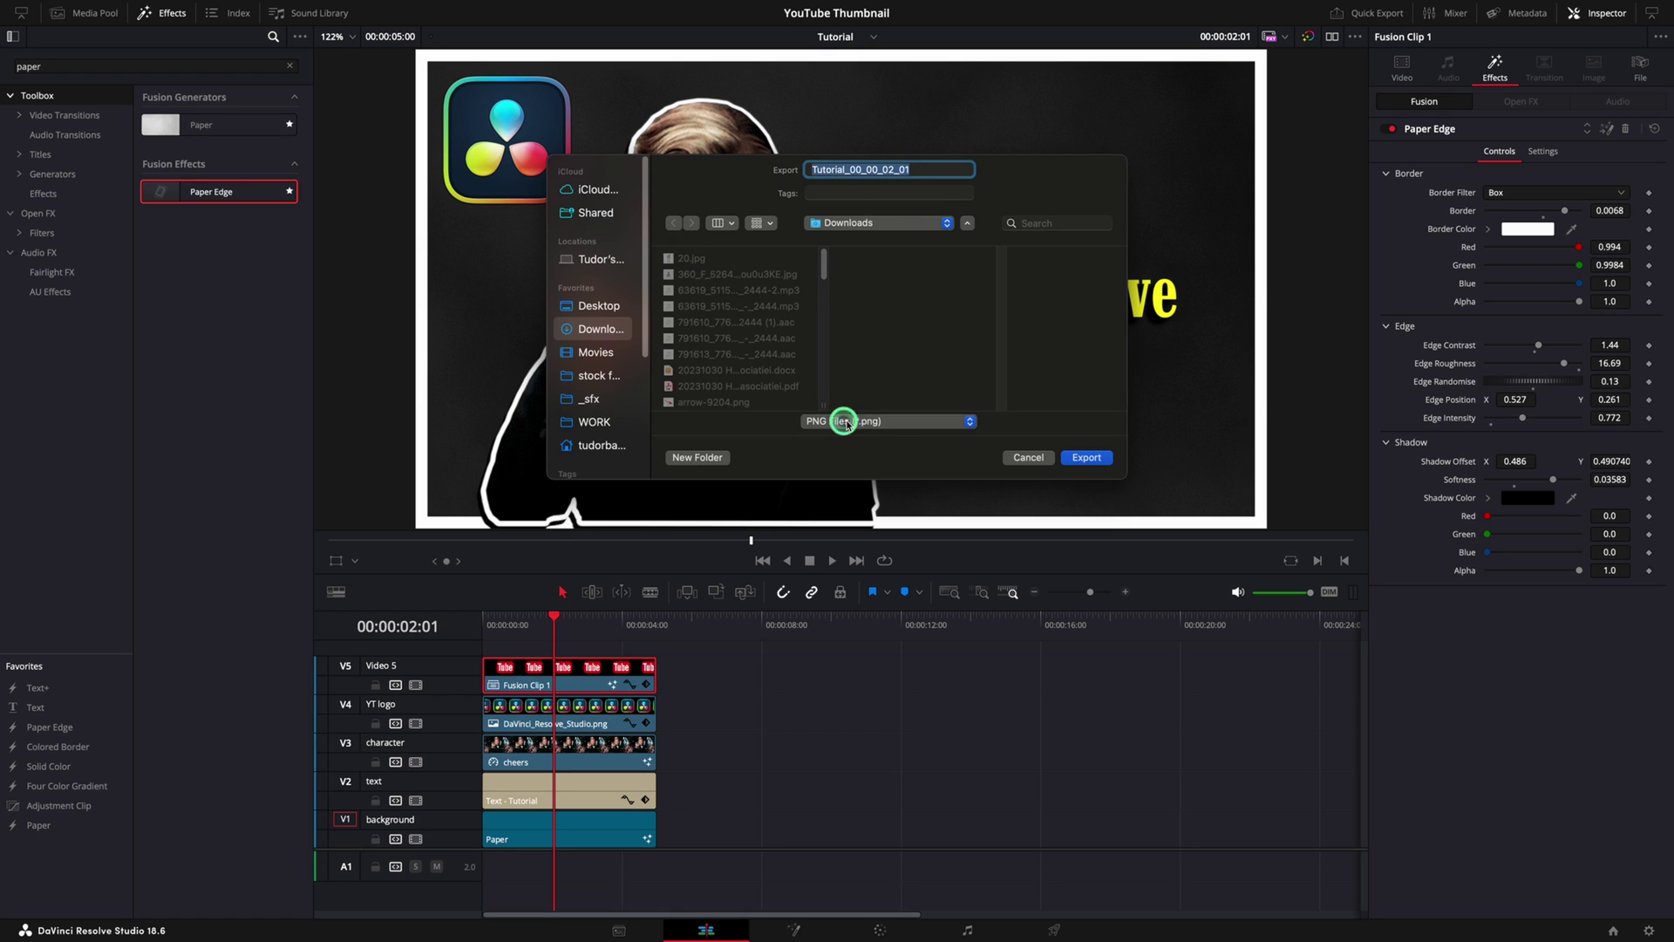
click(905, 422)
click(899, 405)
click(1082, 460)
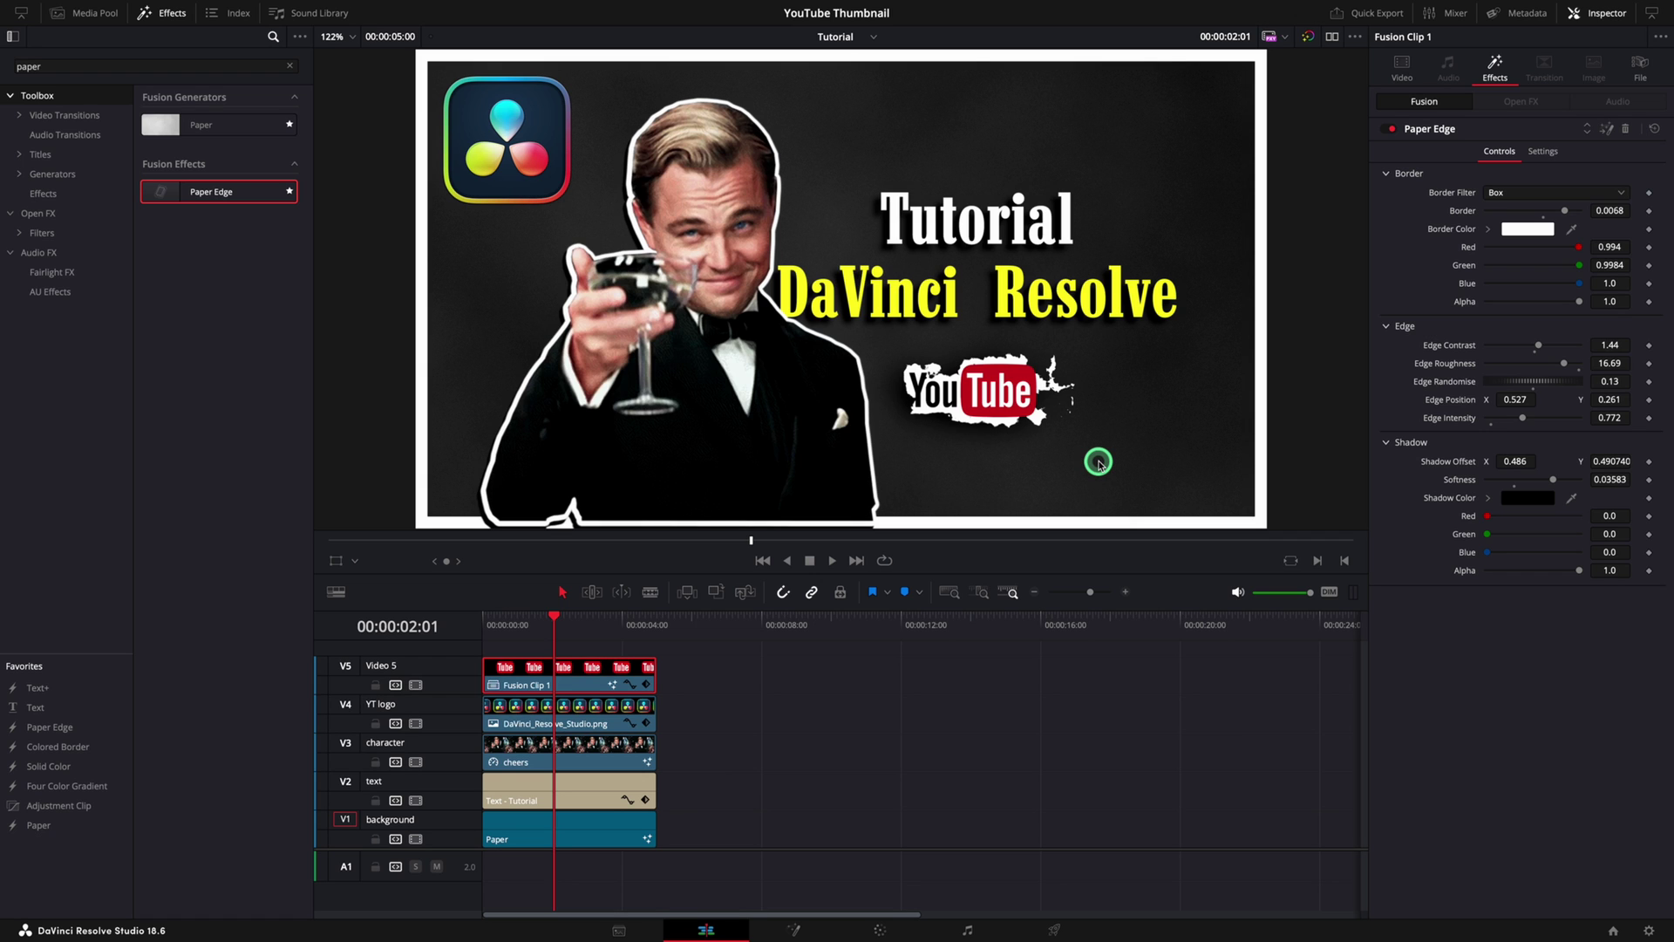
click(877, 931)
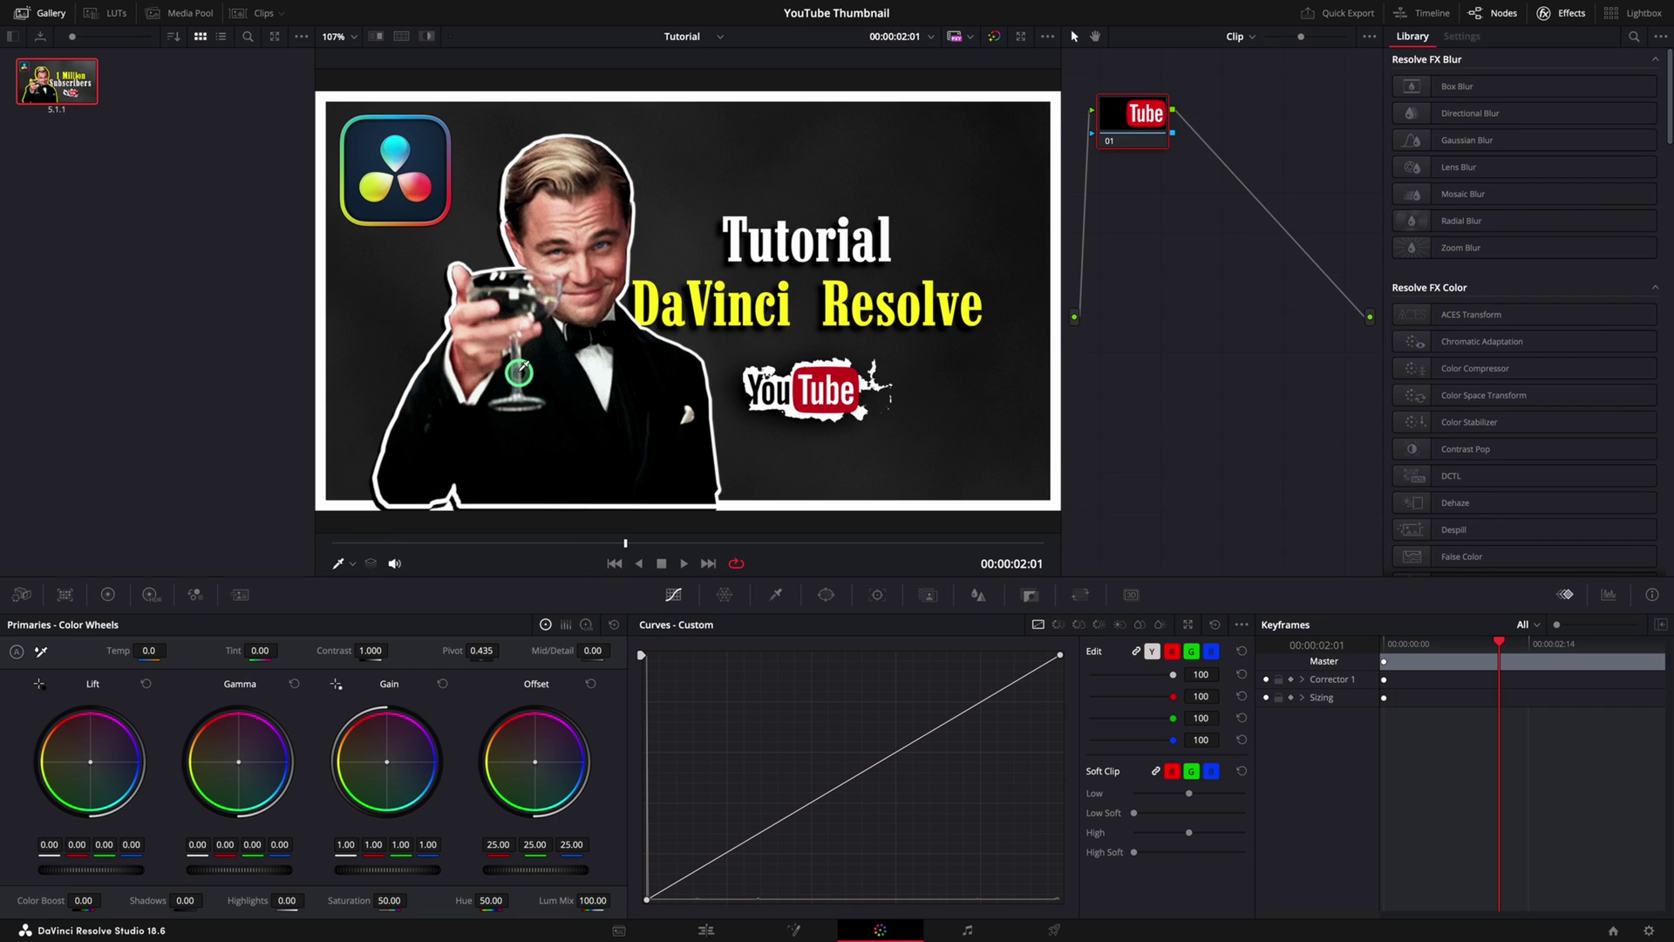
Grab the thumbnail frame as a gallery still and start exporting that still as an image.
right_click(411, 317)
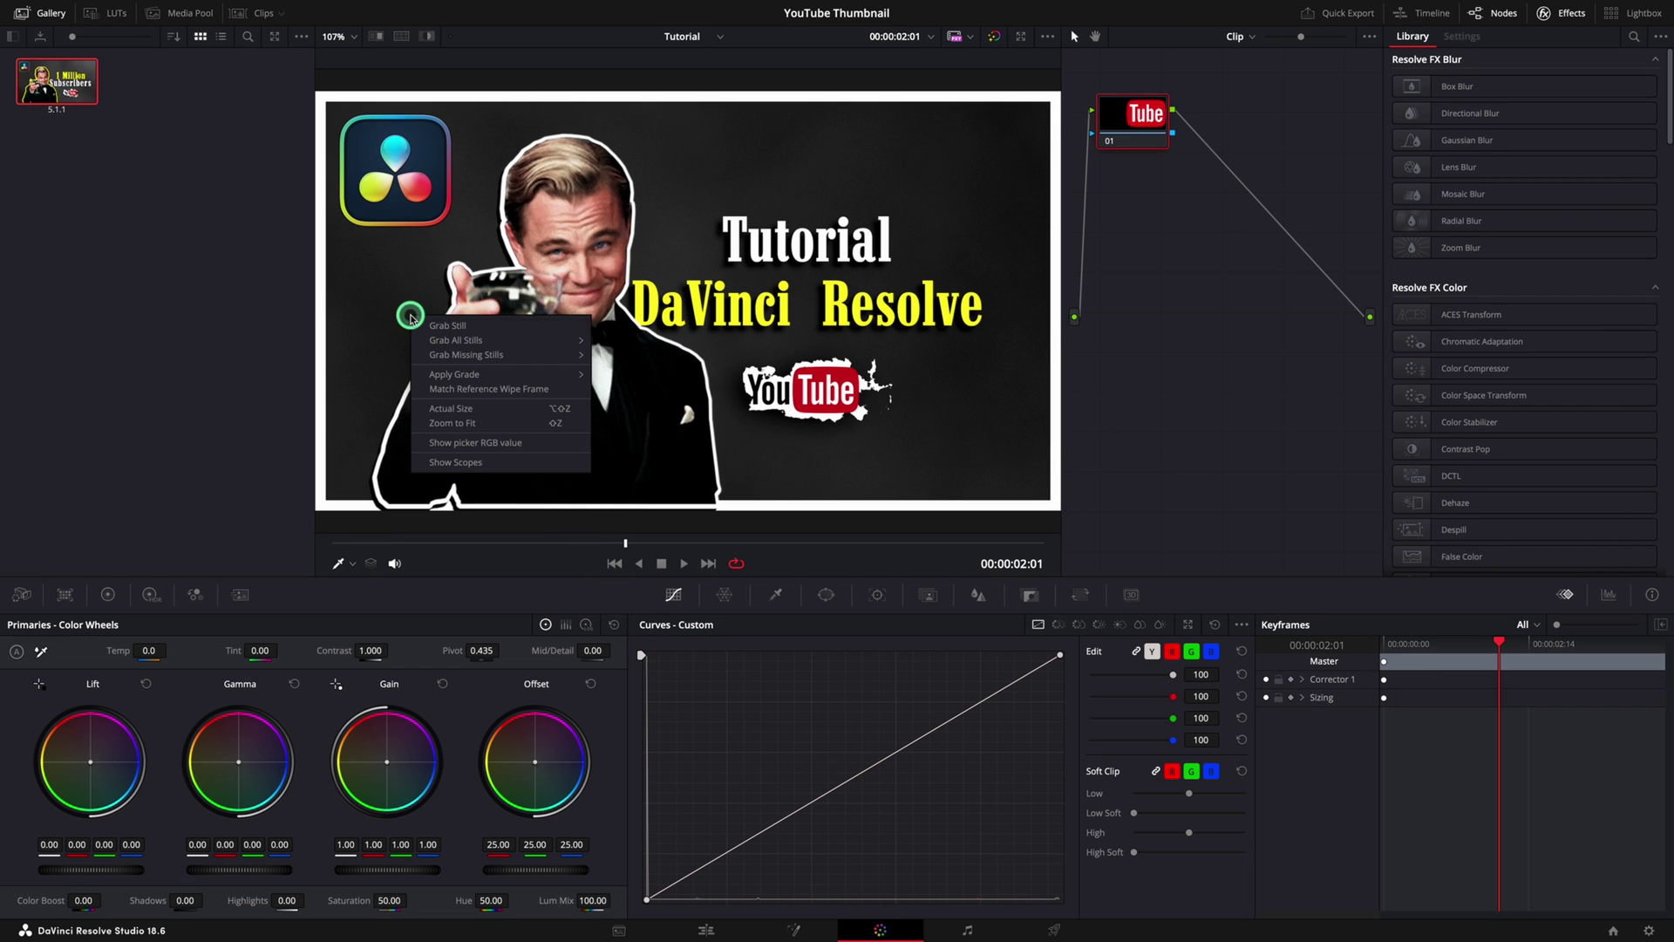
click(461, 328)
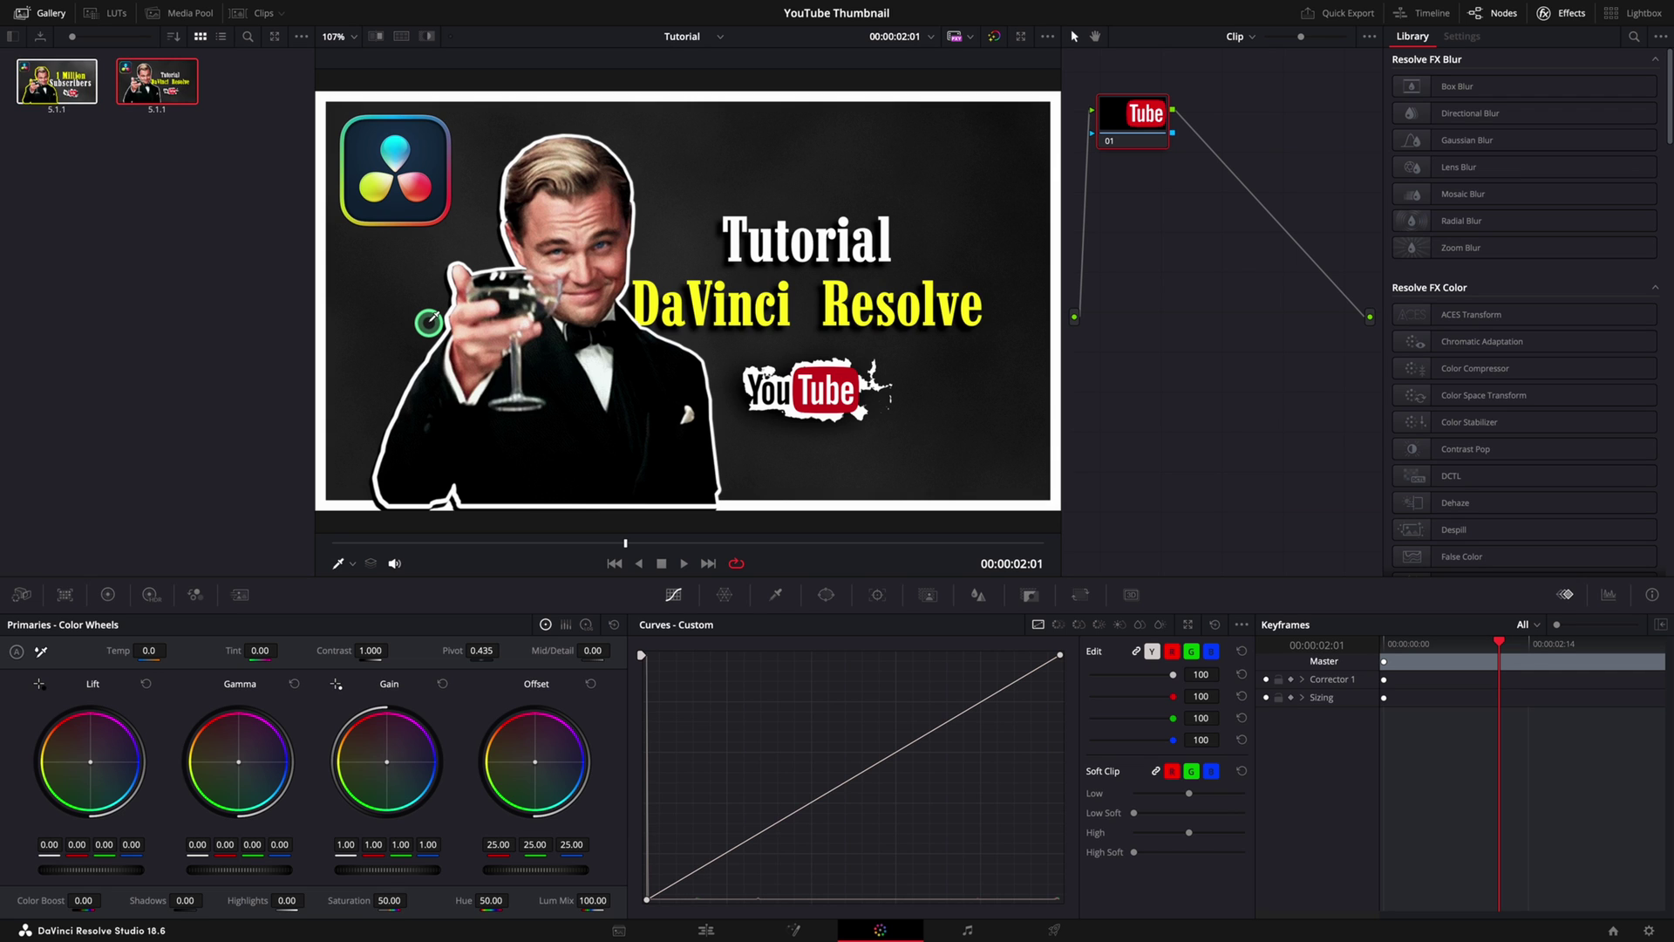
right_click(149, 90)
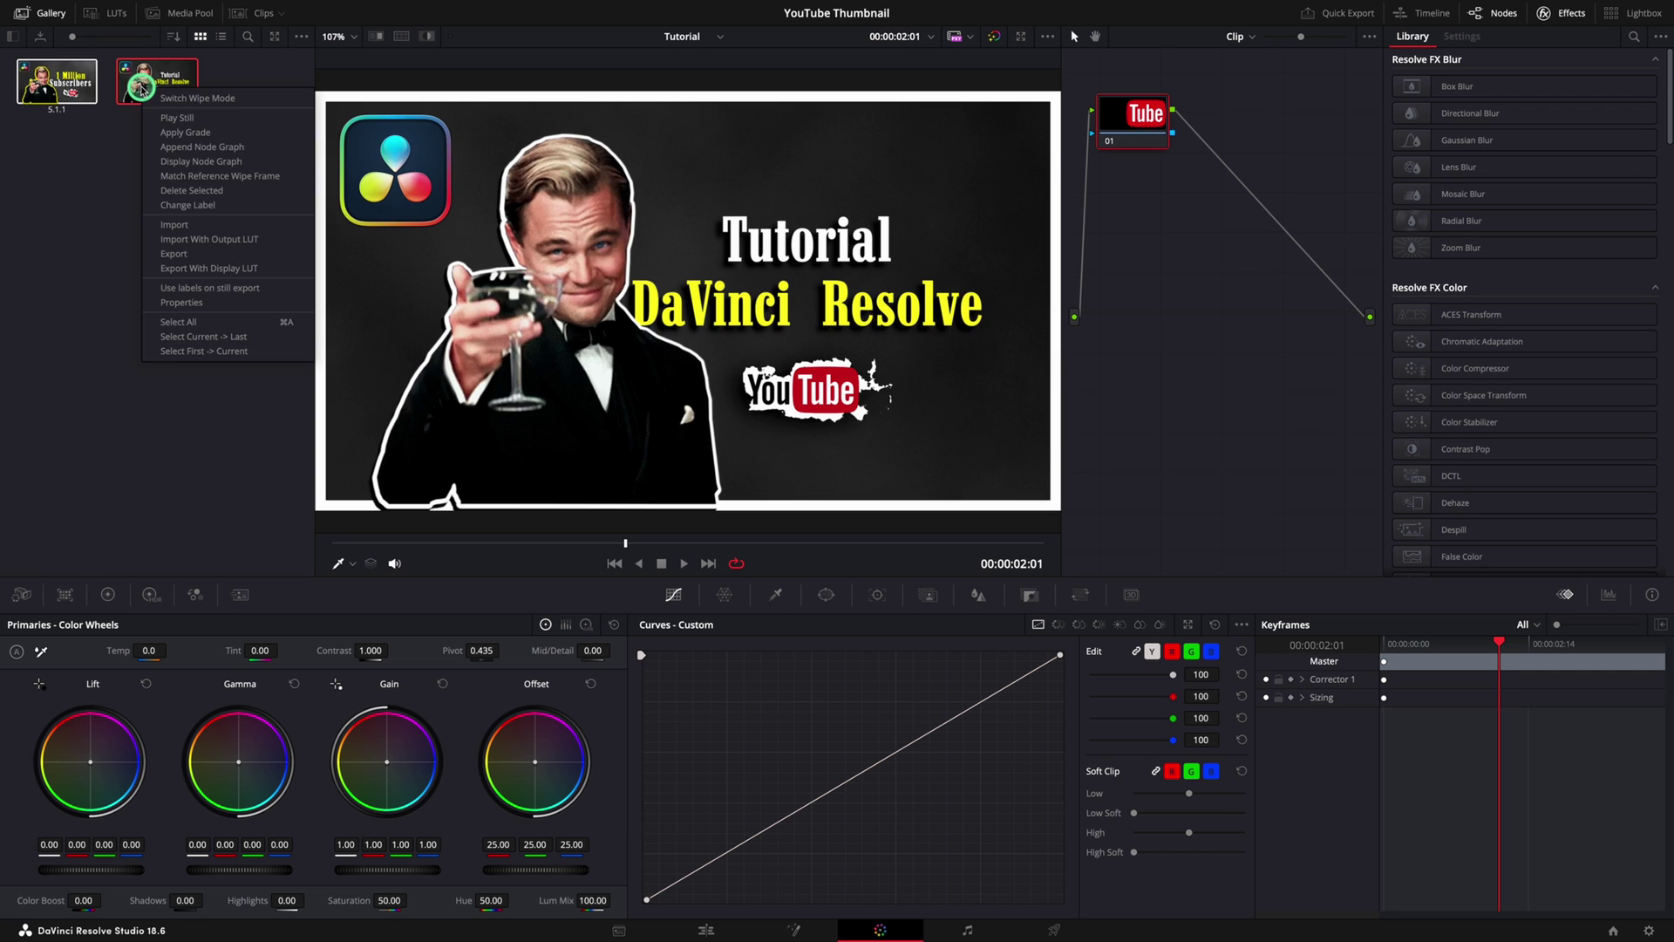
click(176, 254)
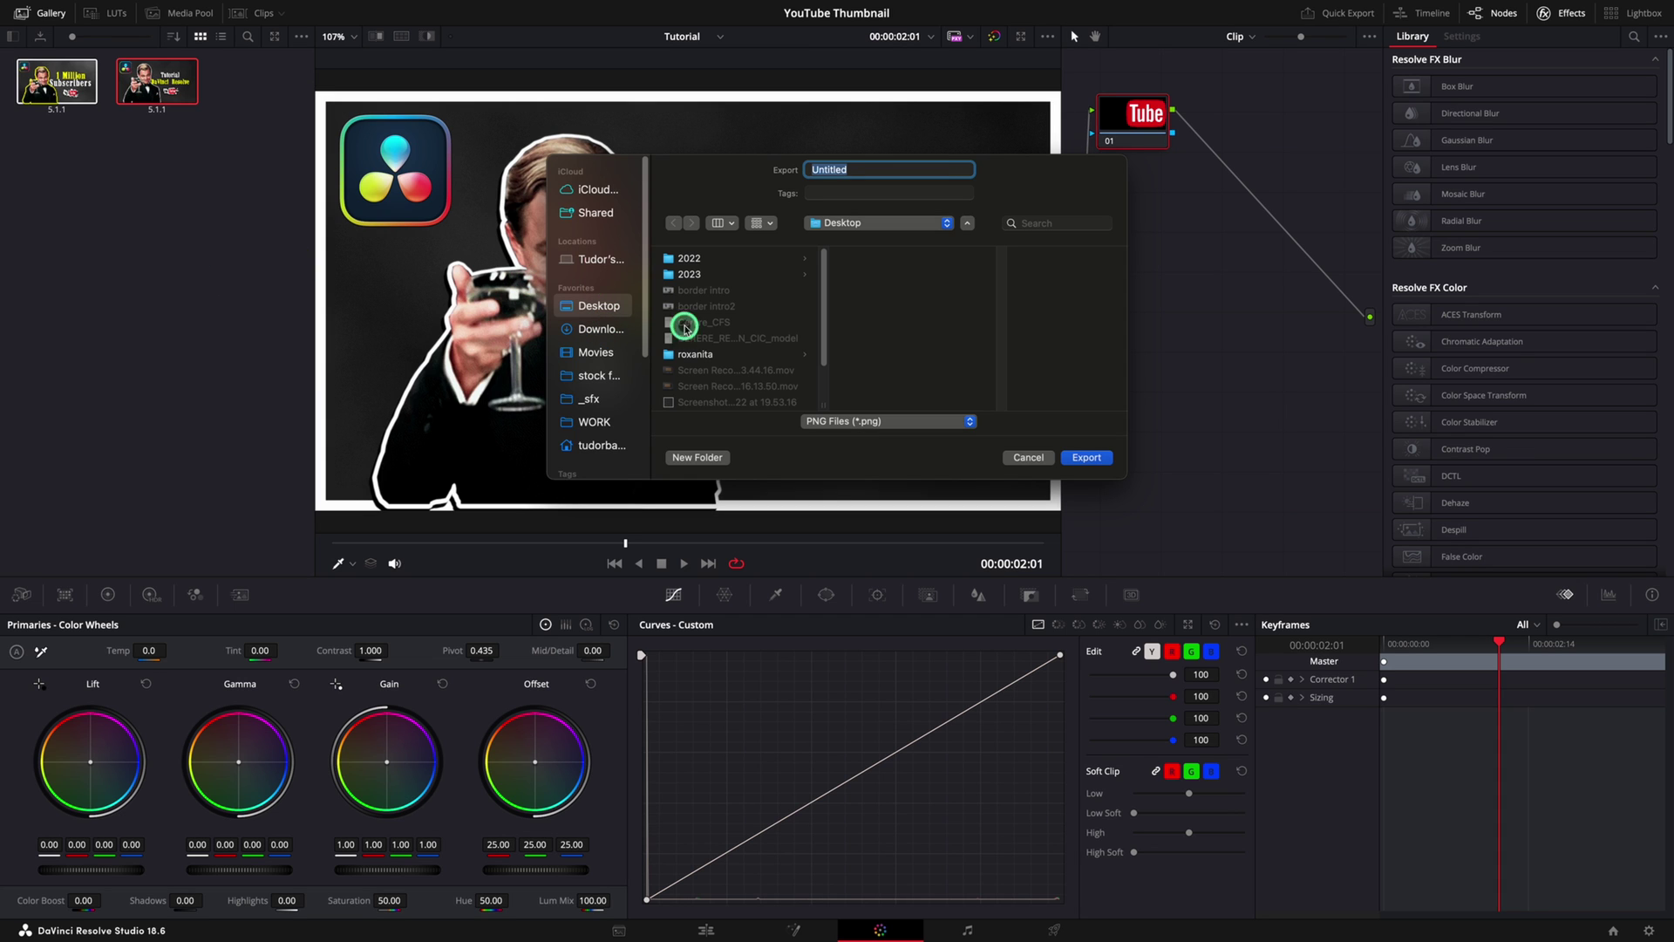